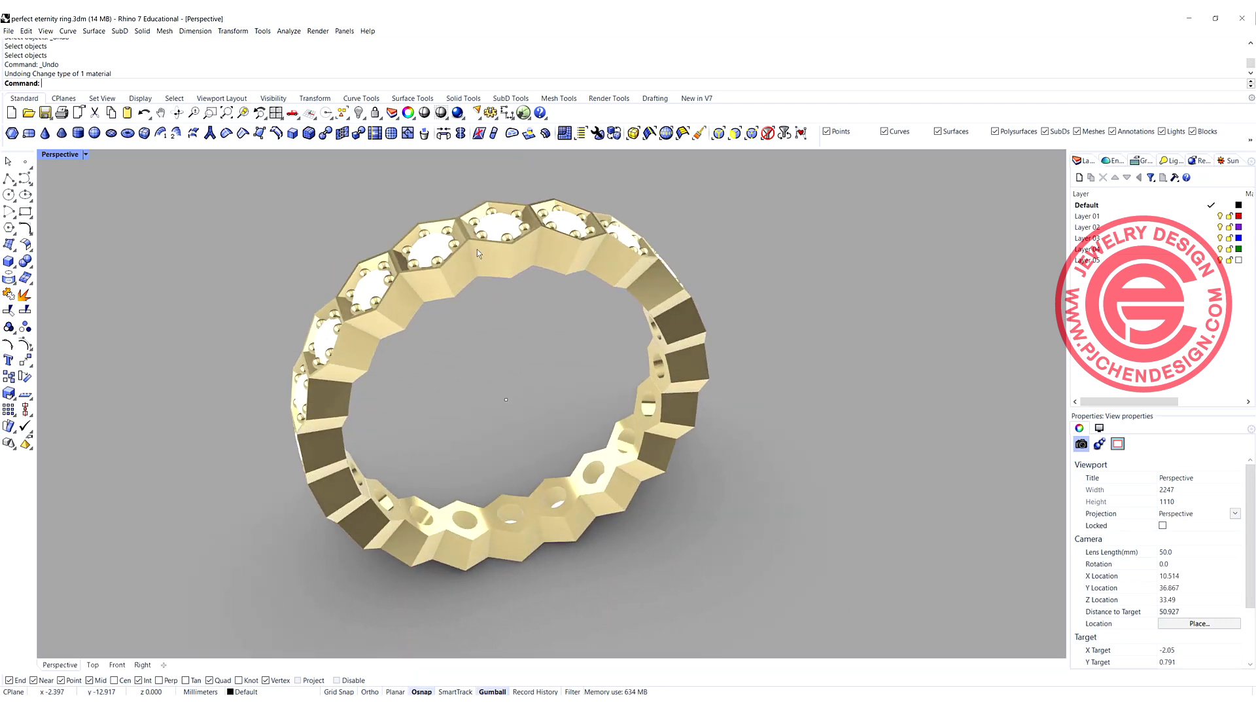
- Zoom and orbit the Perspective view to inspect the finished hexagon eternity ring
{"action": "scroll", "coordinate": [471, 252], "scroll_direction": "up", "scroll_amount": 2}
{"action": "scroll", "coordinate": [464, 394], "scroll_direction": "down", "scroll_amount": 2}
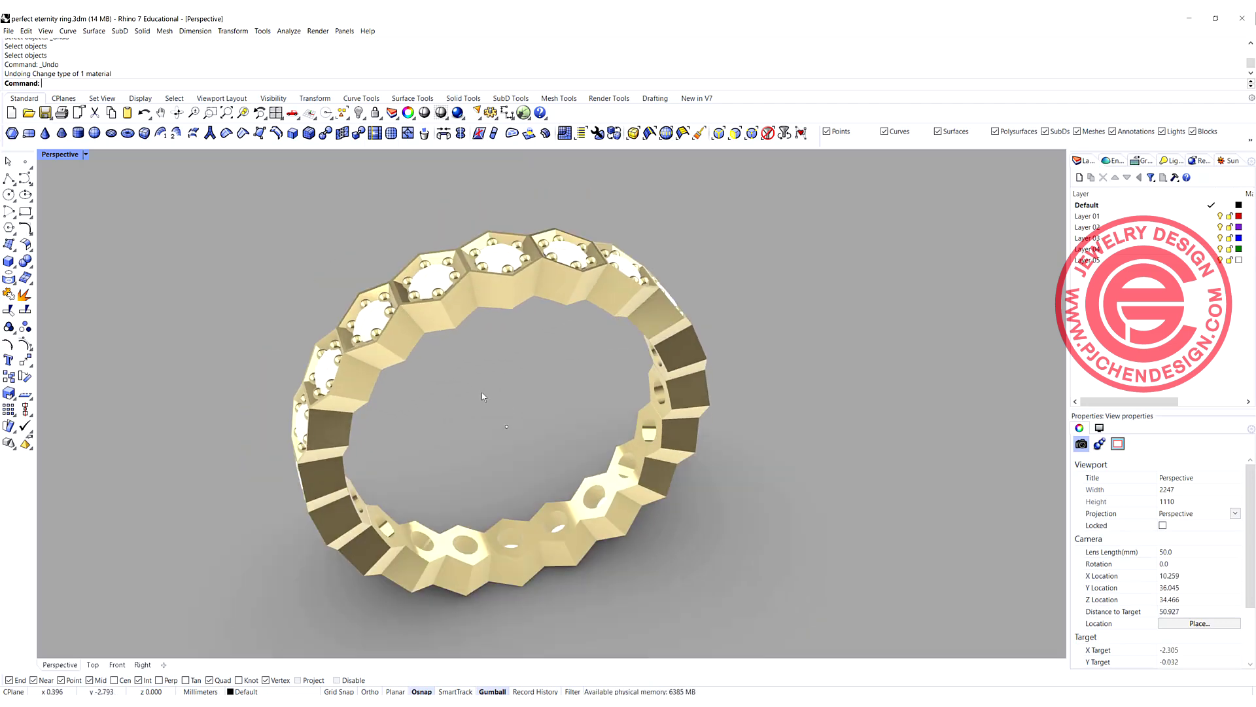
{"action": "right_click_drag", "start_coordinate": [464, 393], "coordinate": [446, 395]}
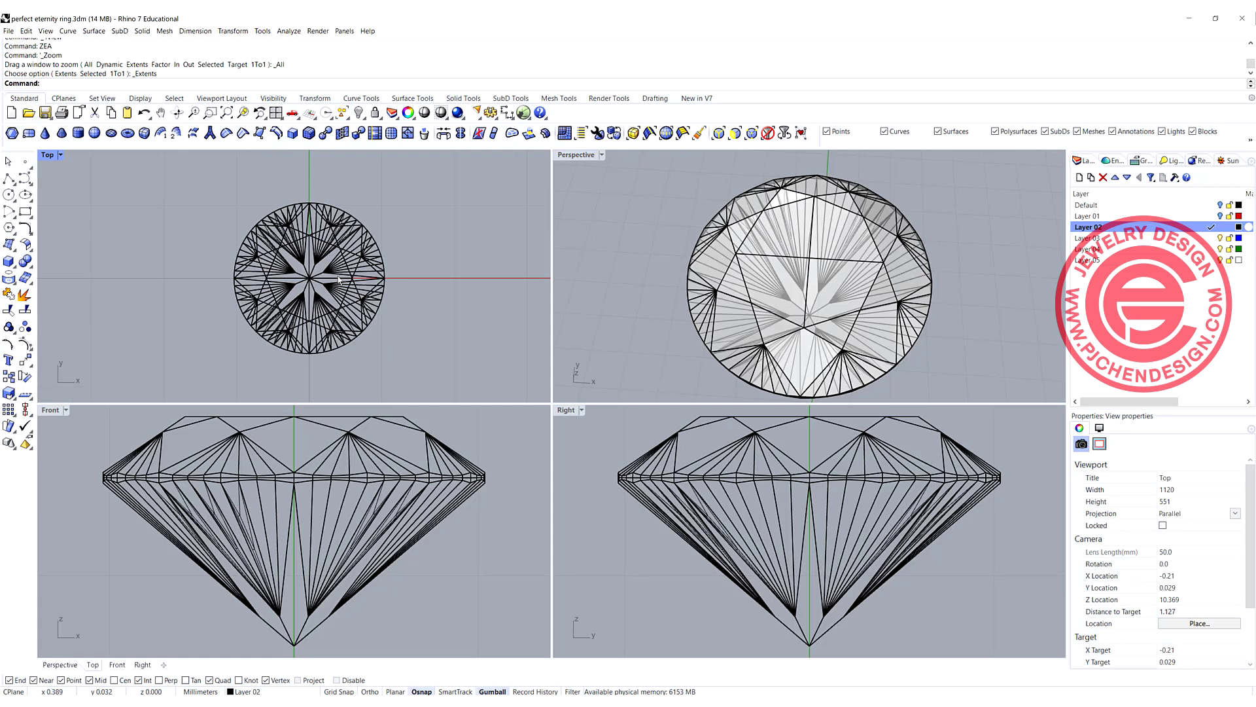
- Zoom the viewports and select the round diamond mesh in the Top view
{"action": "scroll", "coordinate": [333, 240], "scroll_direction": "up", "scroll_amount": 2}
{"action": "left_click", "coordinate": [333, 240]}
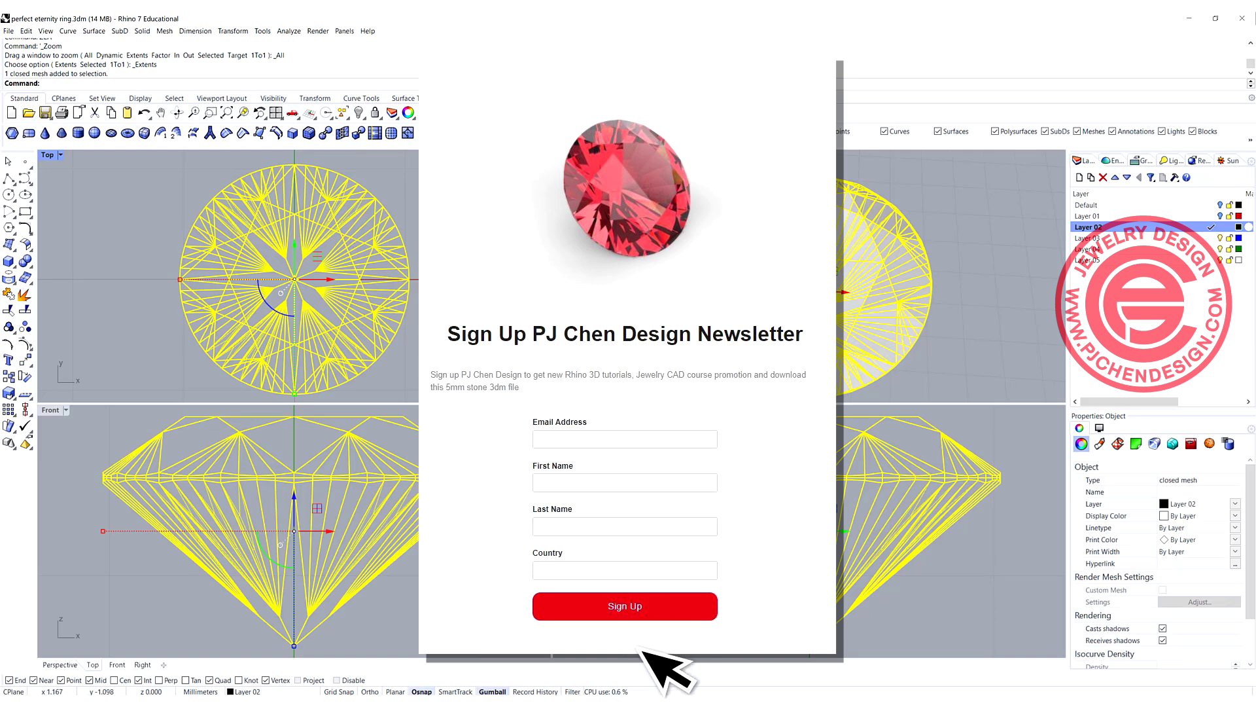
{"action": "scroll", "coordinate": [242, 623], "scroll_direction": "down", "scroll_amount": 5}
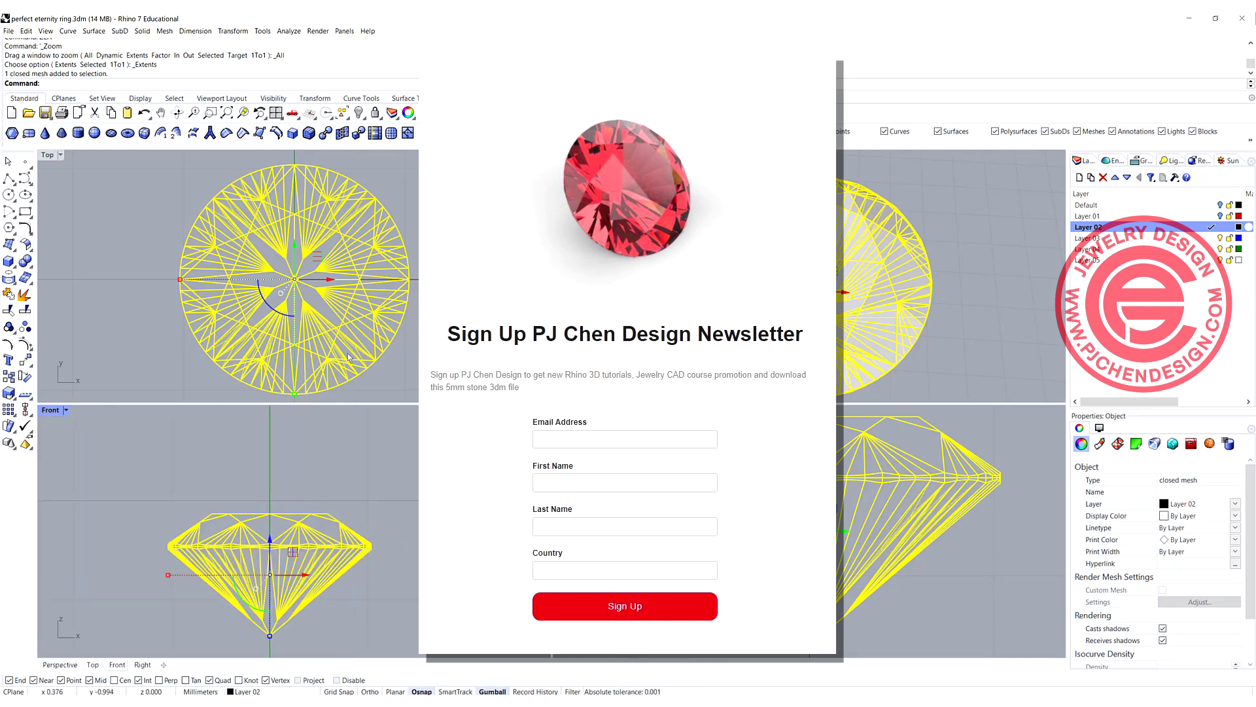
{"action": "scroll", "coordinate": [316, 535], "scroll_direction": "down", "scroll_amount": 3}
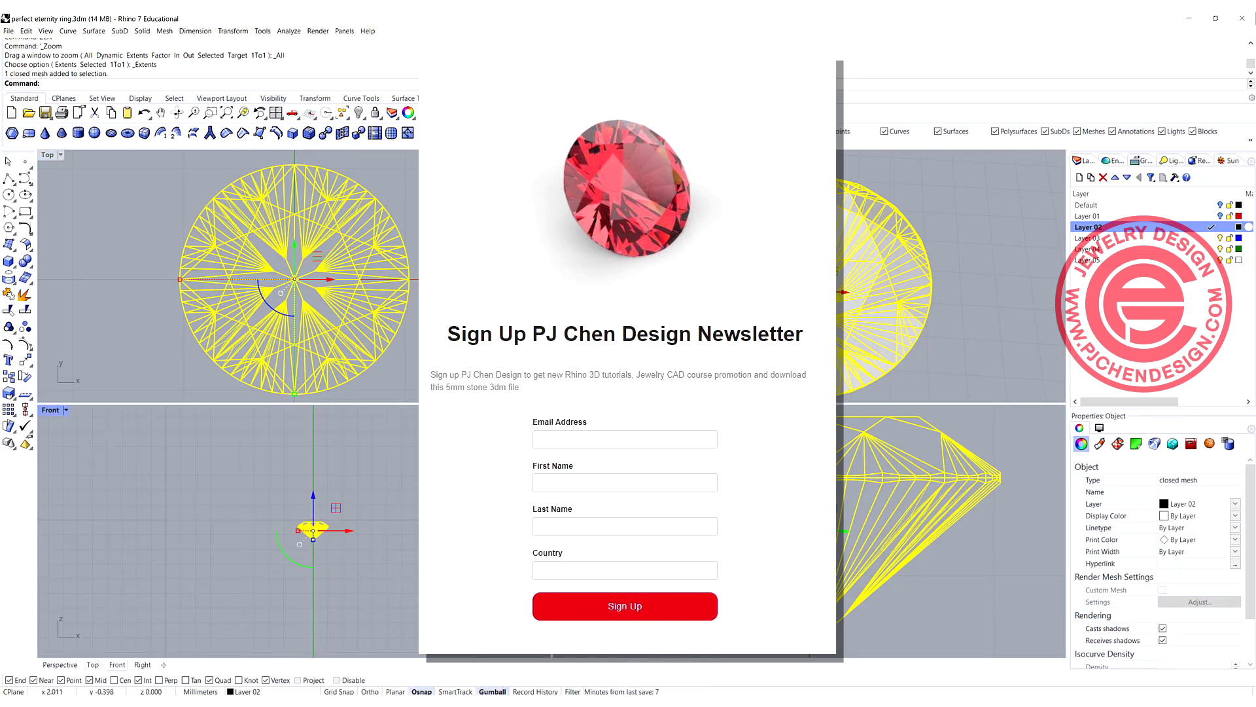
{"action": "scroll", "coordinate": [415, 301], "scroll_direction": "down", "scroll_amount": 3}
{"action": "key", "text": "Escape"}
{"action": "left_click", "coordinate": [401, 306]}
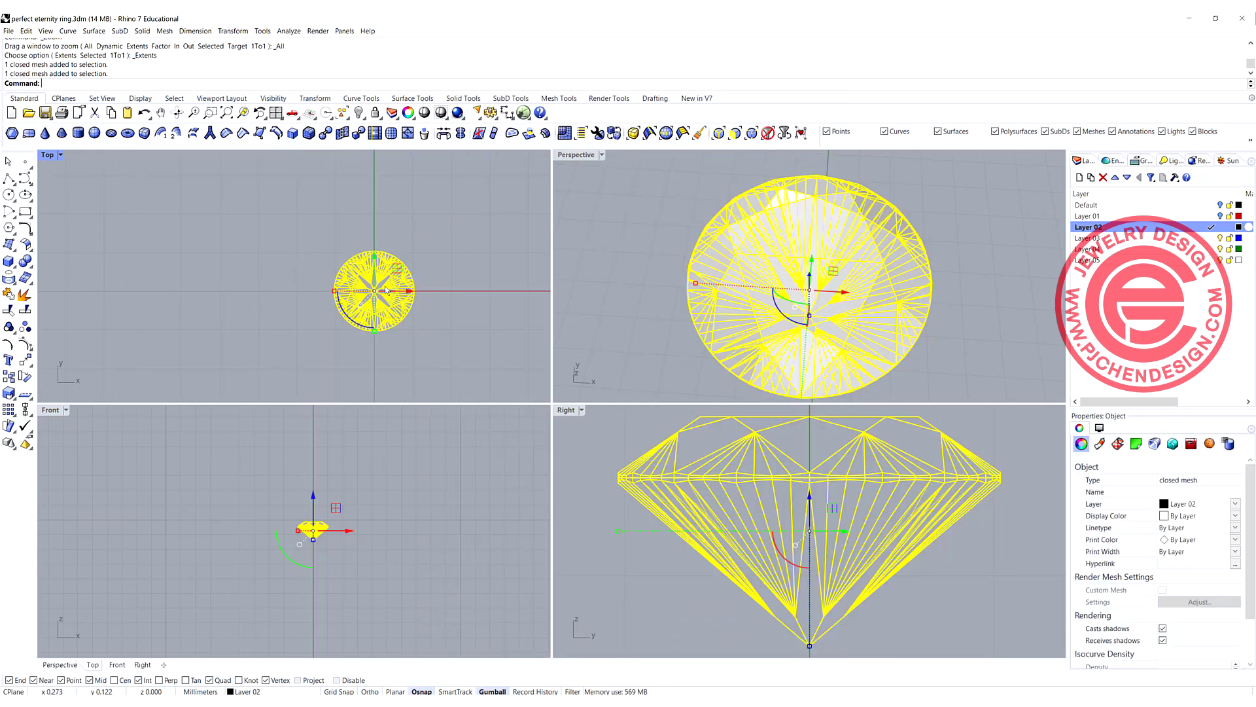
{"action": "scroll", "coordinate": [422, 330], "scroll_direction": "up", "scroll_amount": 2}
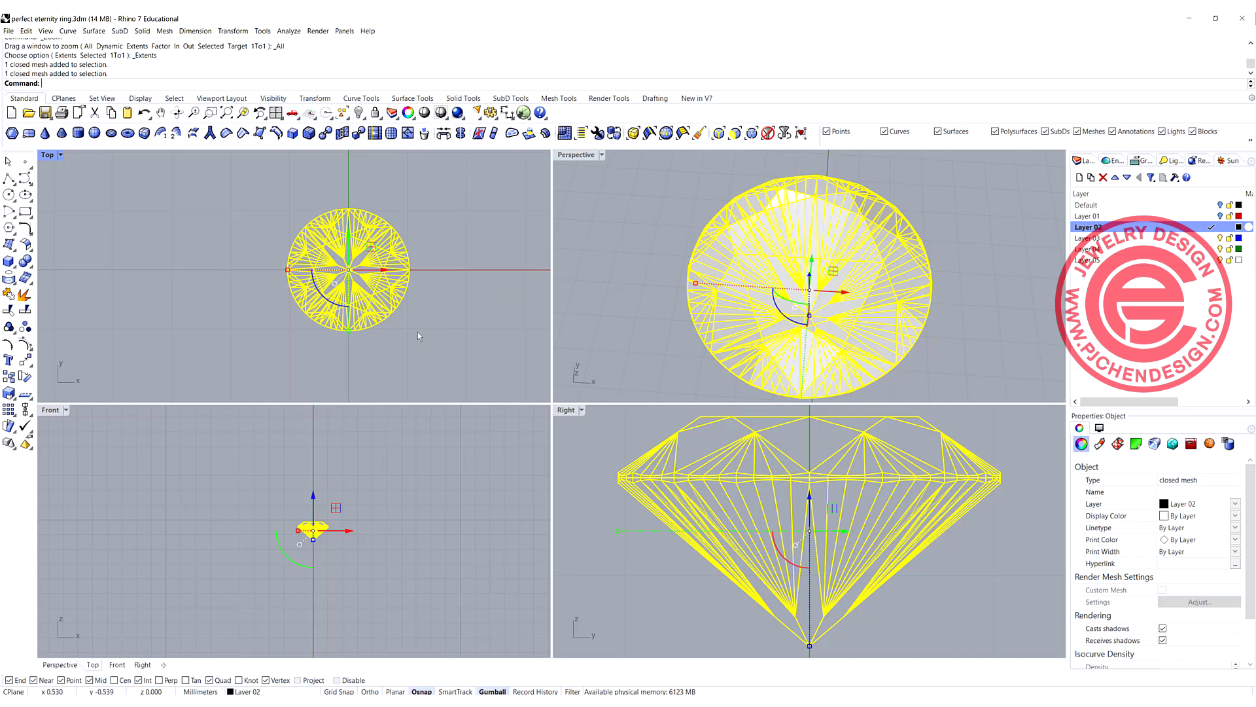
{"action": "scroll", "coordinate": [447, 346], "scroll_direction": "down", "scroll_amount": 2}
- Move the diamond aside, then align its centre back to the origin point 0
{"action": "left_click_drag", "start_coordinate": [391, 255], "coordinate": [235, 258]}
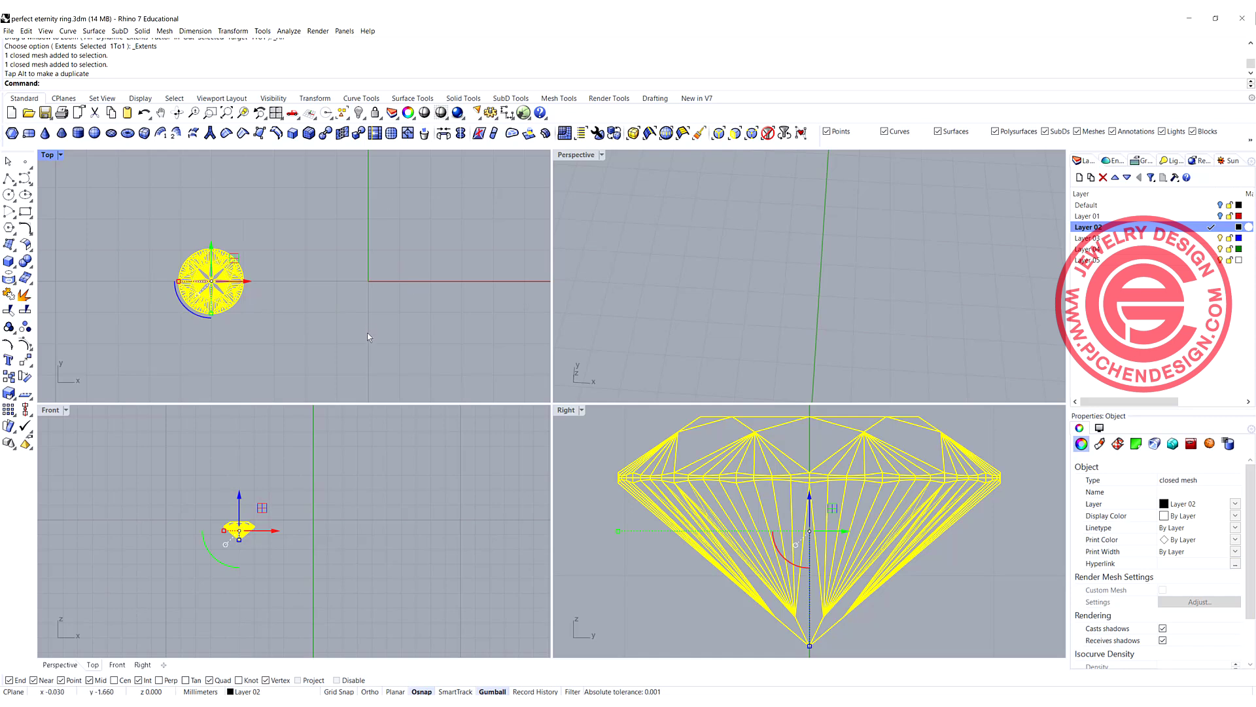
{"action": "left_click", "coordinate": [27, 417]}
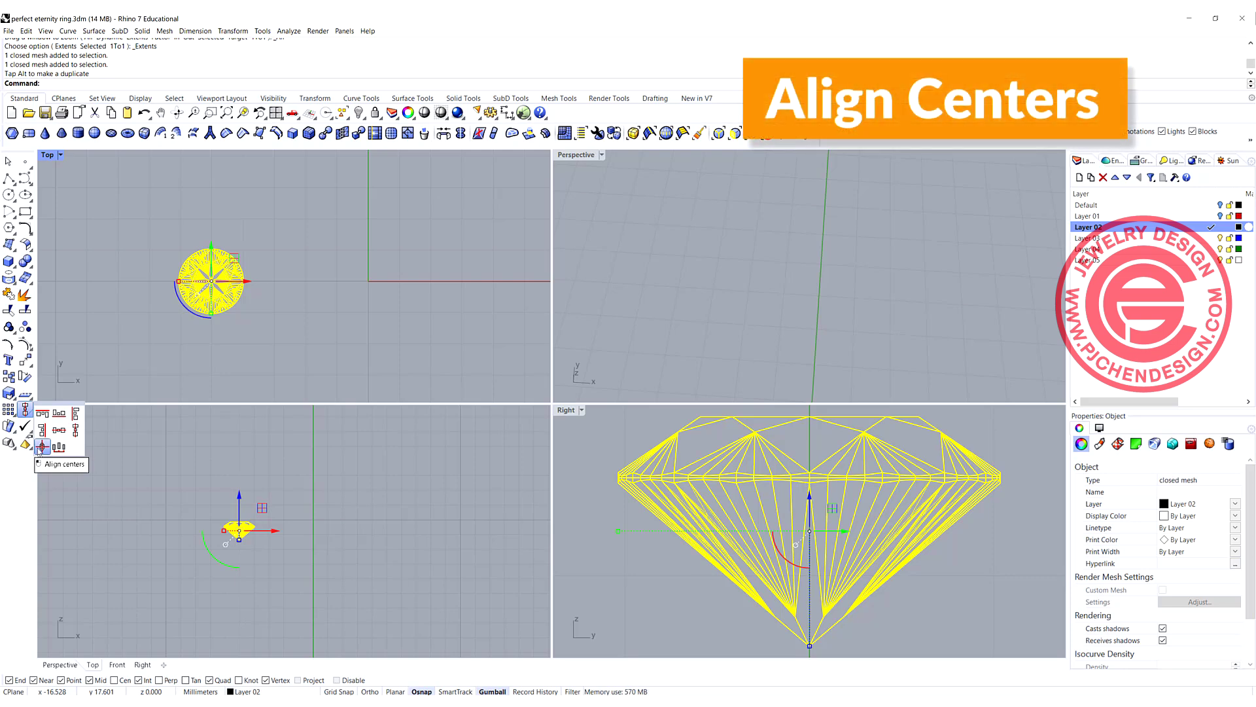
{"action": "left_click", "coordinate": [41, 446]}
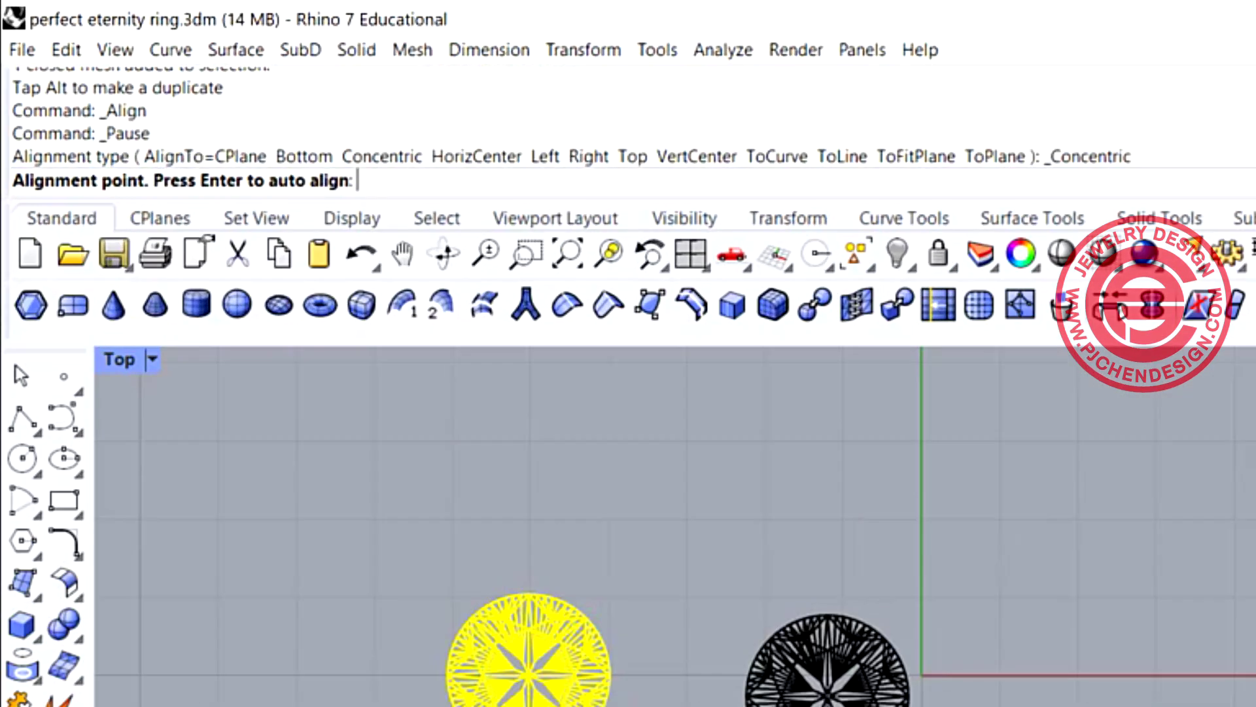
{"action": "type", "text": "0"}
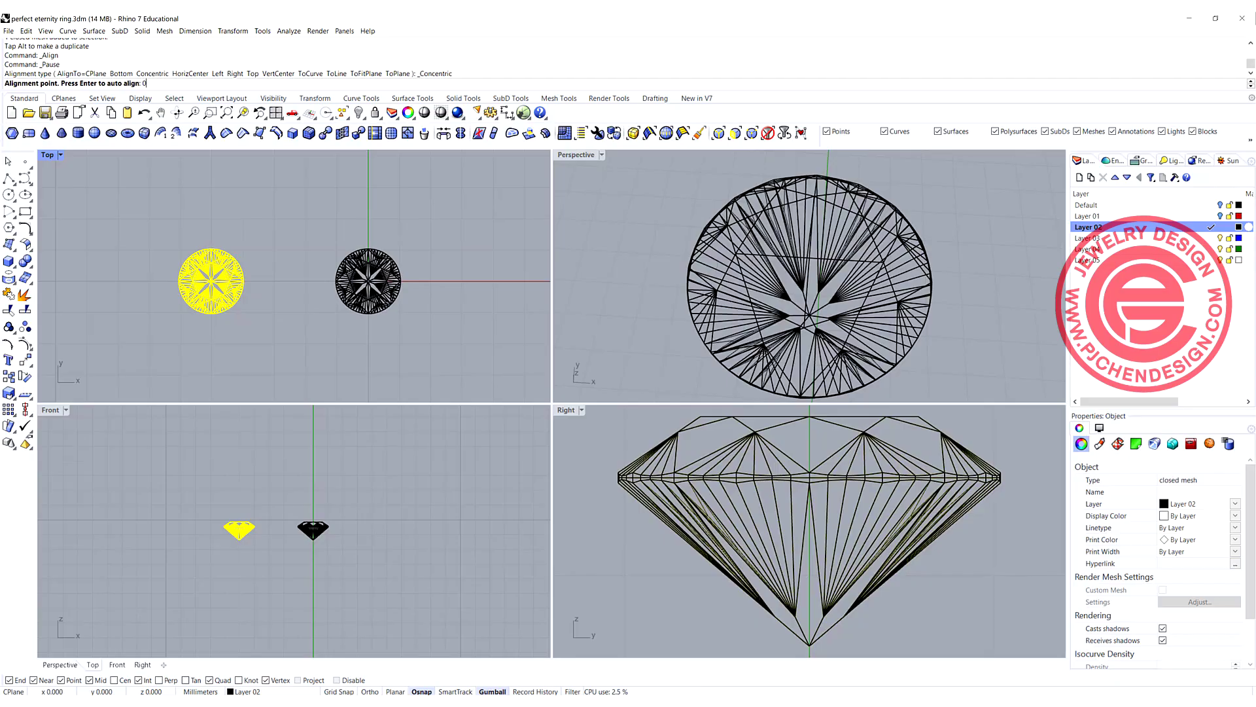
{"action": "key", "text": "Return"}
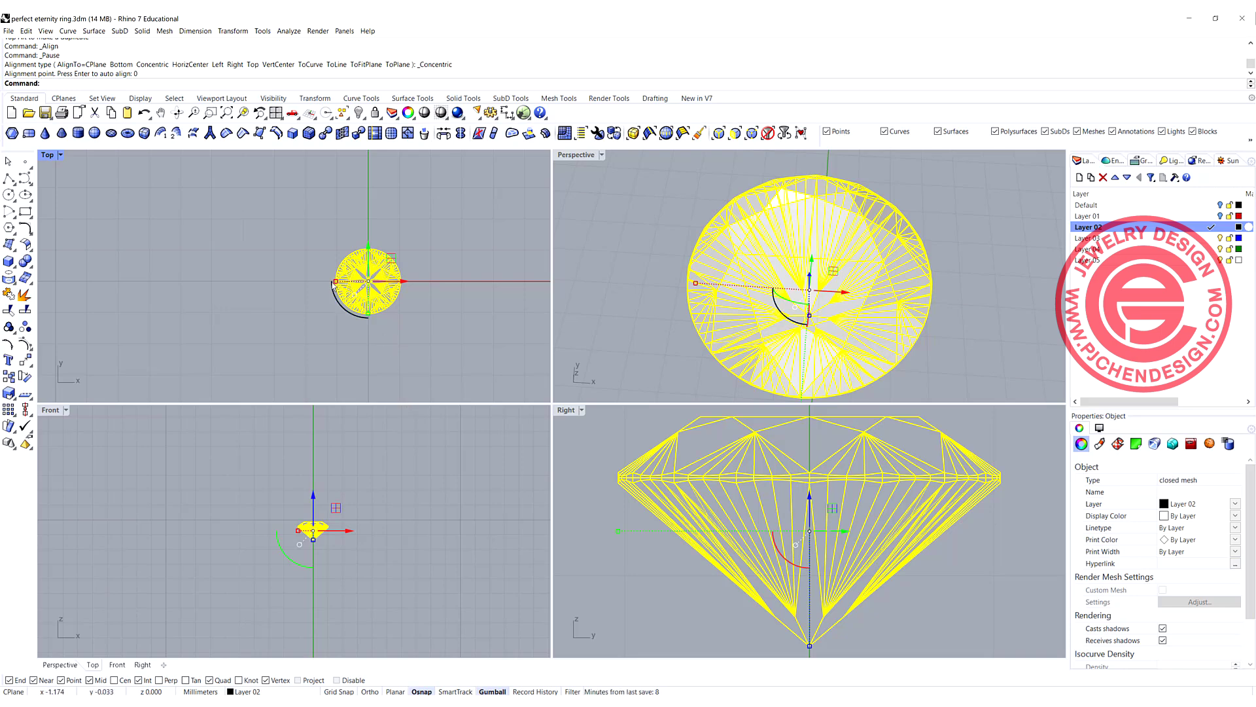
- Scale the diamond up slightly with the Gumball and pan the Front view
{"action": "left_click_drag", "start_coordinate": [336, 282], "coordinate": [332, 281], "text": "shift"}
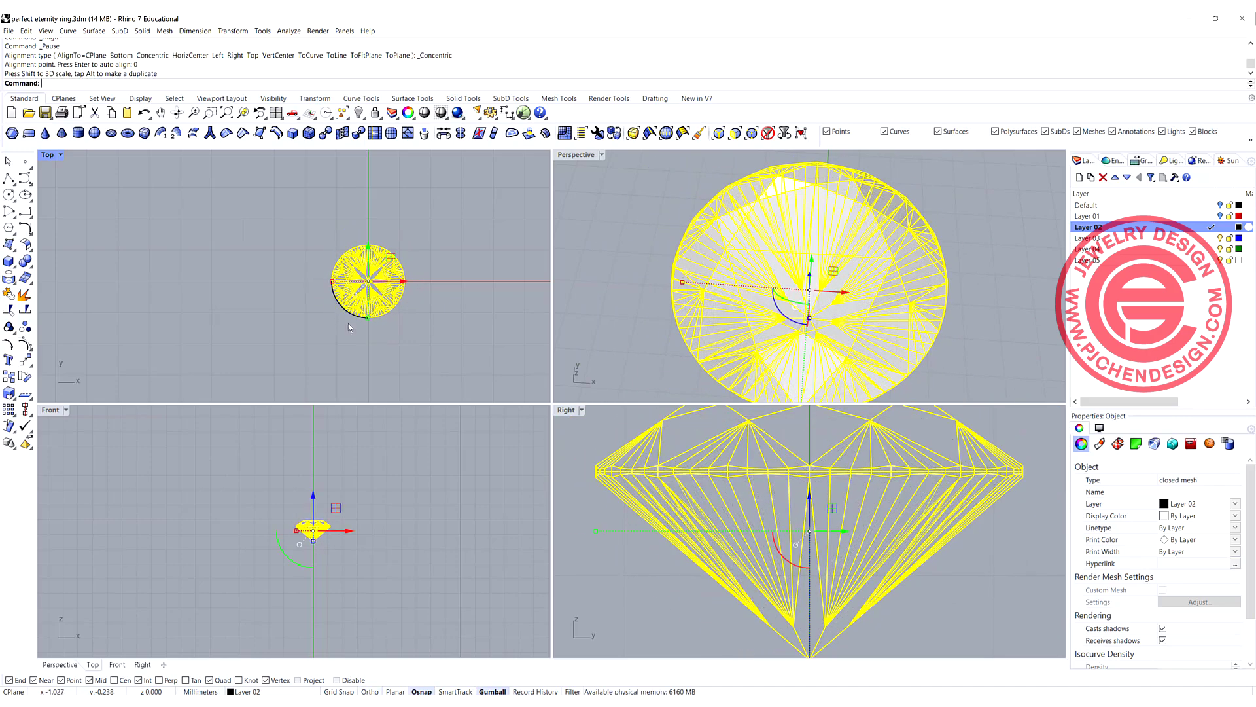
{"action": "scroll", "coordinate": [299, 497], "scroll_direction": "down", "scroll_amount": 3}
{"action": "right_click_drag", "start_coordinate": [320, 522], "coordinate": [305, 502]}
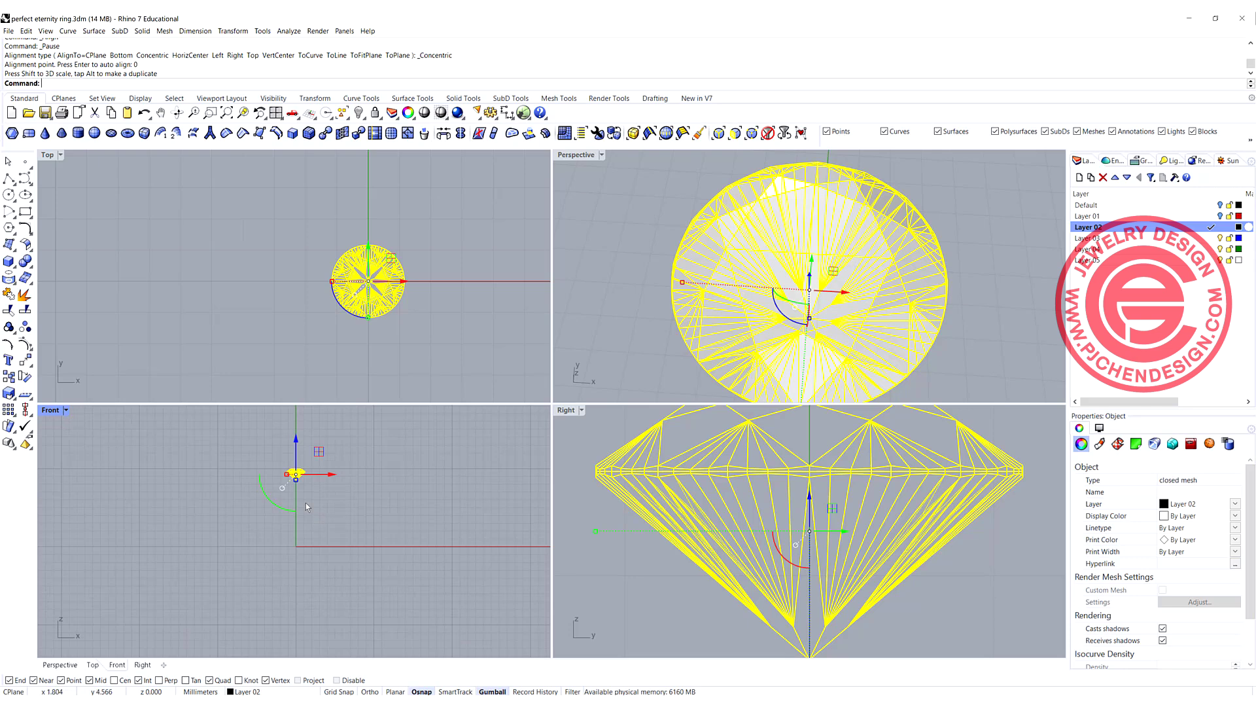
- Draw a circle centred at 0 with diameter 16 beneath the diamond
{"action": "left_click", "coordinate": [9, 195]}
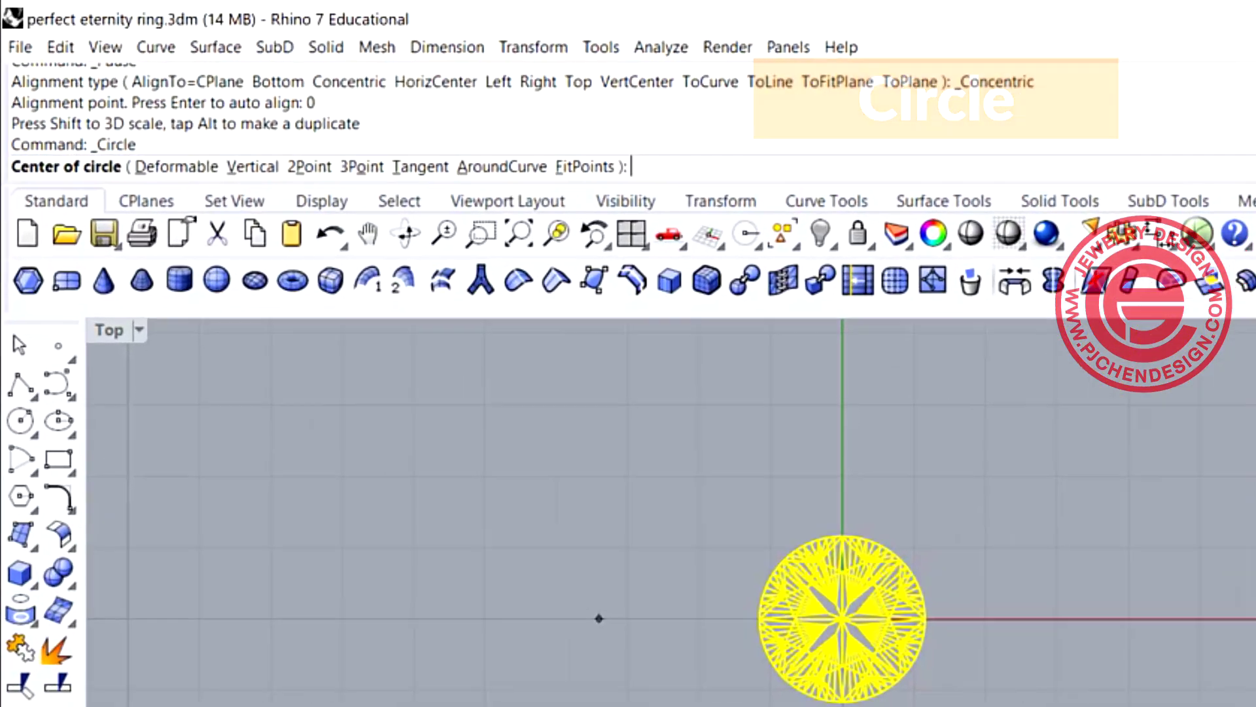
{"action": "type", "text": "0"}
{"action": "key", "text": "Return"}
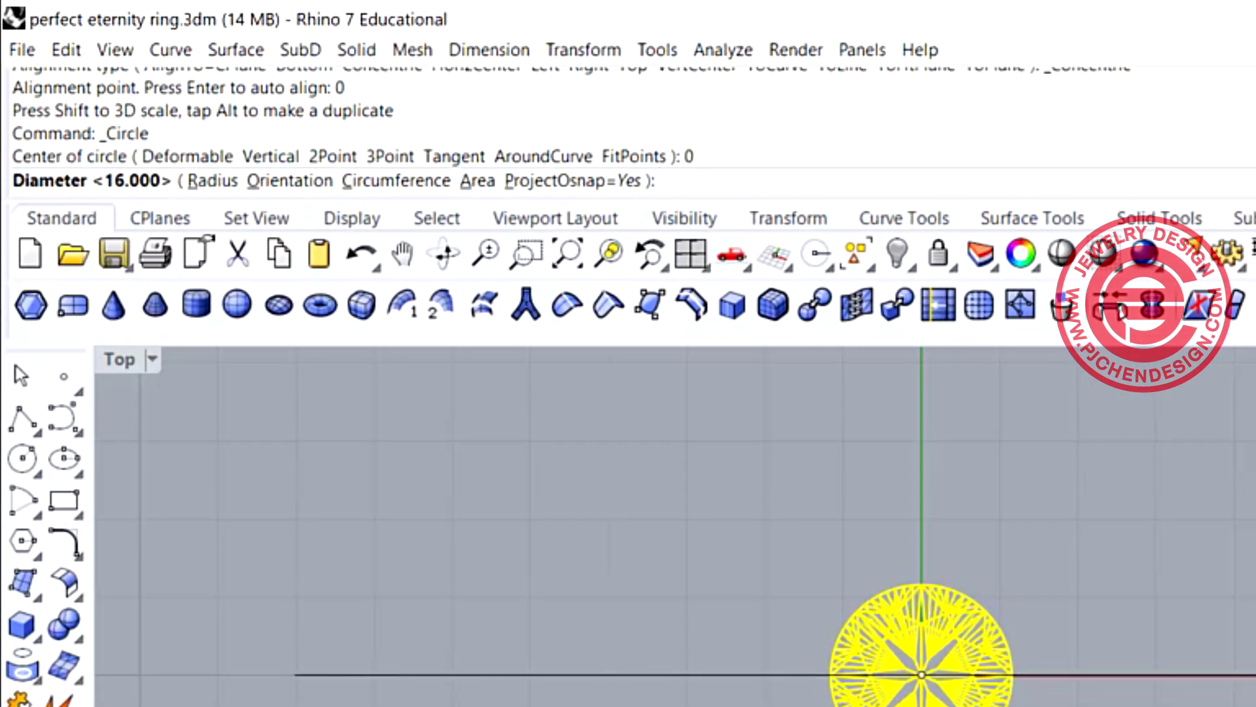
{"action": "key", "text": "Return"}
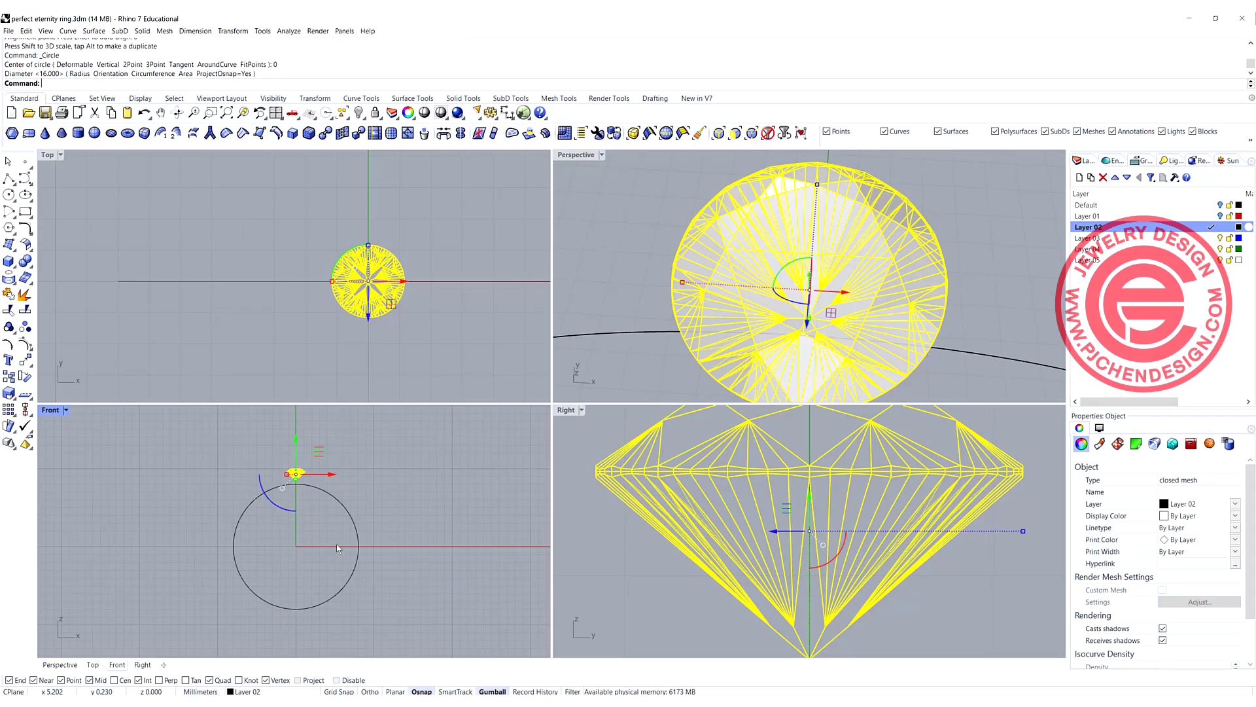
{"action": "left_click", "coordinate": [233, 446]}
{"action": "scroll", "coordinate": [296, 479], "scroll_direction": "up", "scroll_amount": 2}
{"action": "scroll", "coordinate": [665, 331], "scroll_direction": "down", "scroll_amount": 3}
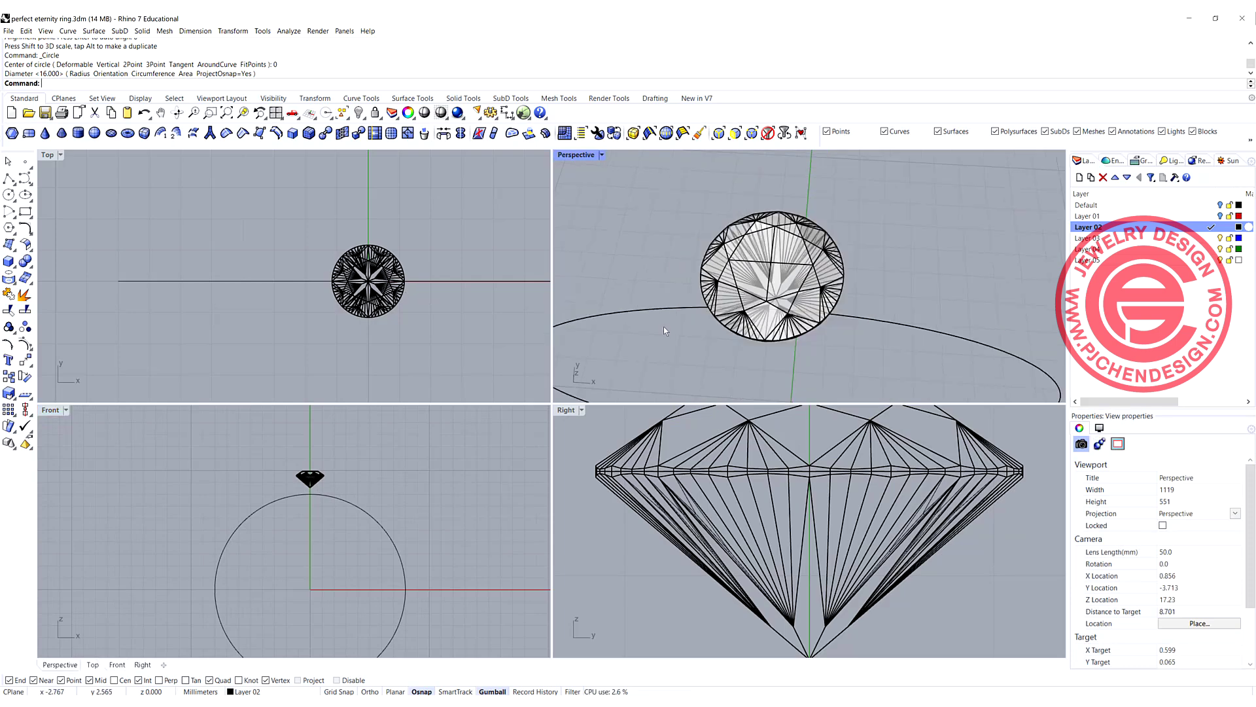
{"action": "scroll", "coordinate": [367, 281], "scroll_direction": "up", "scroll_amount": 2}
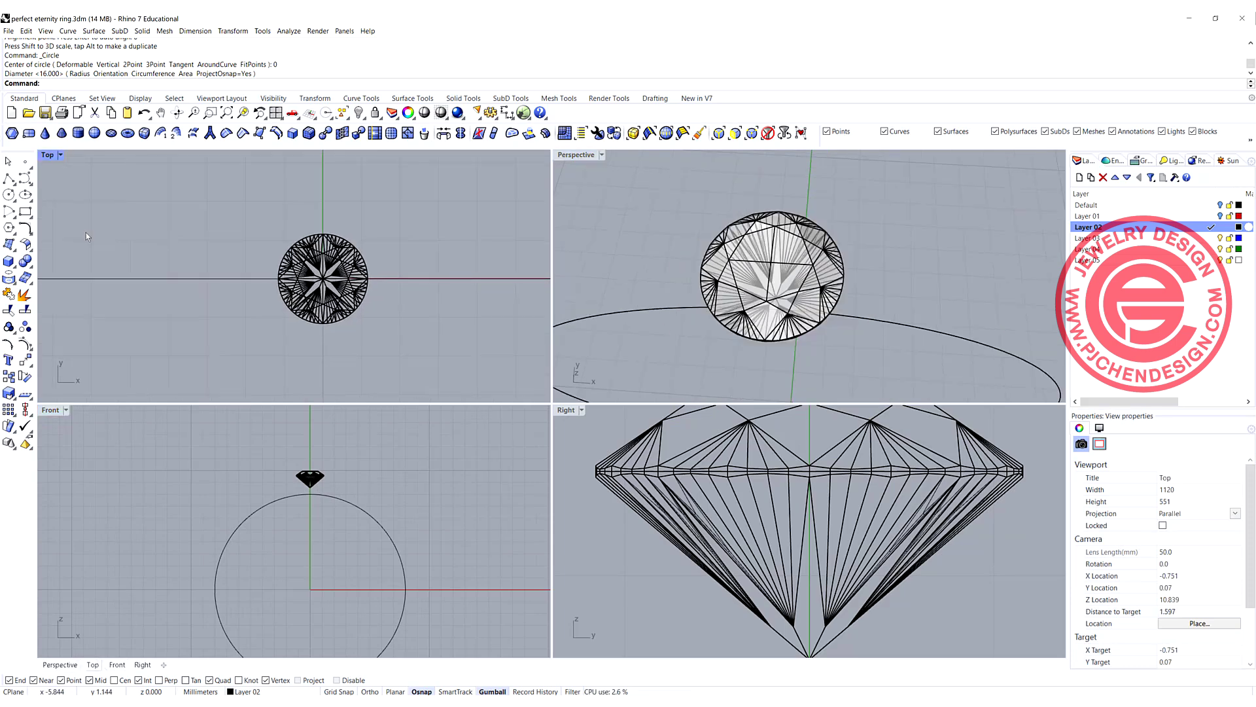
- Draw a six-sided polygon centred at the origin around the diamond
{"action": "left_click", "coordinate": [9, 229]}
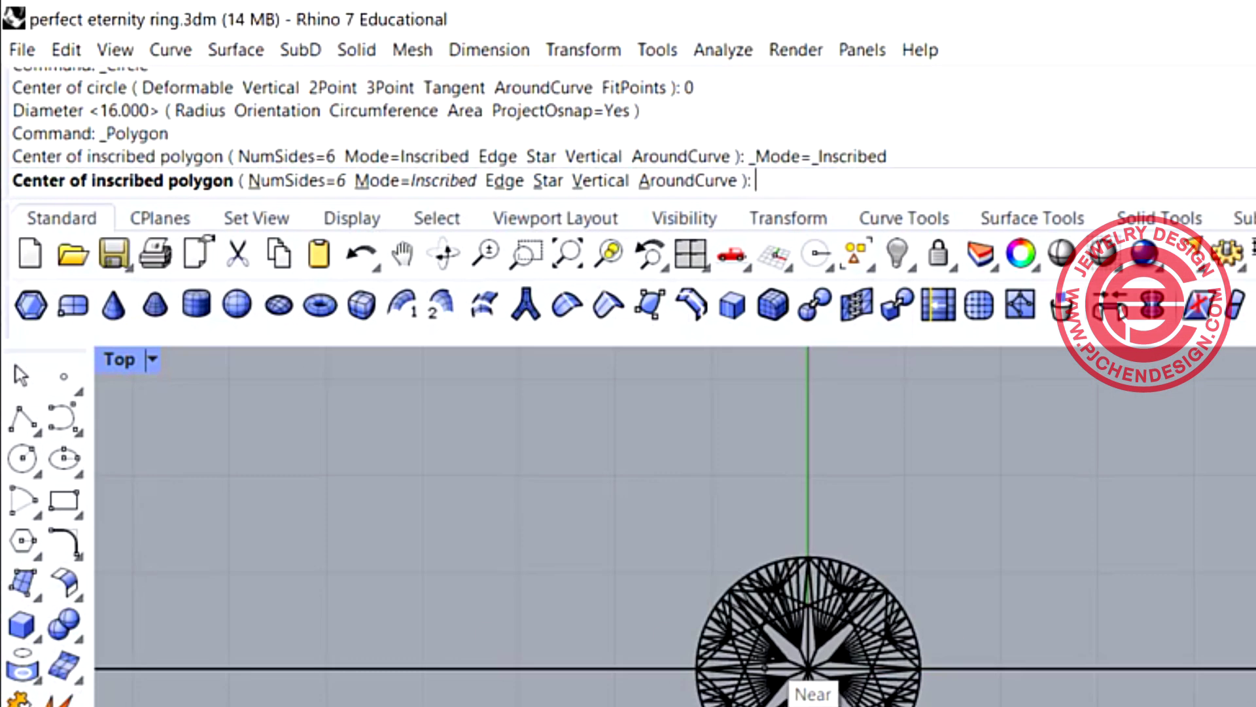
{"action": "type", "text": "0"}
{"action": "key", "text": "Return"}
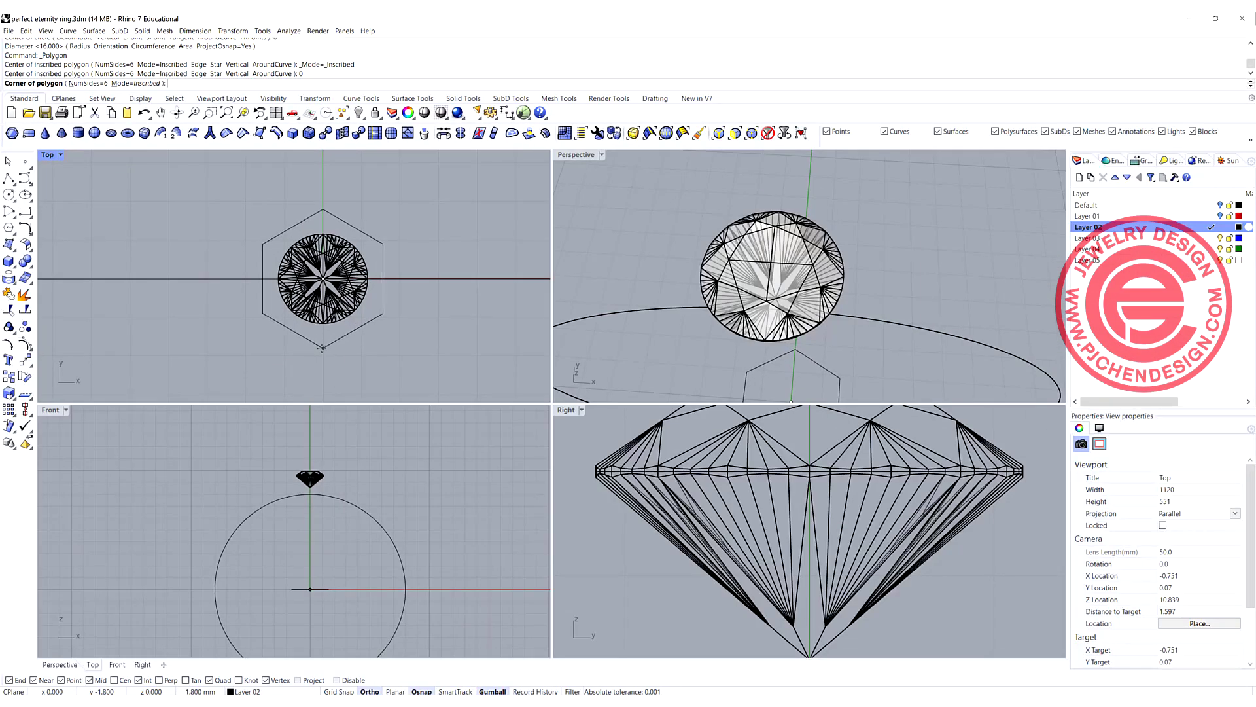
{"action": "left_click", "coordinate": [322, 345]}
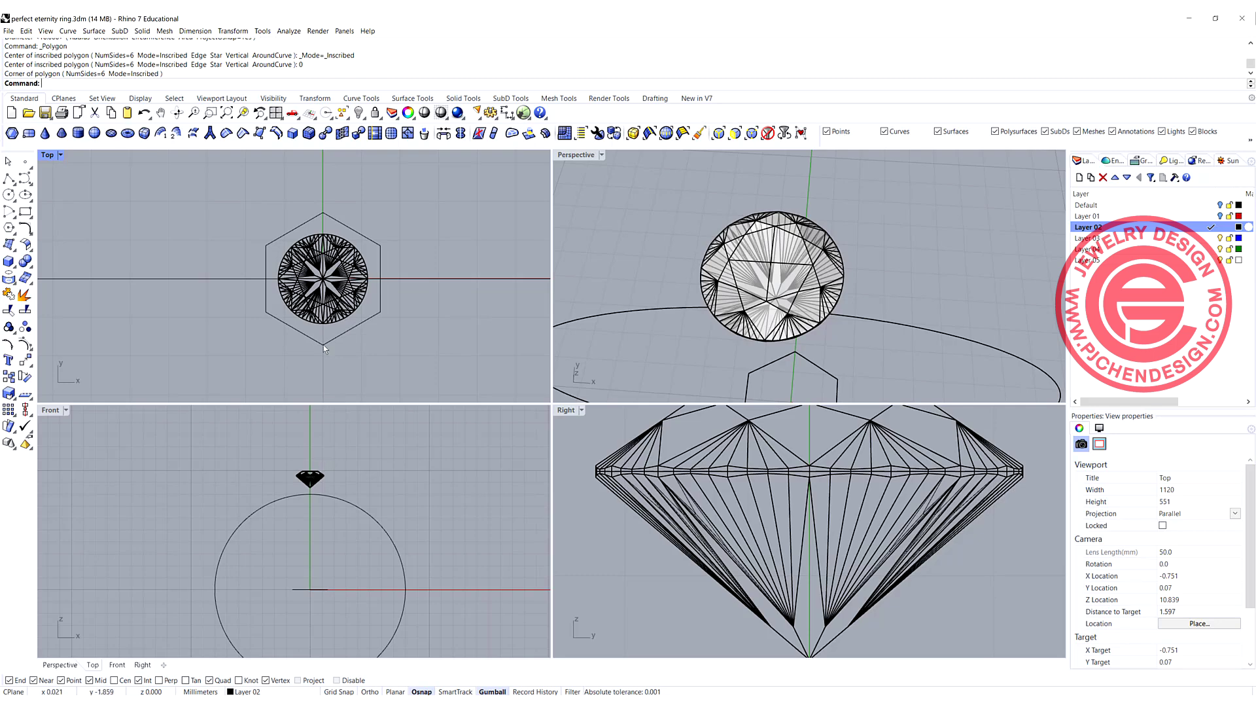
- Raise the hexagon with the Gumball up to the stone's girdle height
{"action": "left_click", "coordinate": [323, 345]}
{"action": "scroll", "coordinate": [309, 559], "scroll_direction": "up", "scroll_amount": 2}
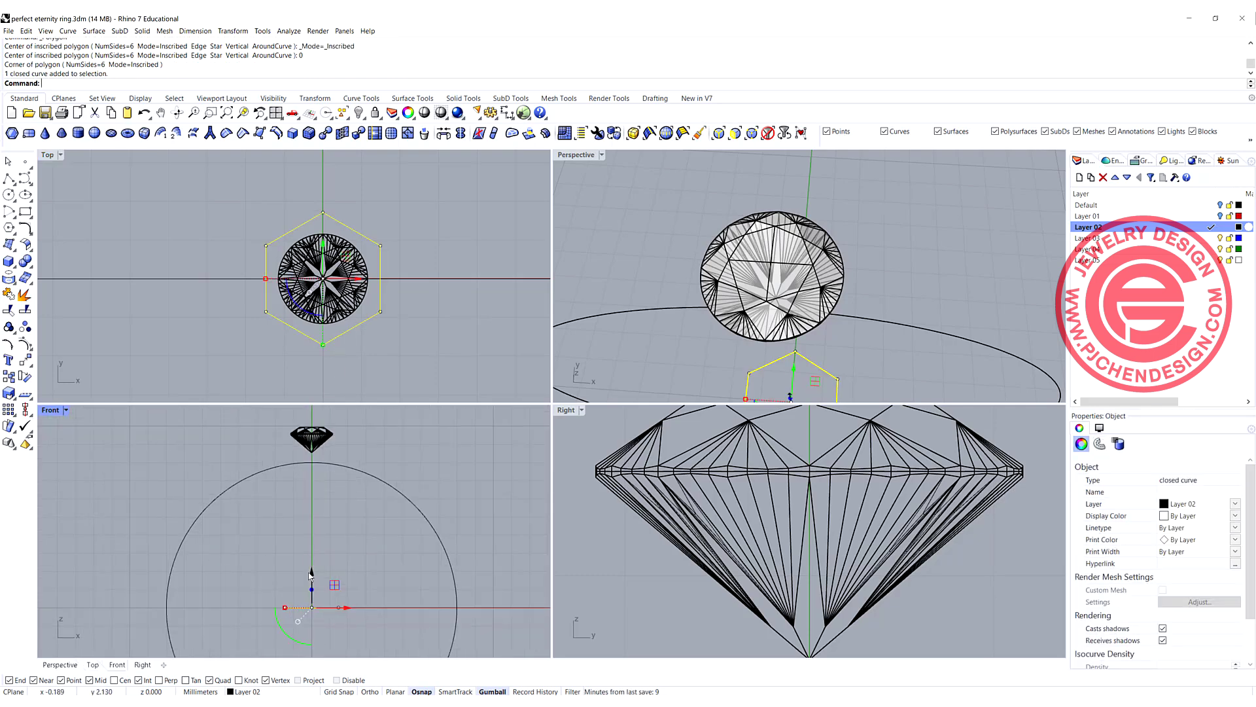
{"action": "left_click_drag", "start_coordinate": [312, 575], "coordinate": [311, 465]}
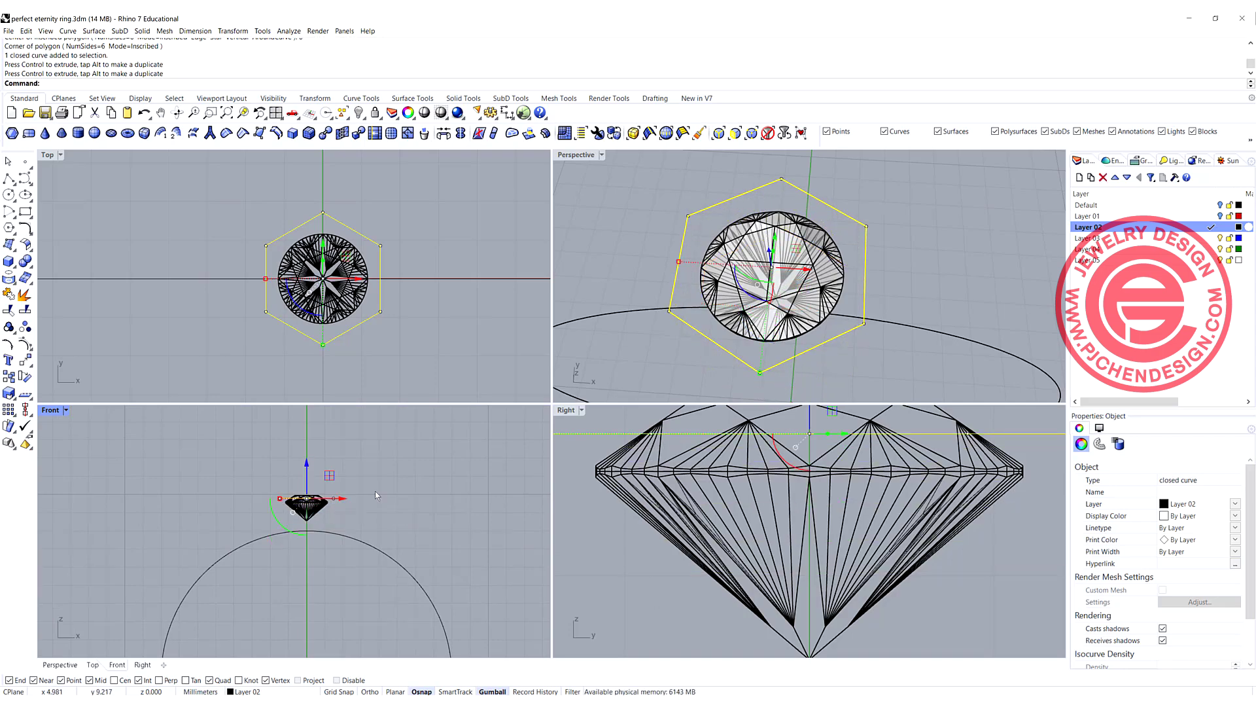
- Extrude the hexagon 4.3244 mm downward into a solid setting block
{"action": "left_click", "coordinate": [142, 31]}
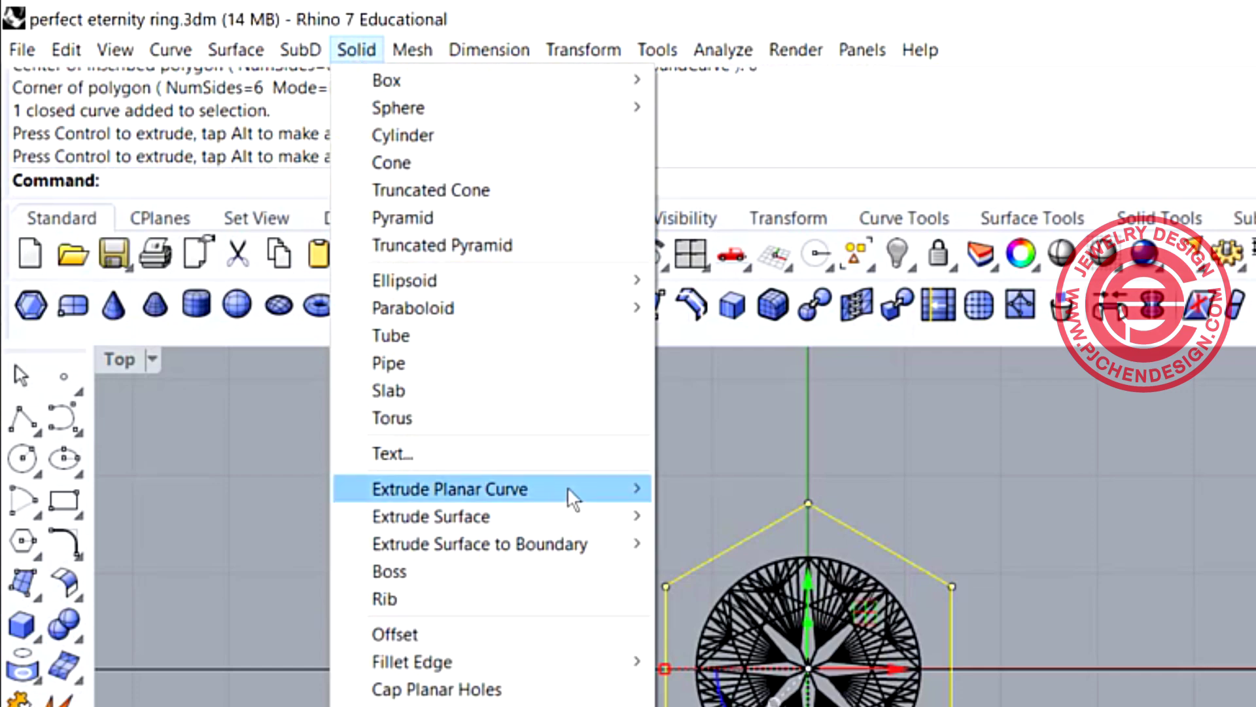
{"action": "mouse_move", "coordinate": [573, 499]}
{"action": "left_click", "coordinate": [718, 488]}
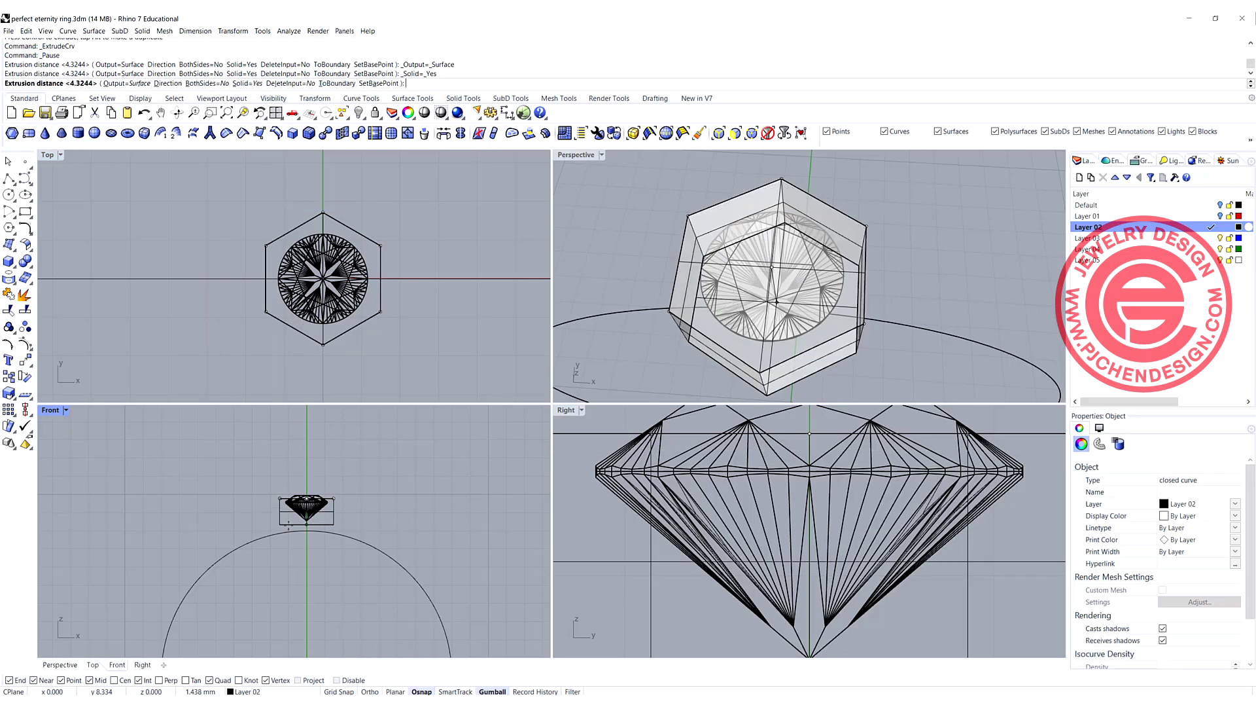
{"action": "left_click", "coordinate": [285, 565]}
{"action": "scroll", "coordinate": [314, 528], "scroll_direction": "up", "scroll_amount": 3}
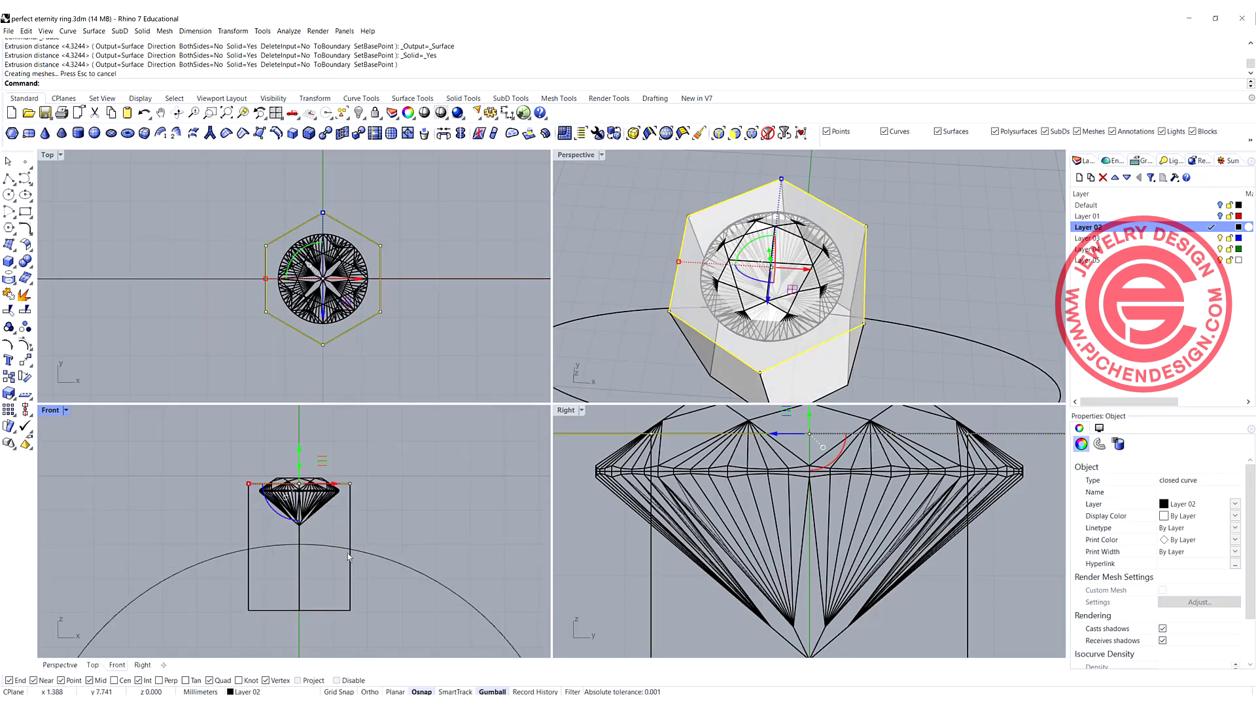
{"action": "scroll", "coordinate": [287, 527], "scroll_direction": "down", "scroll_amount": 3}
{"action": "left_click", "coordinate": [337, 496]}
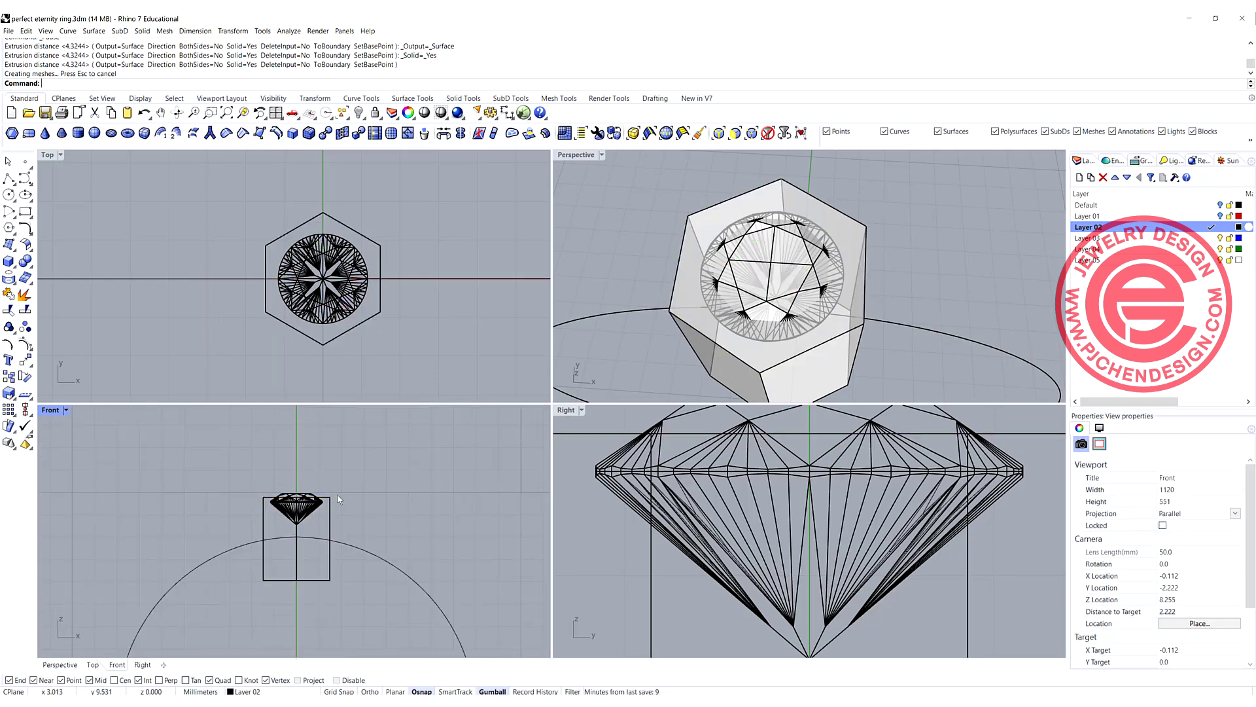
- Maximize the Front view and select the stone, setting box and ring circle
{"action": "scroll", "coordinate": [297, 524], "scroll_direction": "down", "scroll_amount": 3}
{"action": "right_click_drag", "start_coordinate": [297, 525], "coordinate": [295, 473]}
{"action": "double_click", "coordinate": [51, 411]}
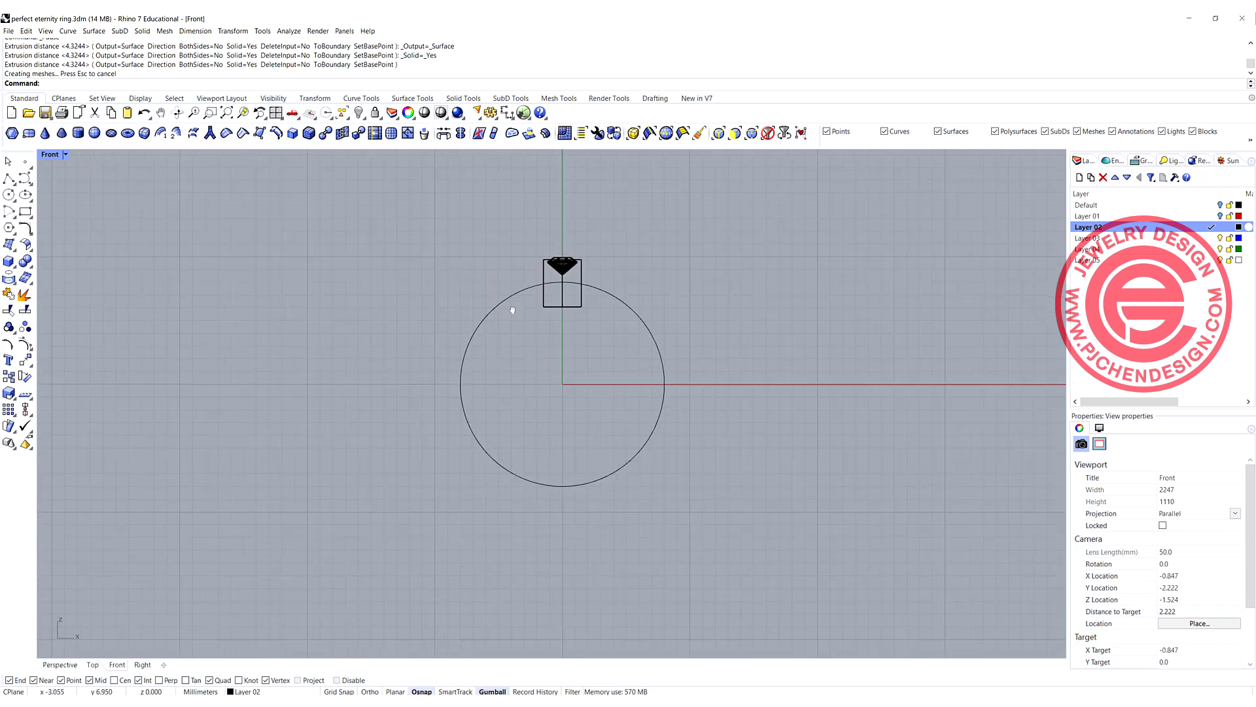
{"action": "right_click_drag", "start_coordinate": [589, 277], "coordinate": [509, 301]}
{"action": "scroll", "coordinate": [509, 301], "scroll_direction": "up", "scroll_amount": 1}
{"action": "left_click_drag", "start_coordinate": [484, 287], "coordinate": [484, 289]}
{"action": "right_click_drag", "start_coordinate": [434, 355], "coordinate": [419, 311]}
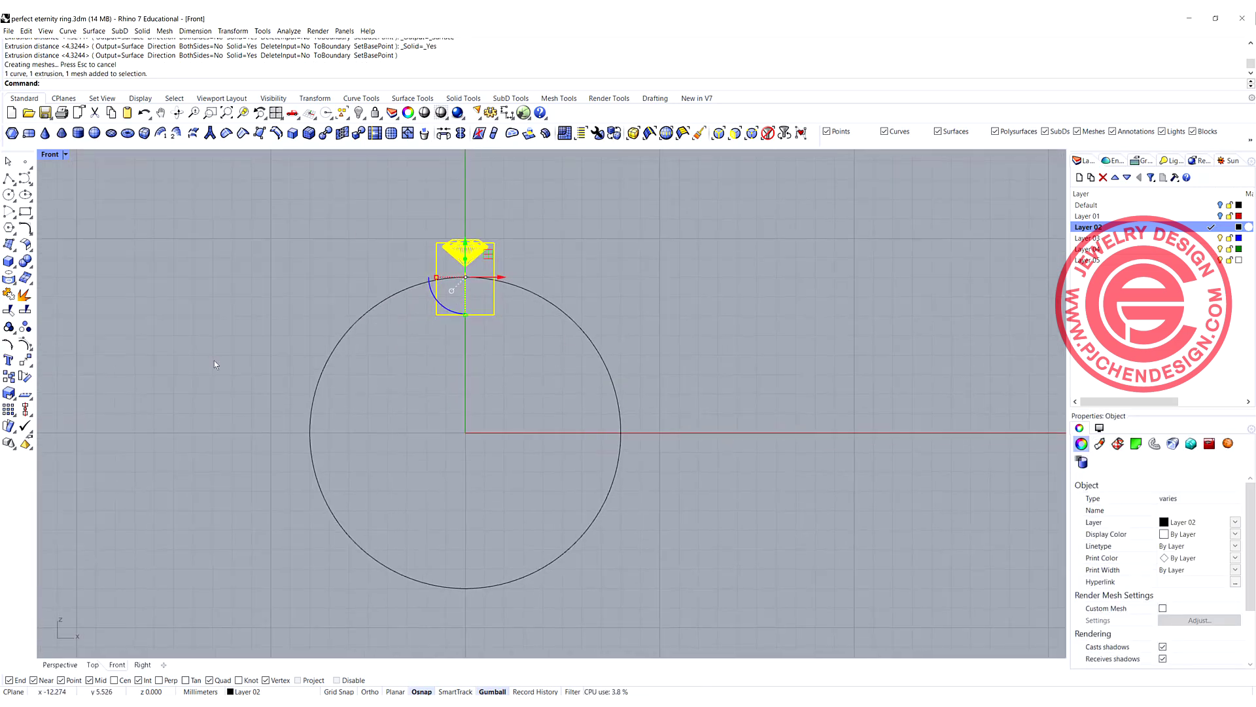
- Polar-array the selection around the origin with 18 items over 360 degrees
{"action": "left_click", "coordinate": [13, 414]}
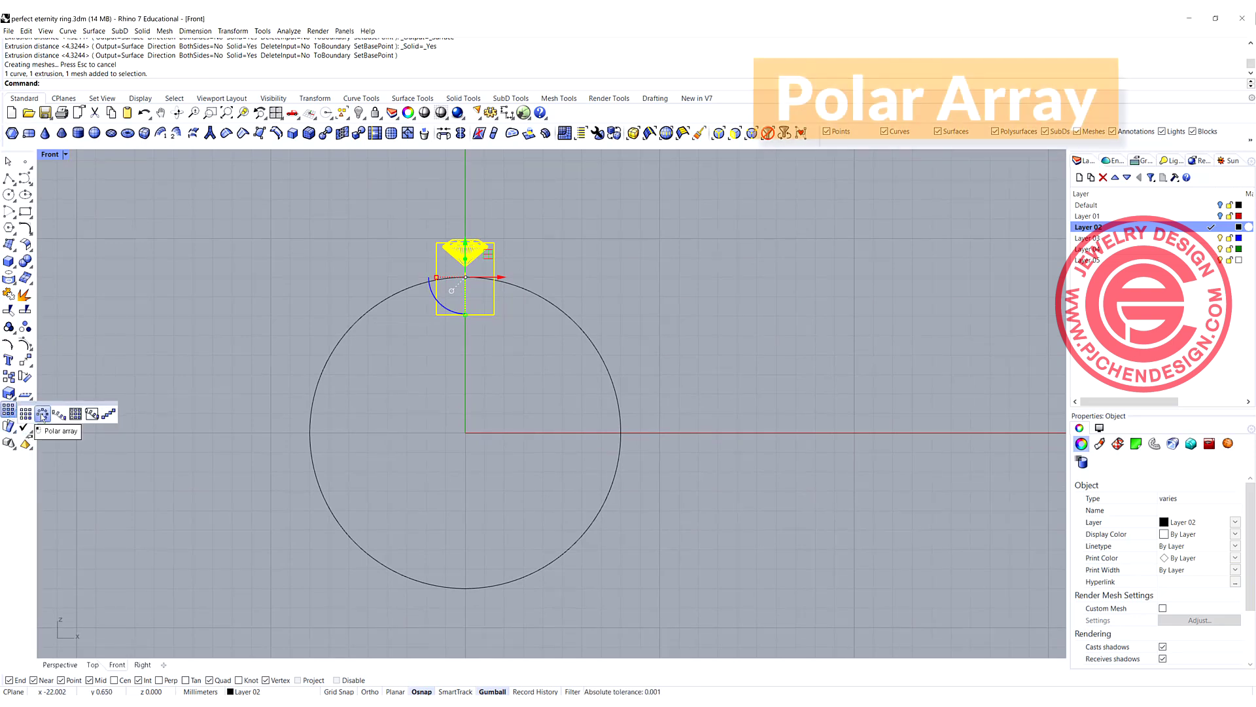
{"action": "left_click", "coordinate": [42, 413]}
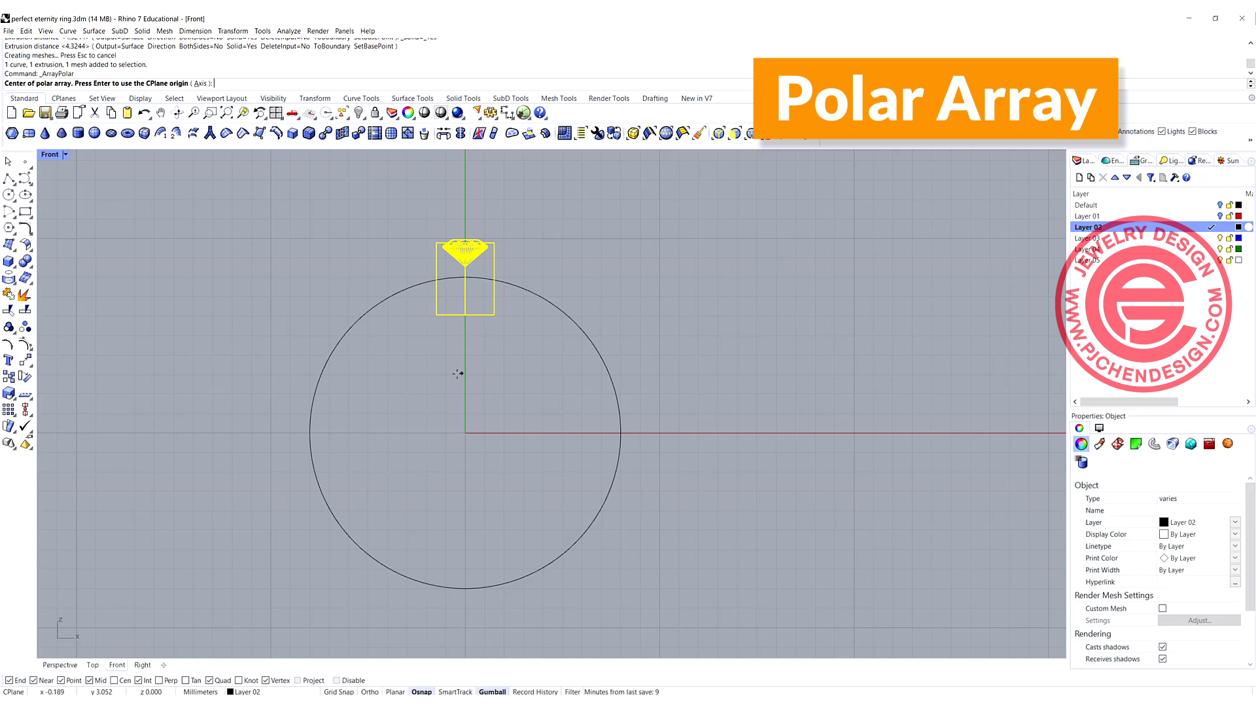
{"action": "key", "text": "Return"}
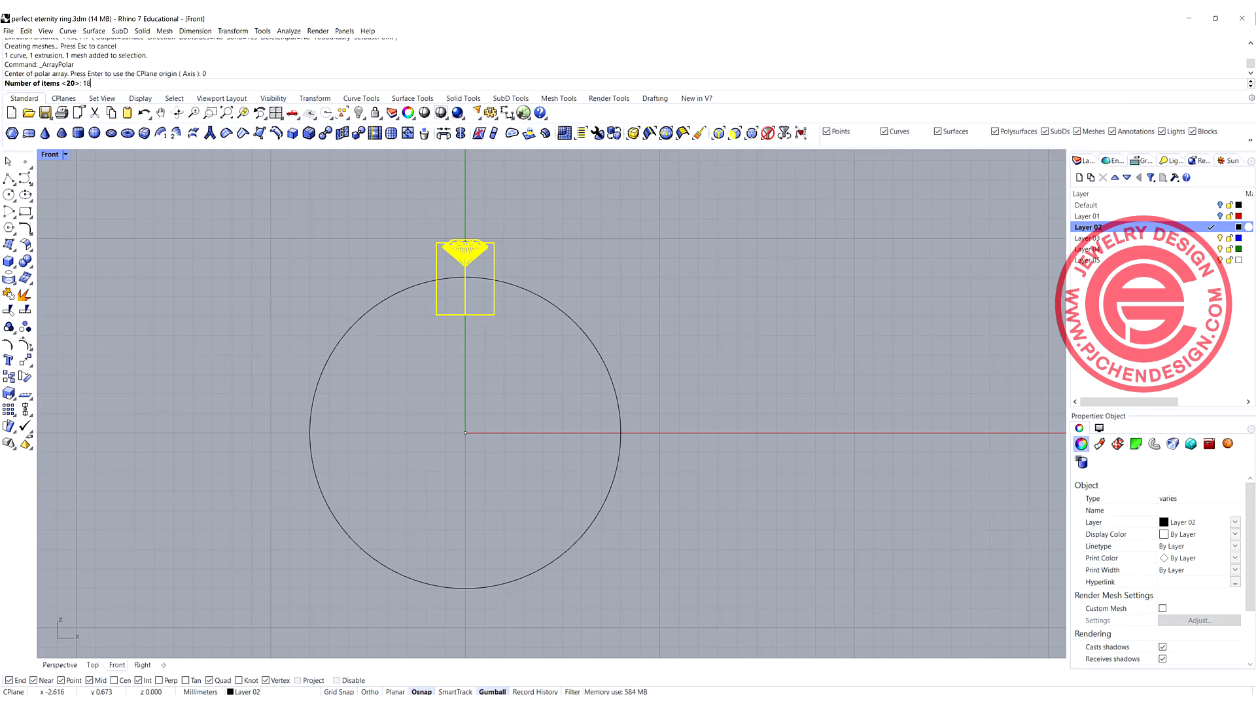
{"action": "type", "text": "18"}
{"action": "key", "text": "Return"}
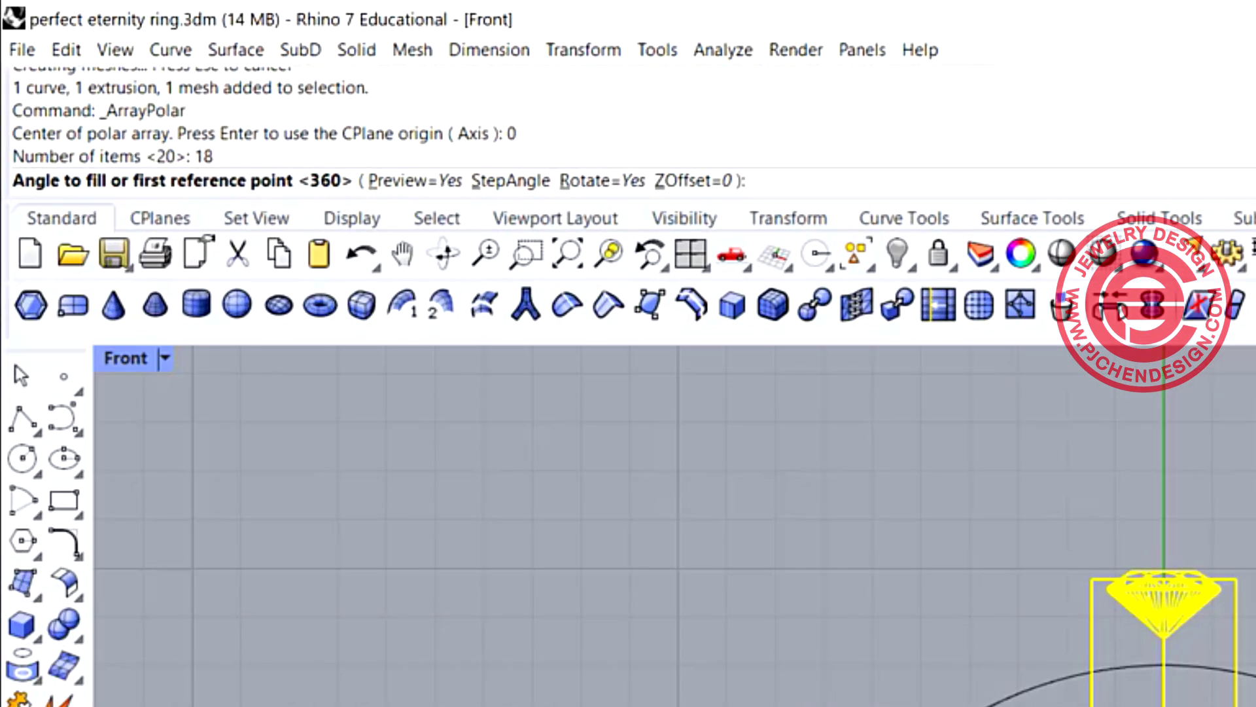
{"action": "key", "text": "Return"}
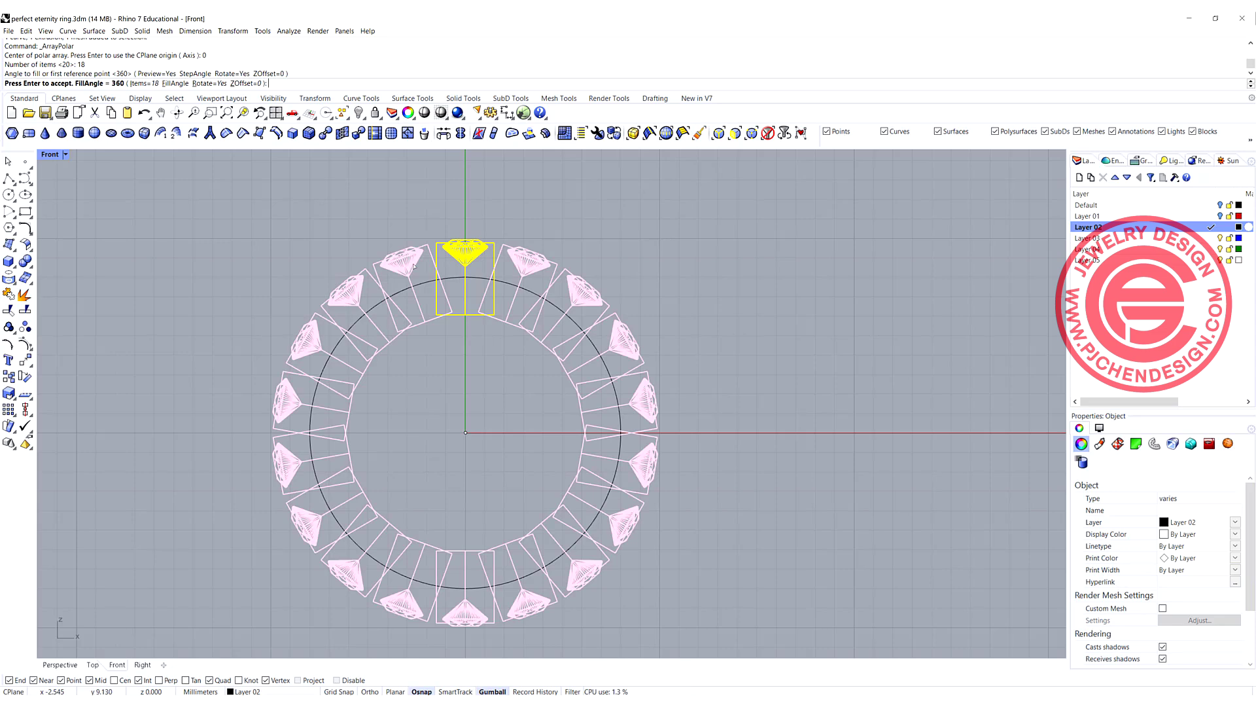
{"action": "scroll", "coordinate": [486, 257], "scroll_direction": "up", "scroll_amount": 10}
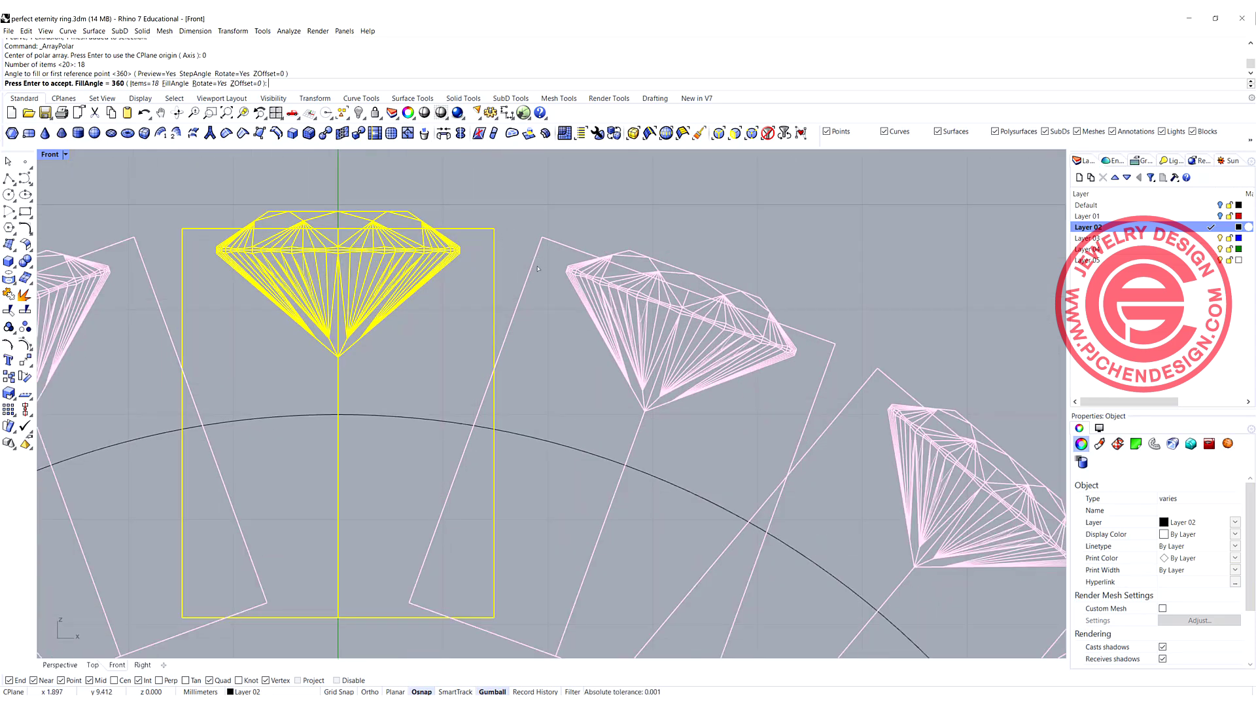
{"action": "scroll", "coordinate": [544, 267], "scroll_direction": "down", "scroll_amount": 8}
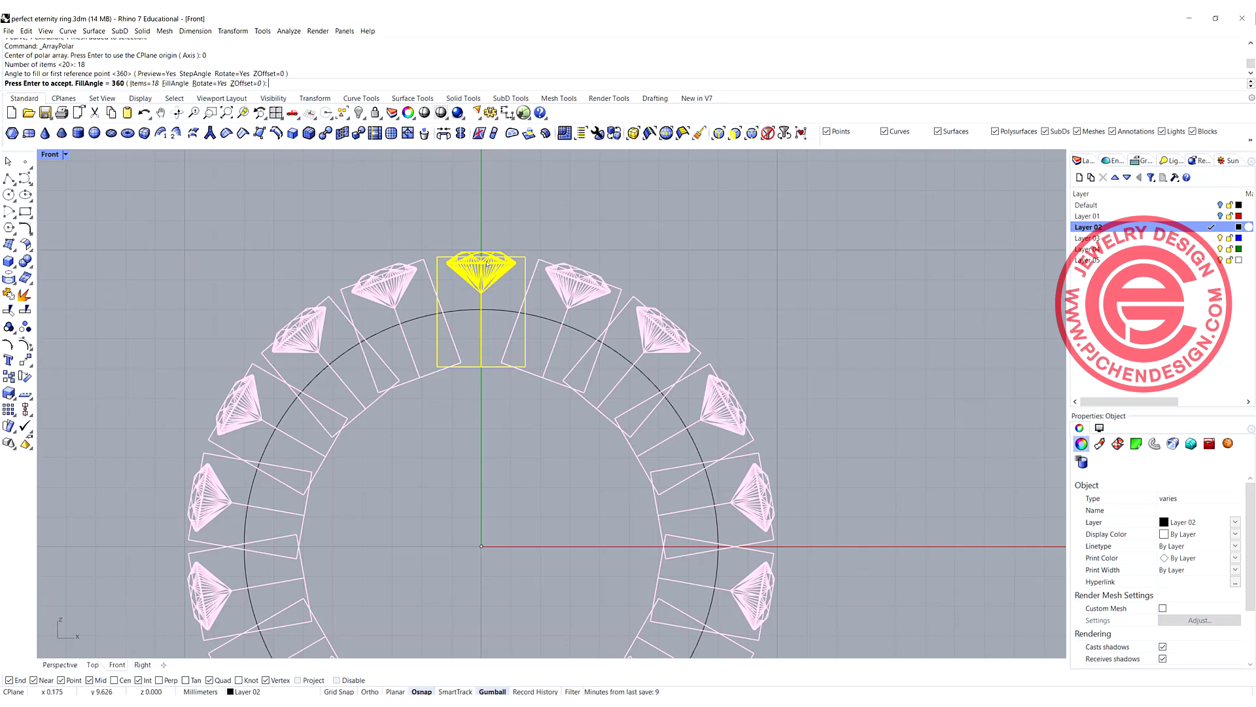
- Increase the array count to 19, 20, then 21 items and finish the array
{"action": "left_click", "coordinate": [143, 83]}
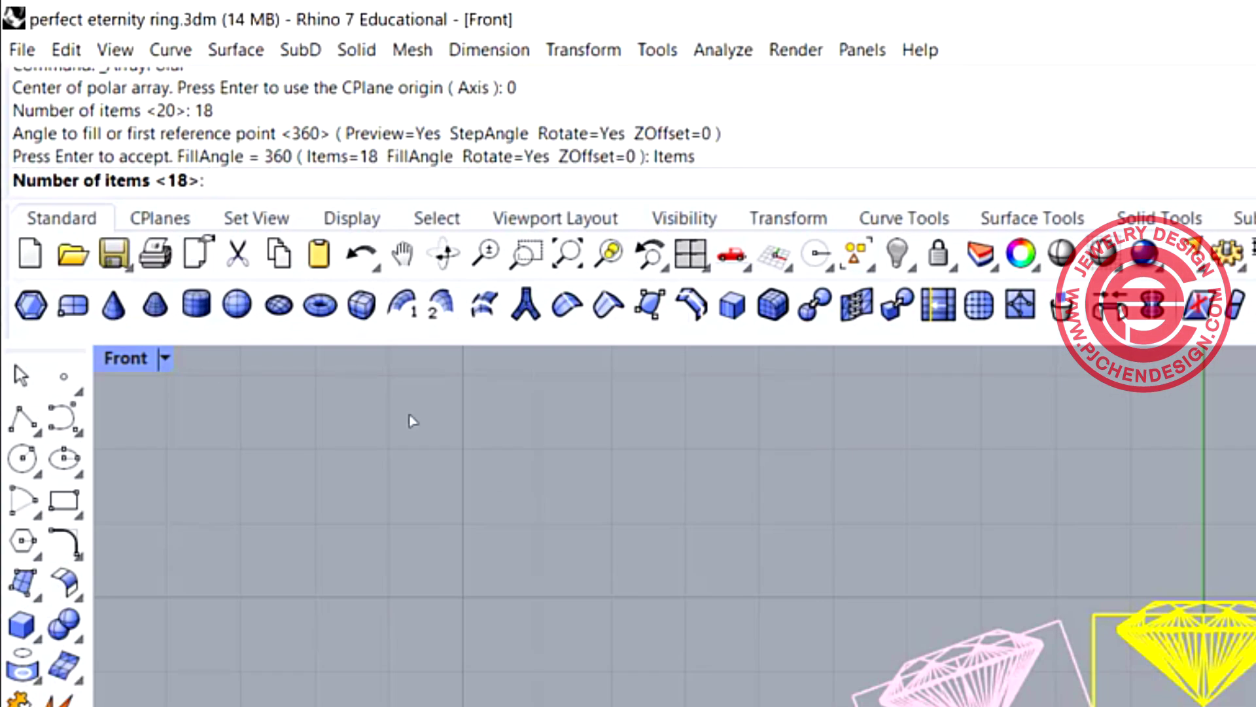
{"action": "type", "text": "19"}
{"action": "key", "text": "Return"}
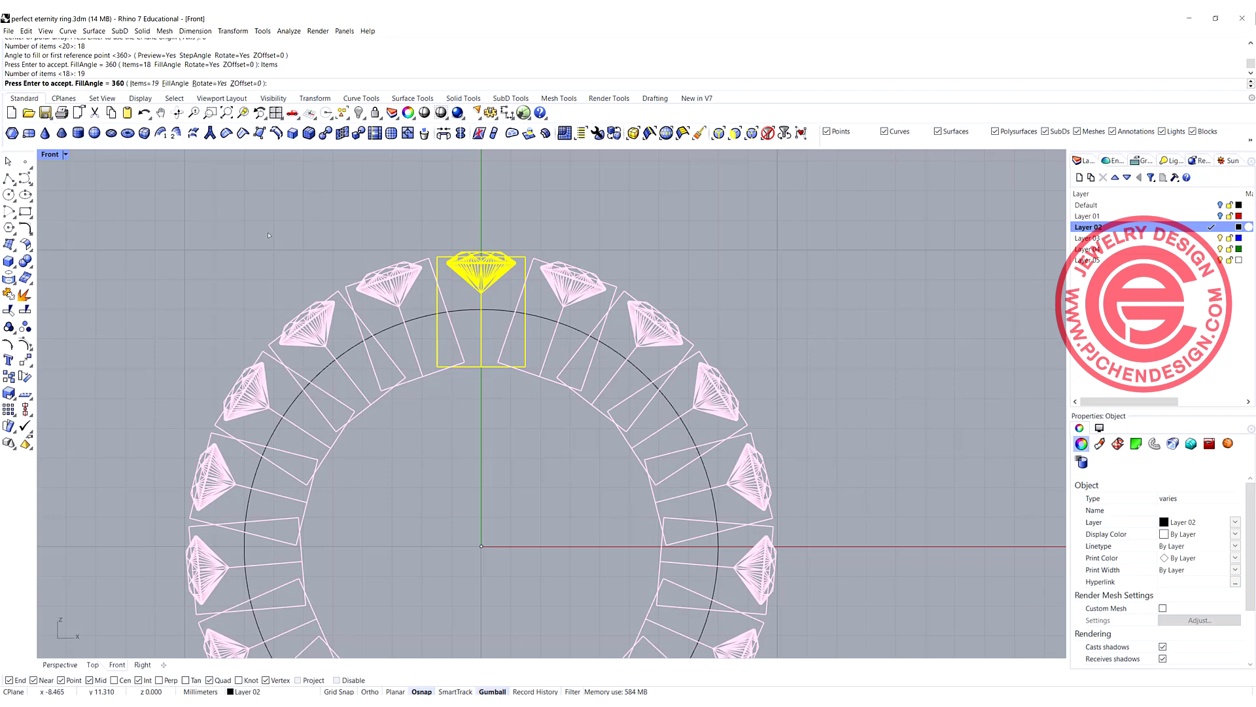
{"action": "scroll", "coordinate": [445, 279], "scroll_direction": "up", "scroll_amount": 3}
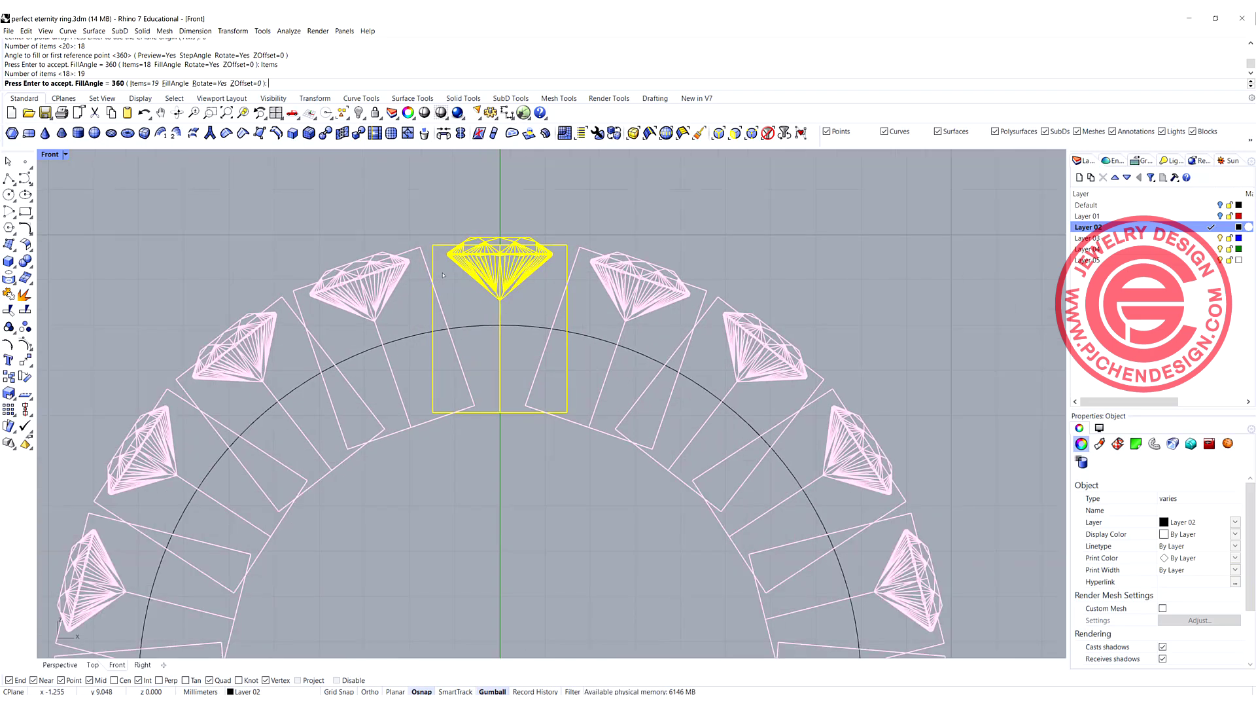
{"action": "left_click", "coordinate": [143, 84]}
{"action": "type", "text": "2"}
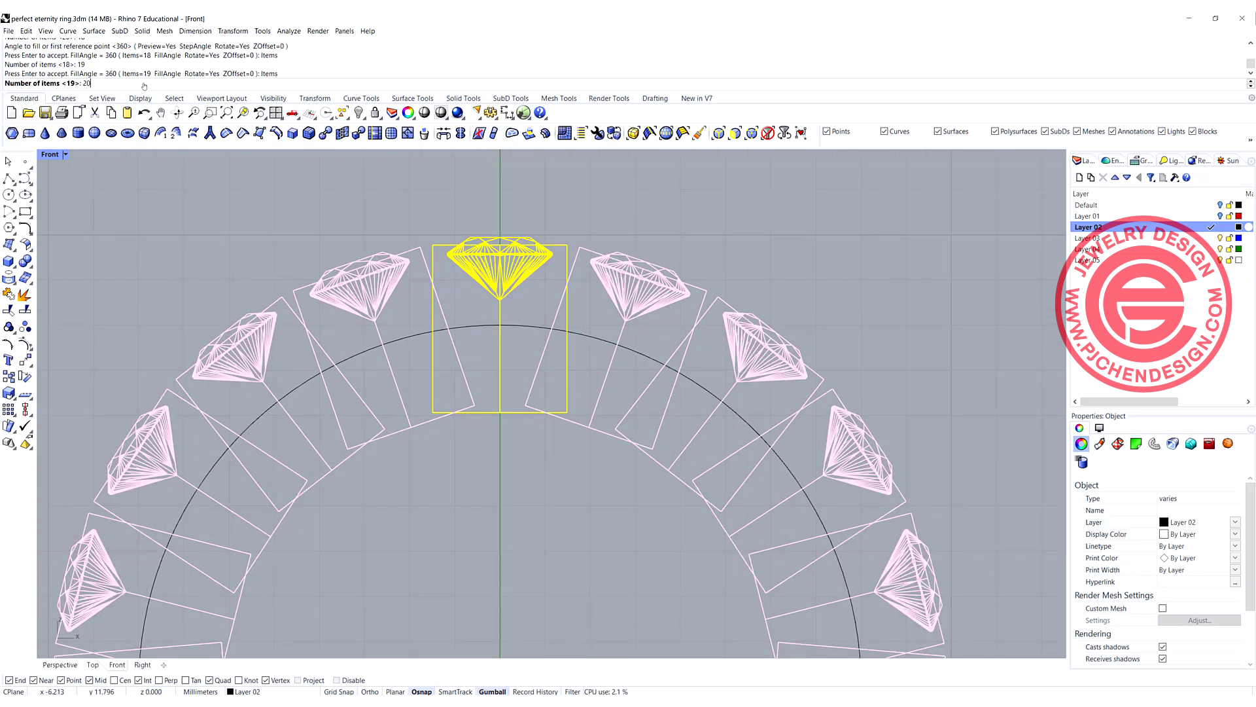
{"action": "type", "text": "0"}
{"action": "key", "text": "Return"}
{"action": "left_click", "coordinate": [143, 84]}
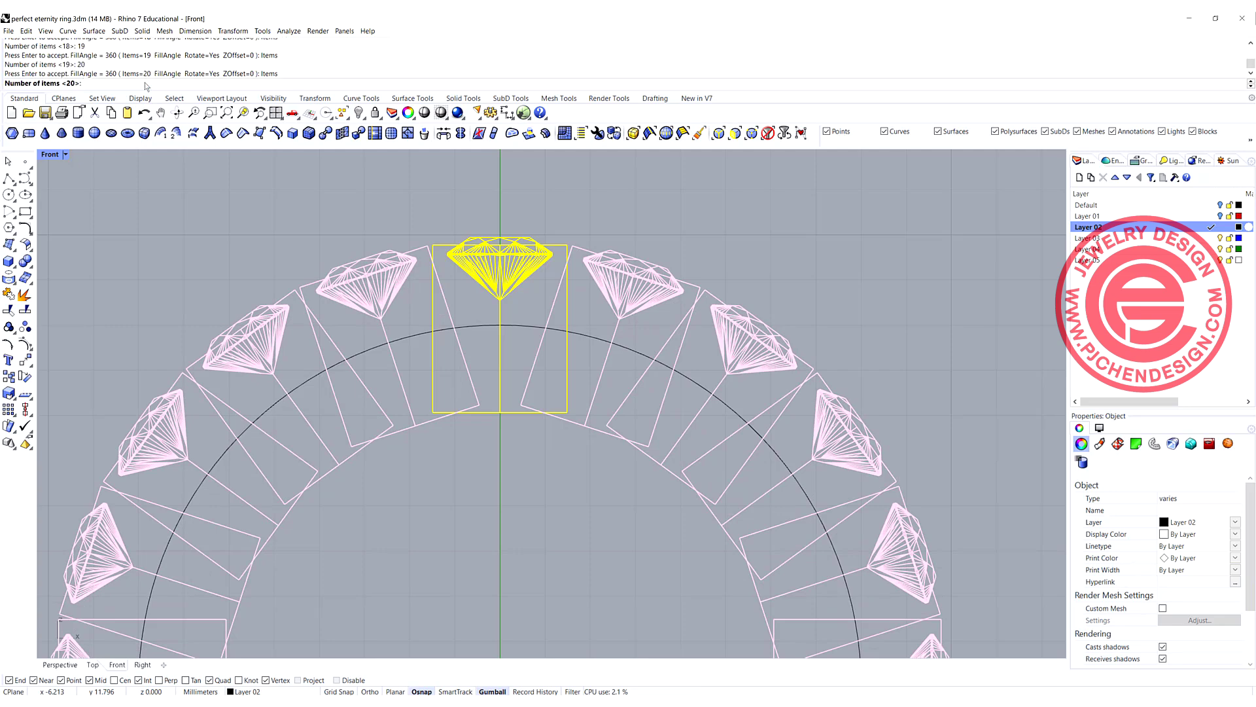
{"action": "key", "text": "Return"}
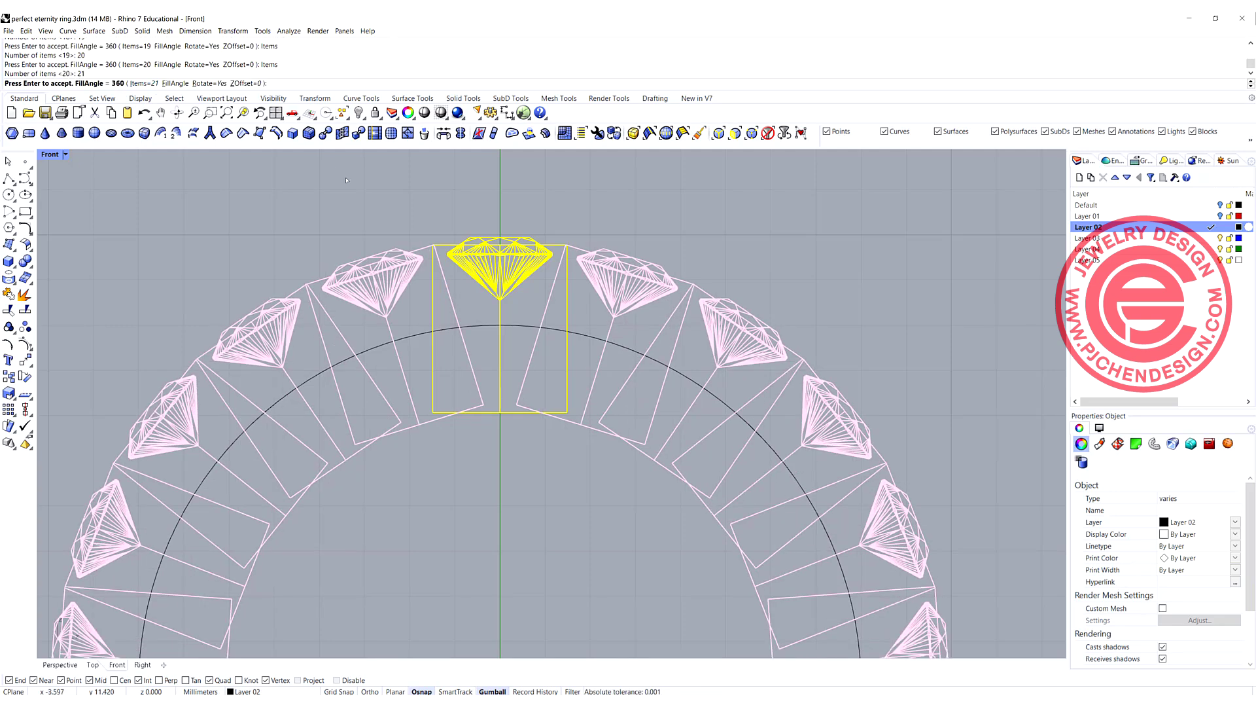
{"action": "scroll", "coordinate": [462, 244], "scroll_direction": "up", "scroll_amount": 8}
{"action": "scroll", "coordinate": [462, 244], "scroll_direction": "up", "scroll_amount": 5}
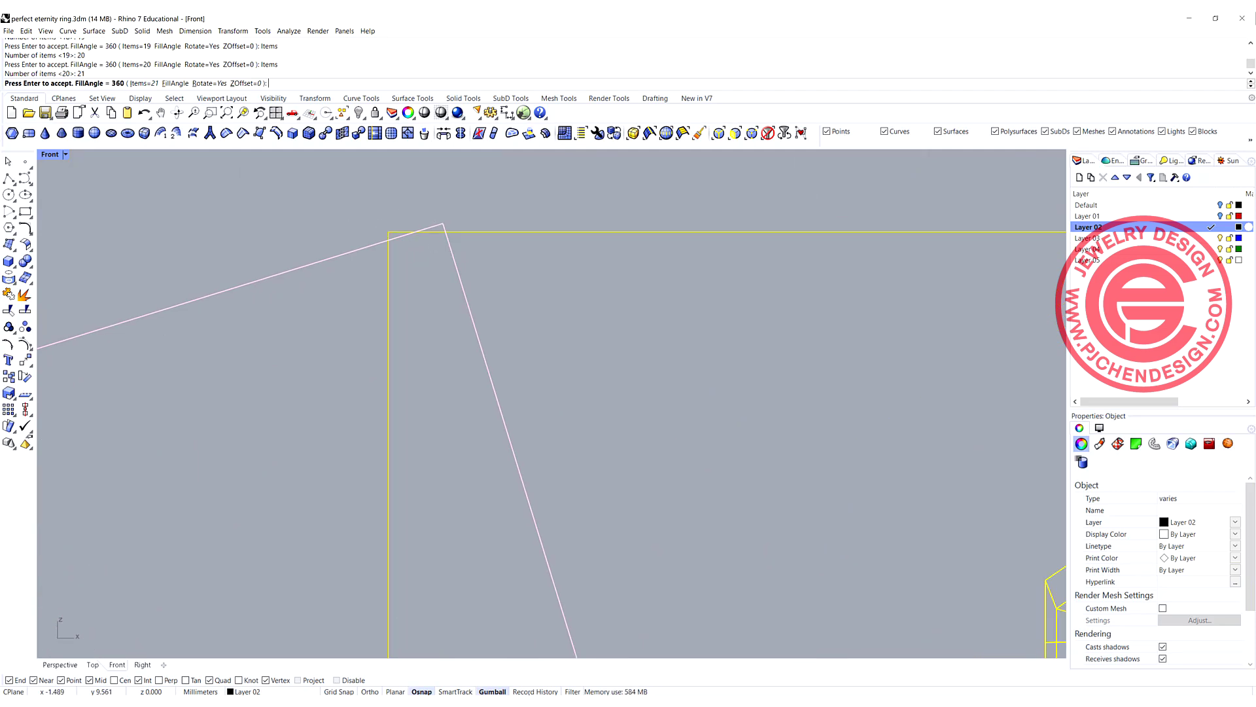
{"action": "key", "text": "Return"}
{"action": "scroll", "coordinate": [505, 393], "scroll_direction": "down", "scroll_amount": 5}
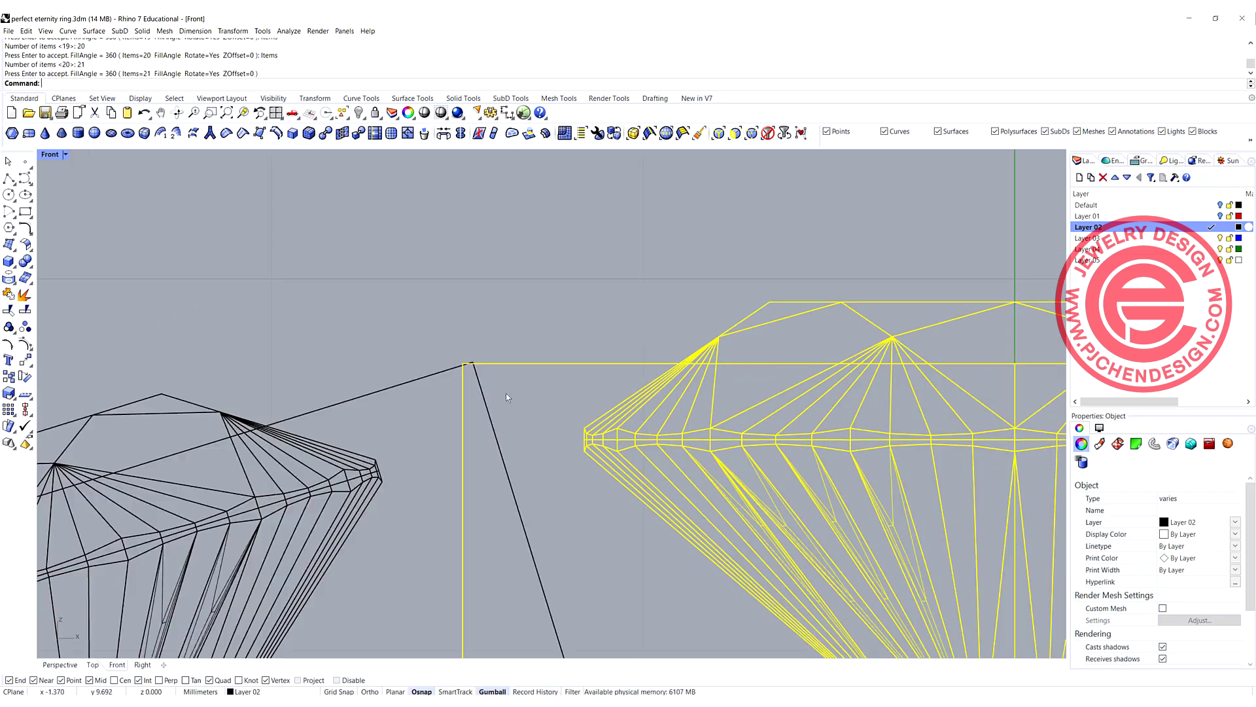
- Clear the selection, return to four views, and maximize the Perspective view
{"action": "left_click", "coordinate": [505, 311]}
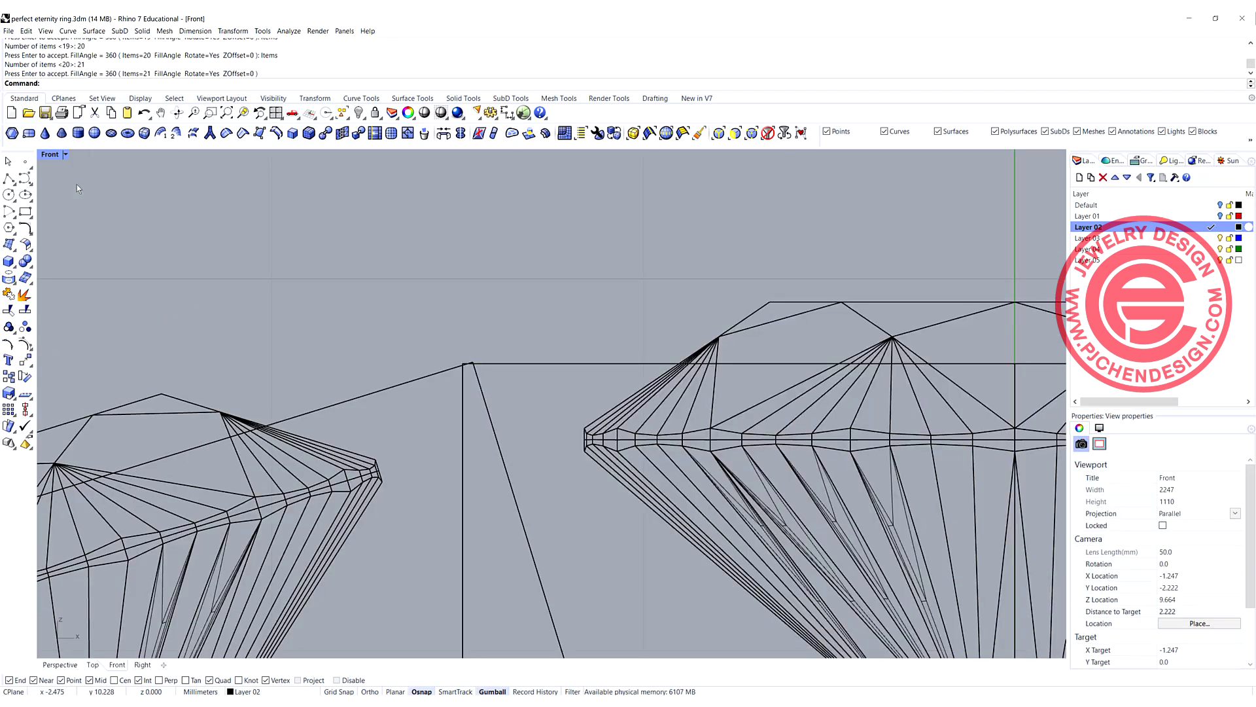
{"action": "double_click", "coordinate": [50, 155]}
{"action": "left_click", "coordinate": [573, 319]}
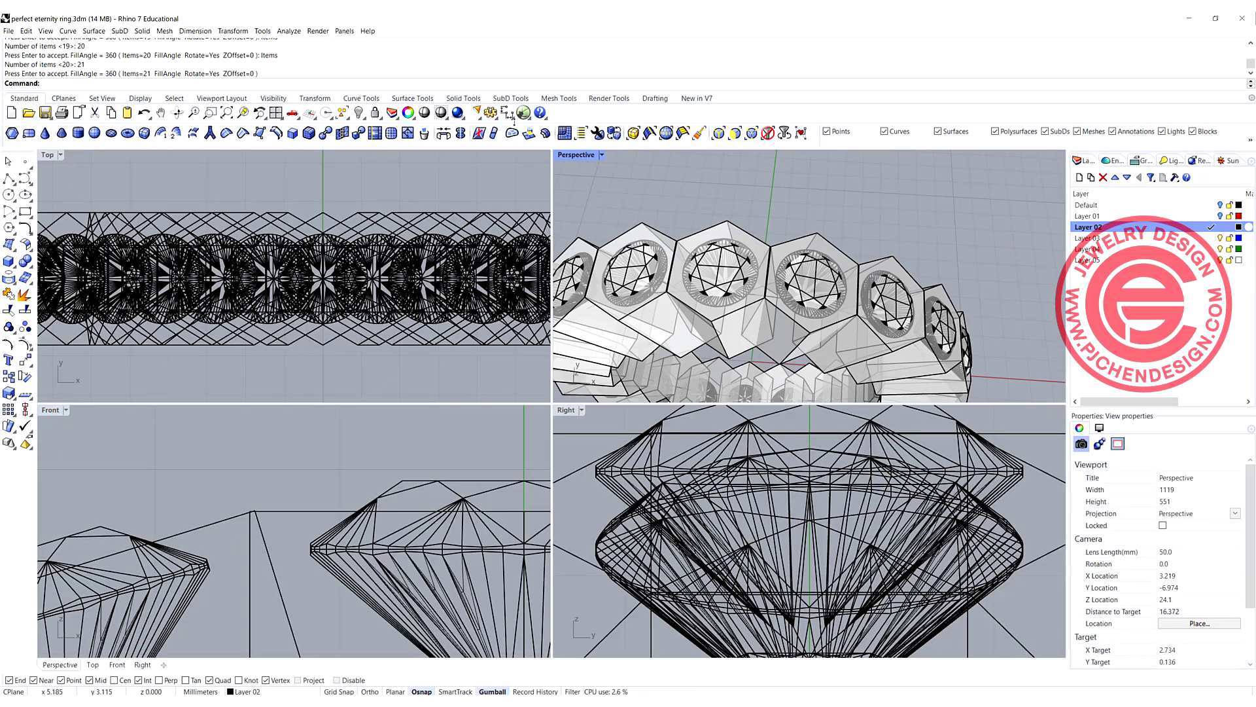
{"action": "double_click", "coordinate": [583, 155]}
{"action": "scroll", "coordinate": [458, 393], "scroll_direction": "up", "scroll_amount": 5}
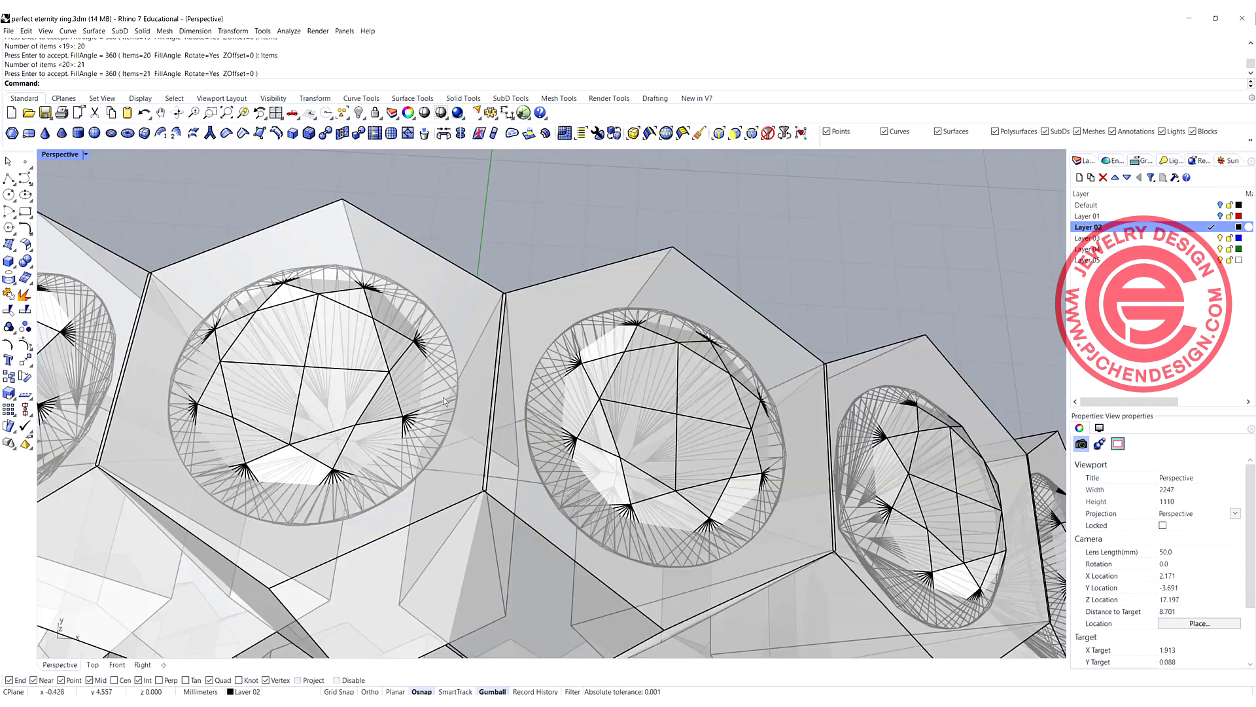
{"action": "scroll", "coordinate": [495, 440], "scroll_direction": "up", "scroll_amount": 6}
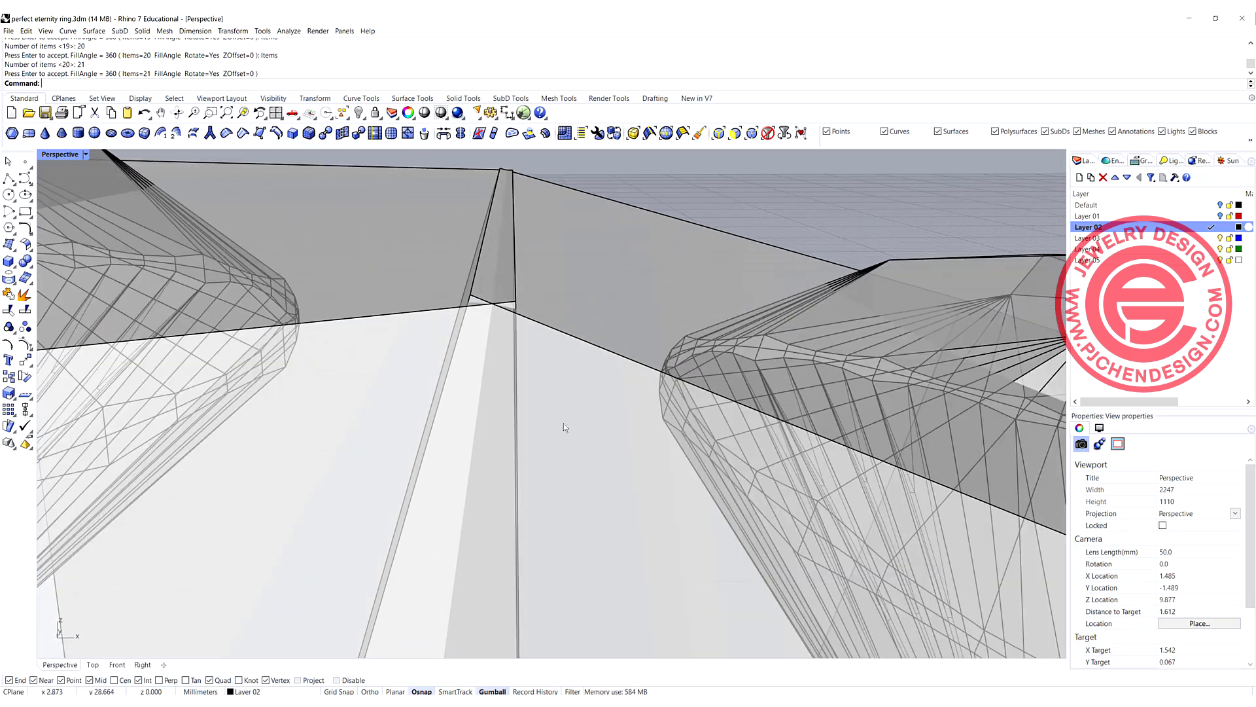
{"action": "scroll", "coordinate": [563, 422], "scroll_direction": "down", "scroll_amount": 4}
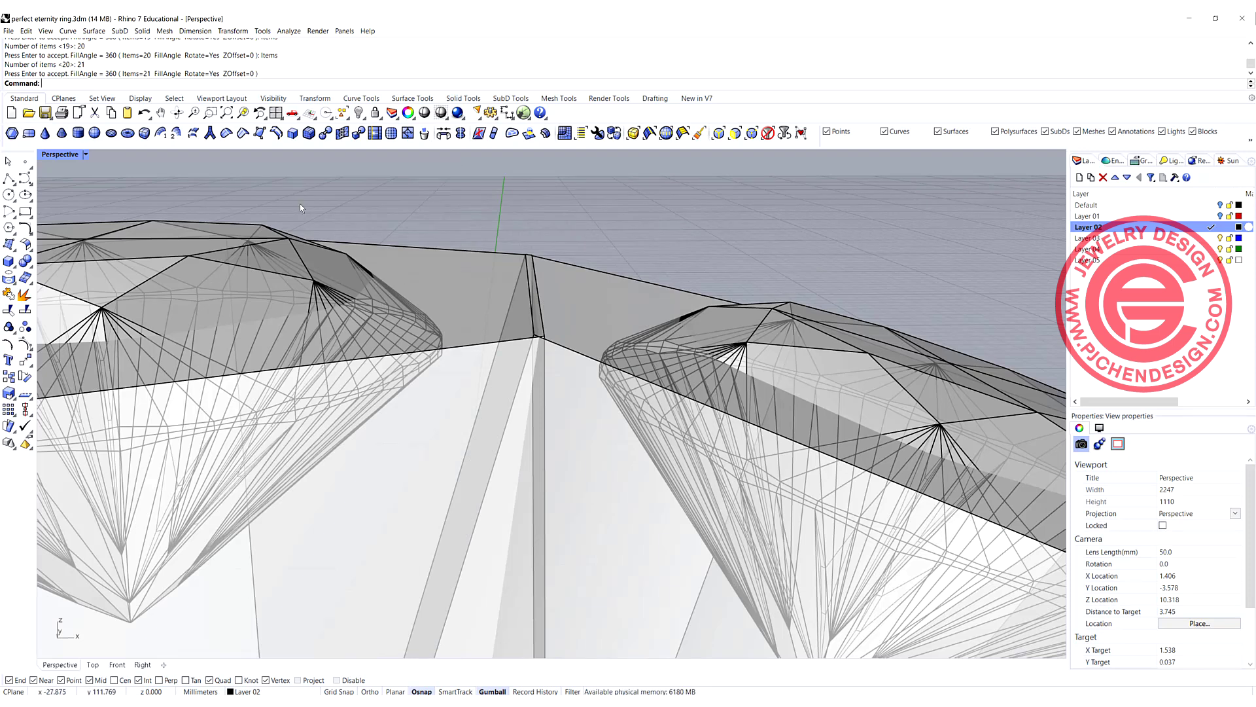
{"action": "scroll", "coordinate": [456, 345], "scroll_direction": "down", "scroll_amount": 10}
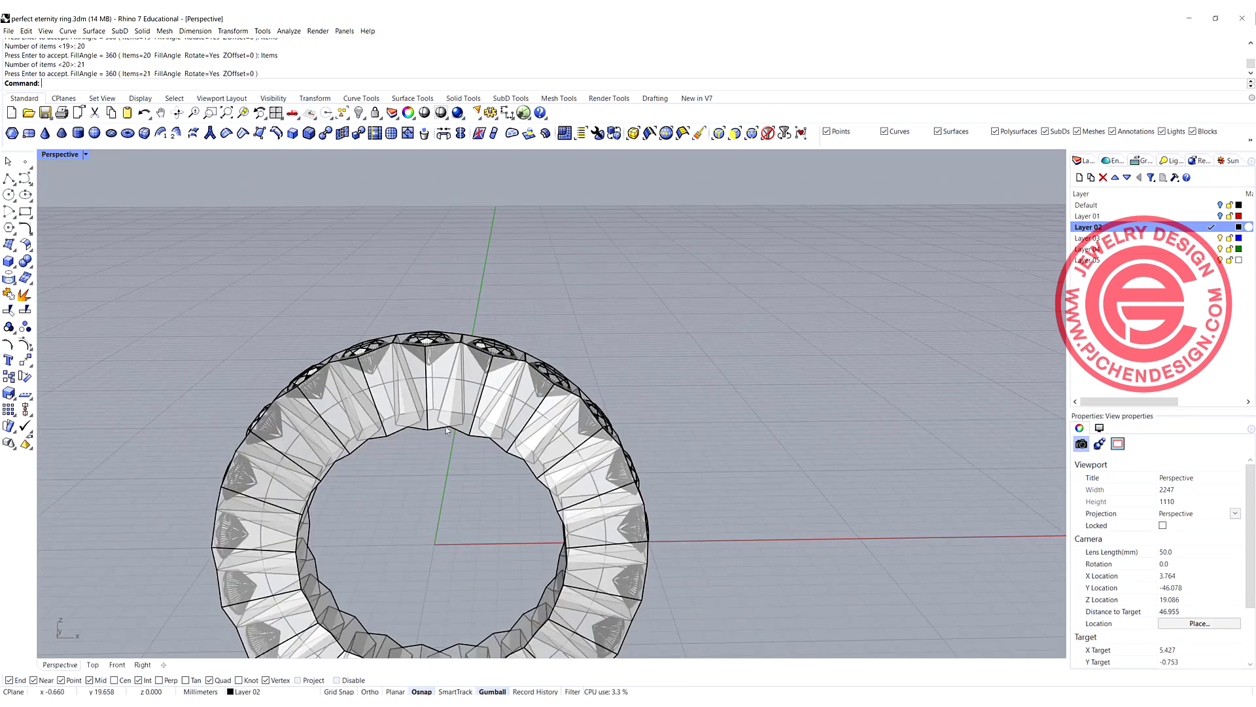
- Switch Perspective to Rendered mode, orbit around the ring, then restore four views
{"action": "left_click", "coordinate": [85, 155]}
{"action": "left_click", "coordinate": [59, 256]}
{"action": "right_click_drag", "start_coordinate": [524, 427], "coordinate": [646, 346]}
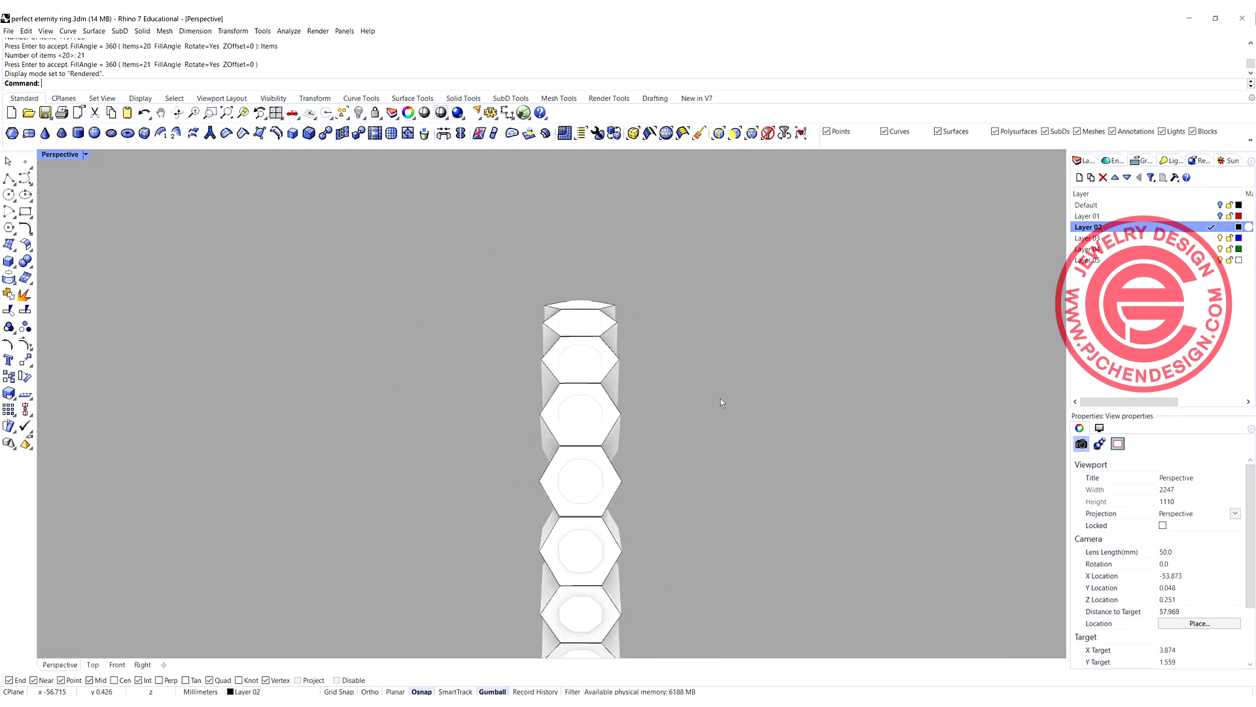
{"action": "key", "text": "Home"}
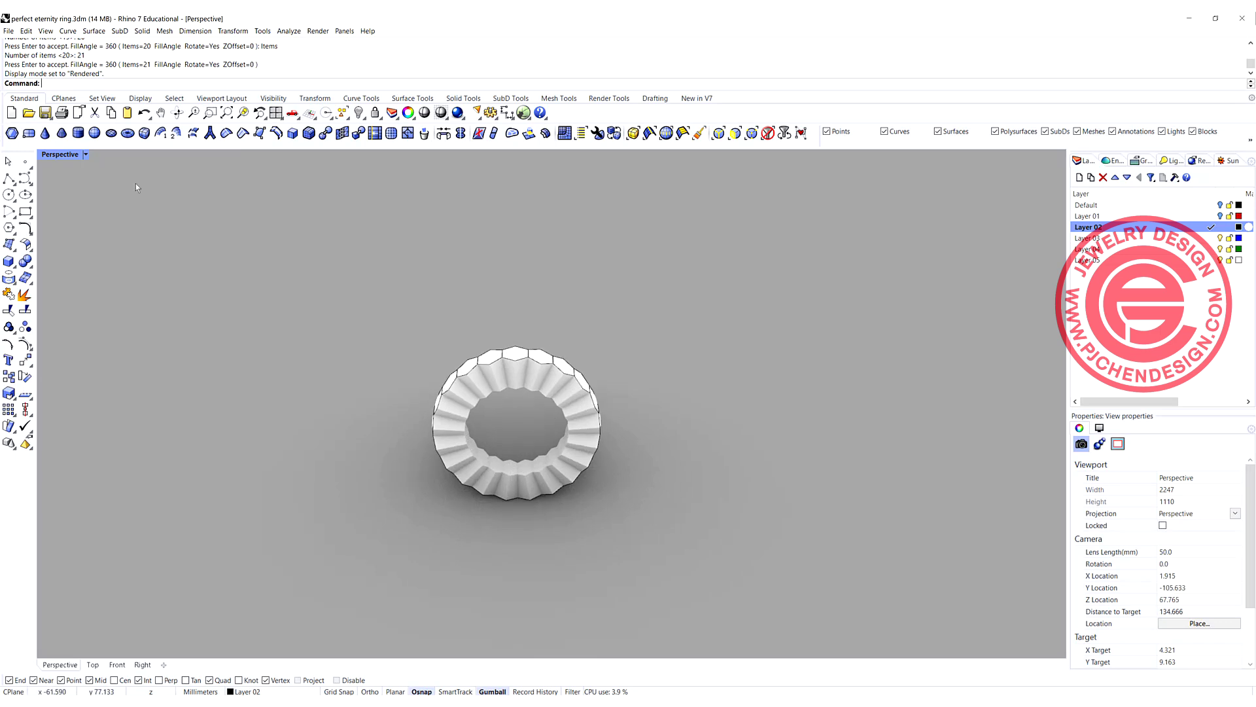
{"action": "scroll", "coordinate": [412, 386], "scroll_direction": "up", "scroll_amount": 2}
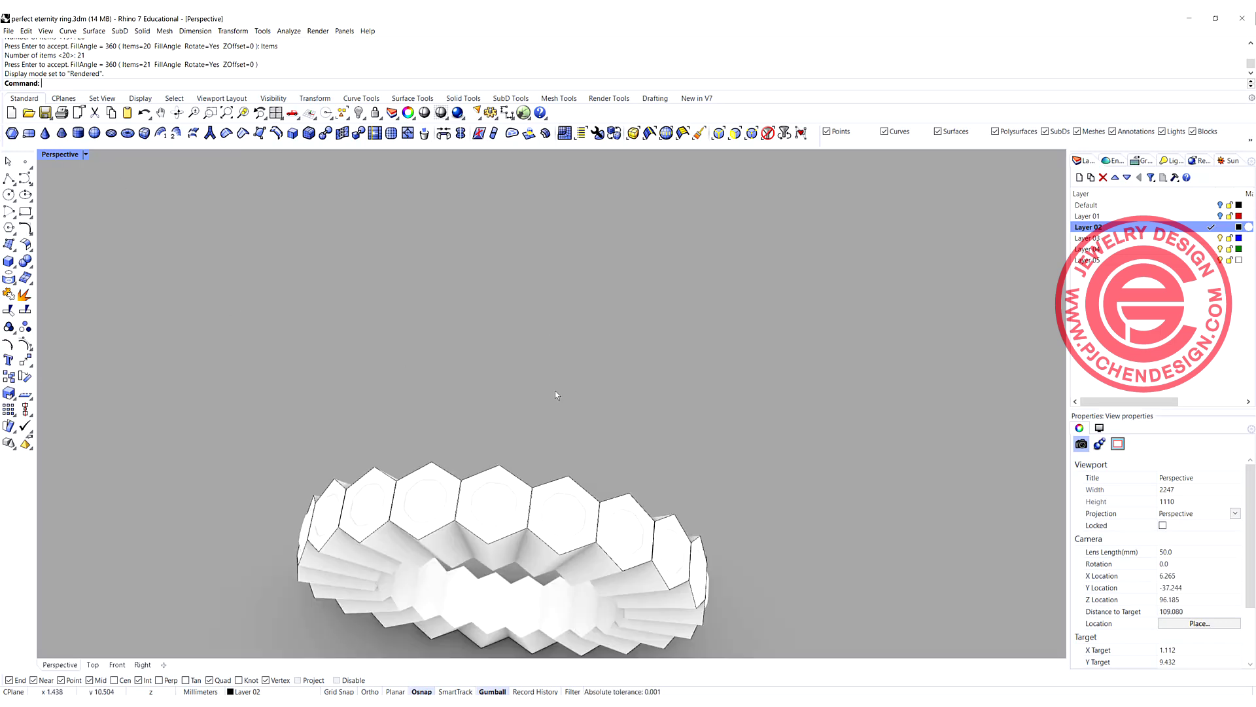
{"action": "right_click_drag", "start_coordinate": [526, 421], "coordinate": [514, 399]}
{"action": "scroll", "coordinate": [503, 390], "scroll_direction": "up", "scroll_amount": 5}
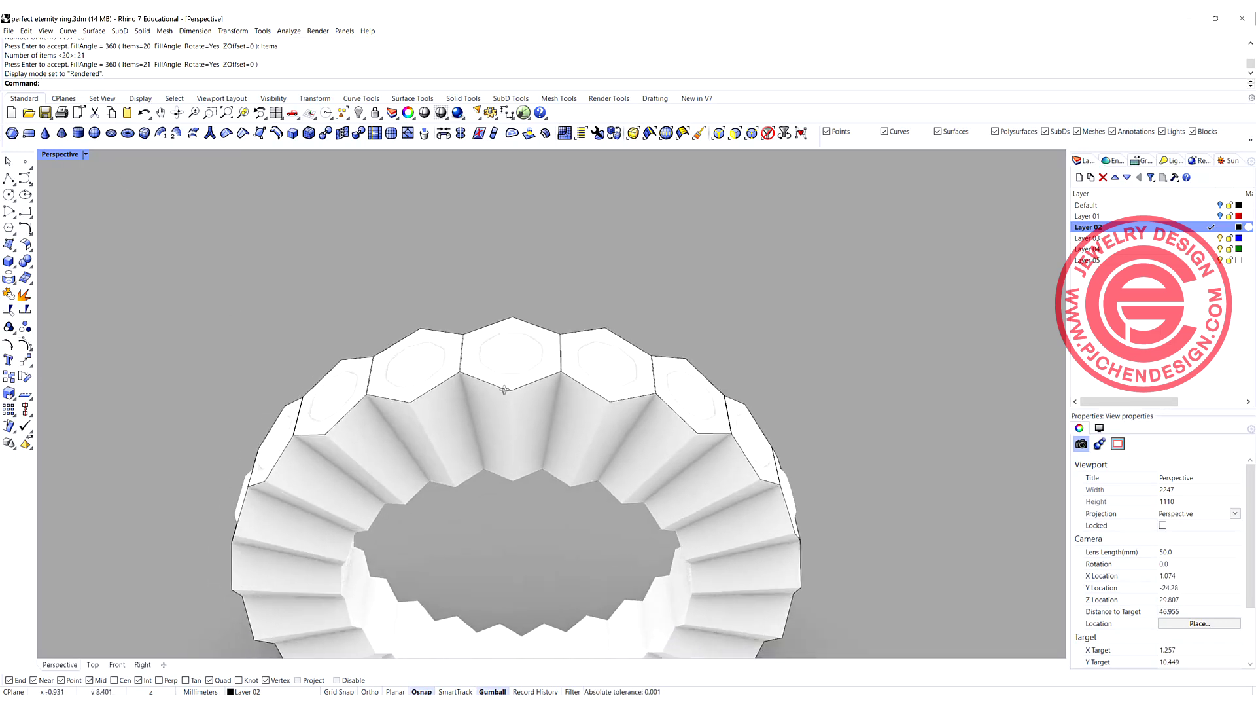
{"action": "double_click", "coordinate": [57, 155]}
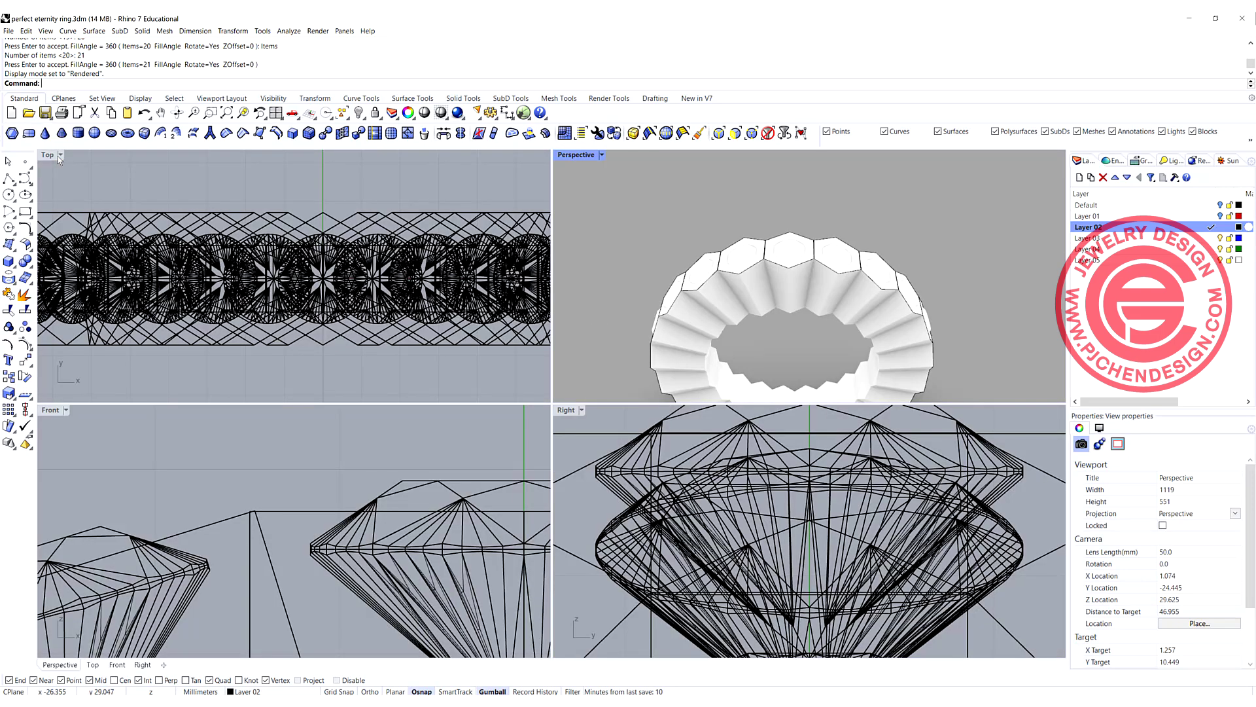
{"action": "scroll", "coordinate": [311, 543], "scroll_direction": "down", "scroll_amount": 6}
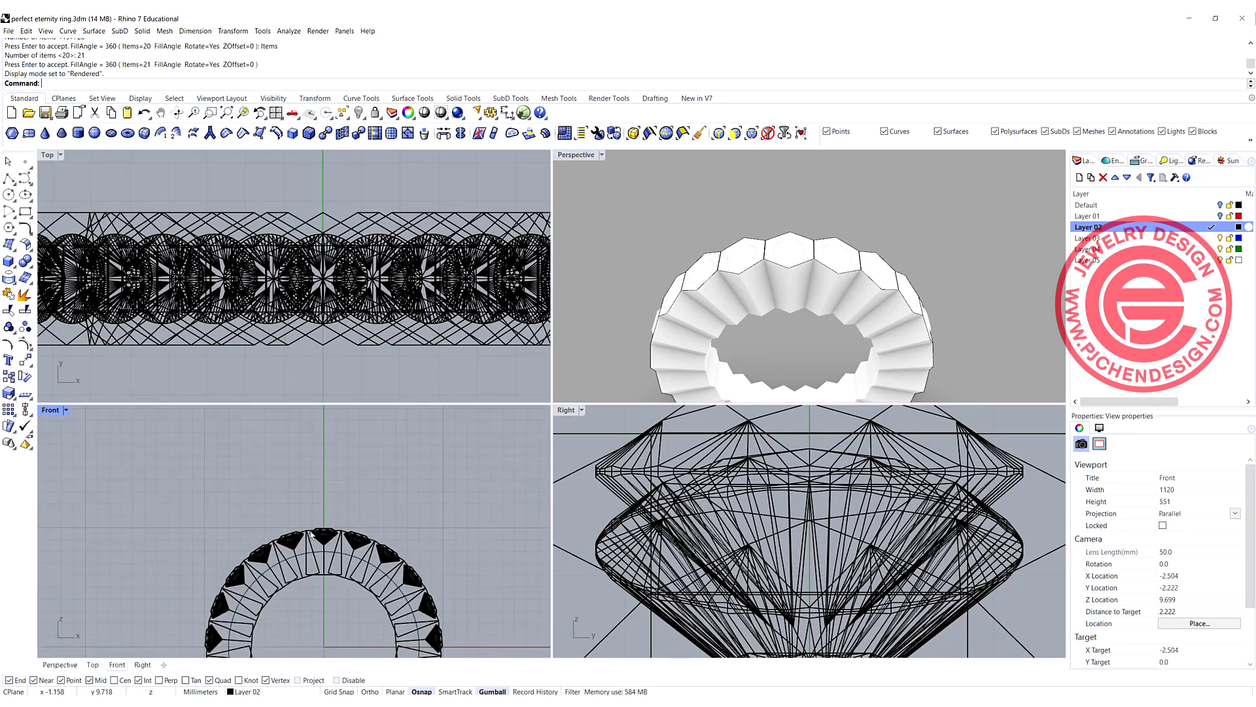
- Undo the polar array back to a single stone and maximize the Front view
{"action": "key", "text": "ctrl+z"}
{"action": "key", "text": "ctrl+z"}
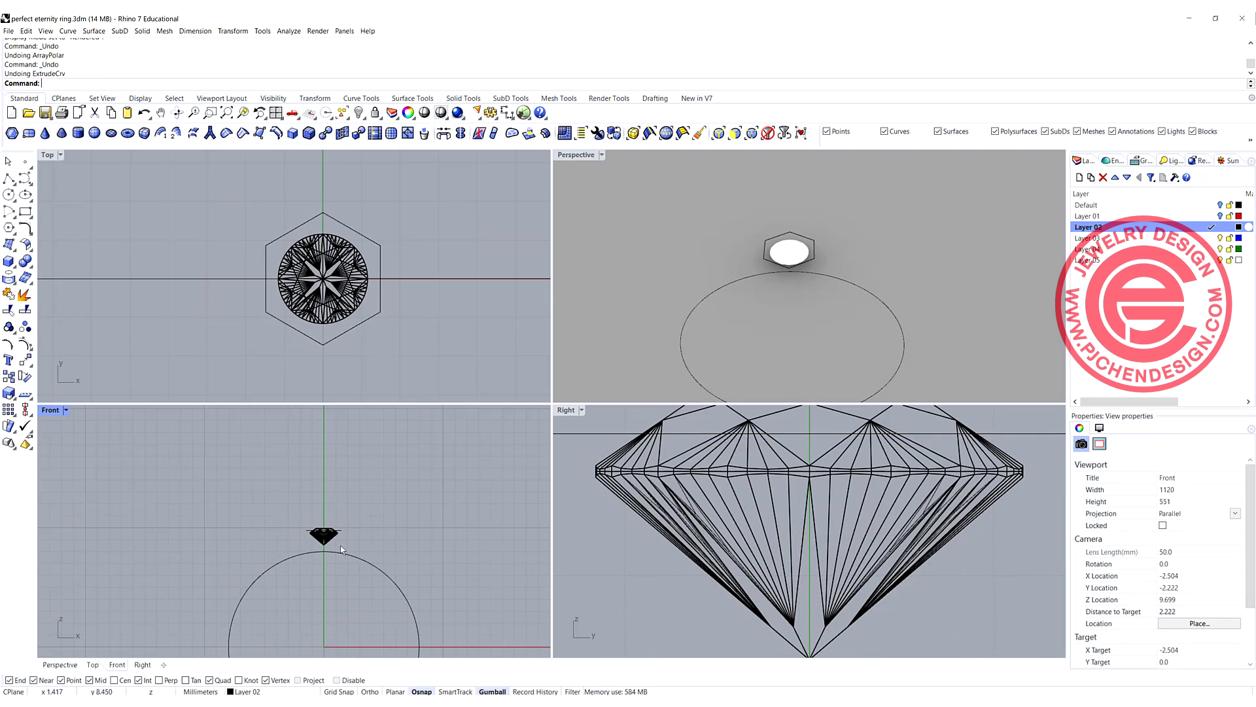
{"action": "scroll", "coordinate": [351, 536], "scroll_direction": "up", "scroll_amount": 4}
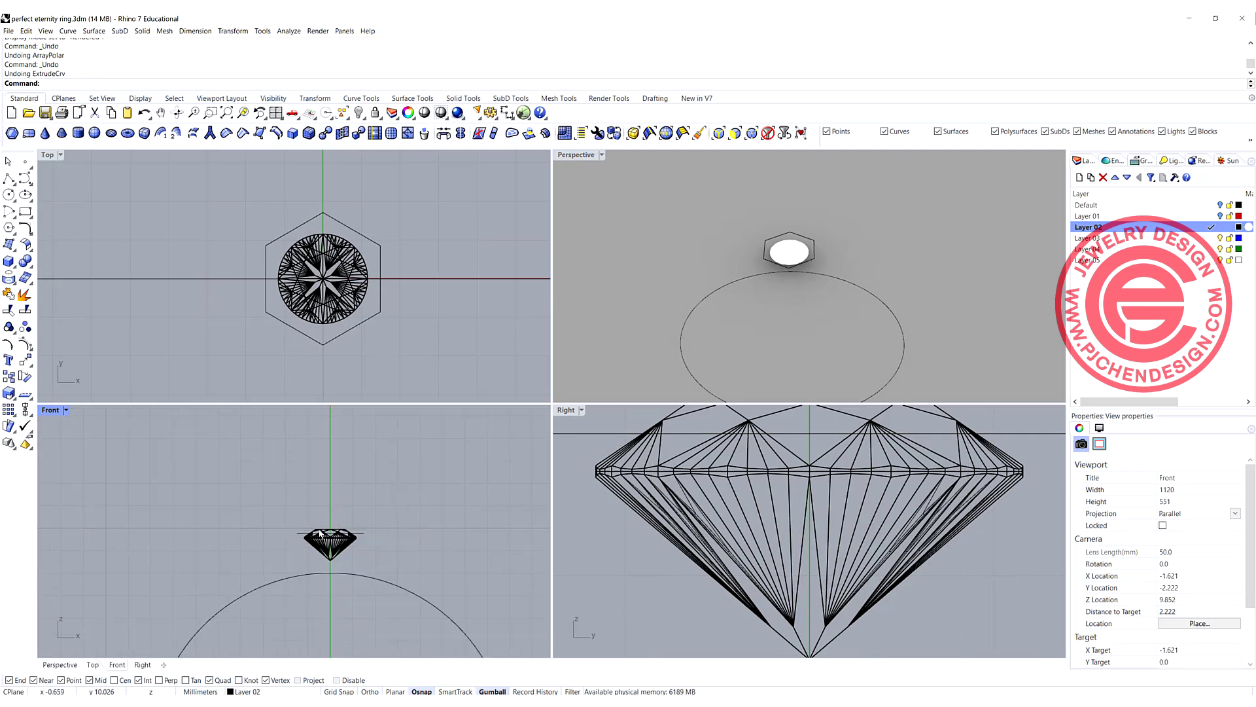
{"action": "double_click", "coordinate": [44, 412]}
{"action": "scroll", "coordinate": [386, 445], "scroll_direction": "down", "scroll_amount": 3}
{"action": "scroll", "coordinate": [523, 366], "scroll_direction": "up", "scroll_amount": 5}
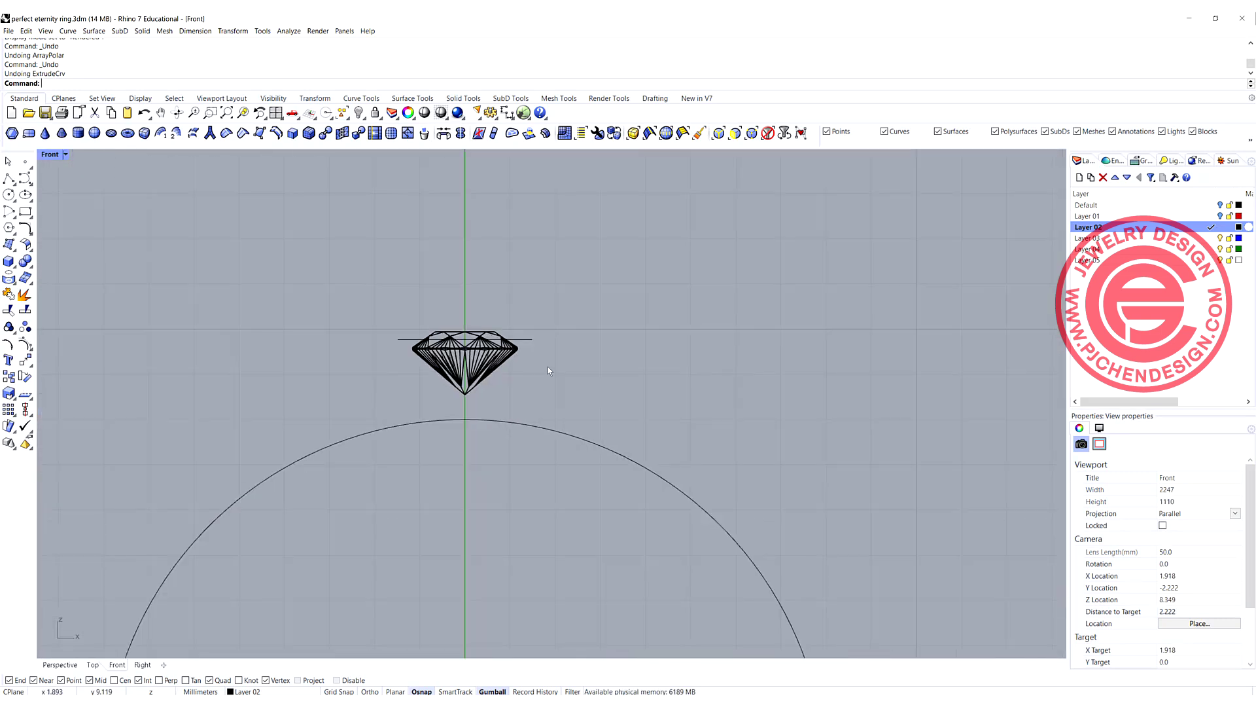
- Select the diamond stone and the ring circle in the Front view
{"action": "left_click", "coordinate": [511, 354]}
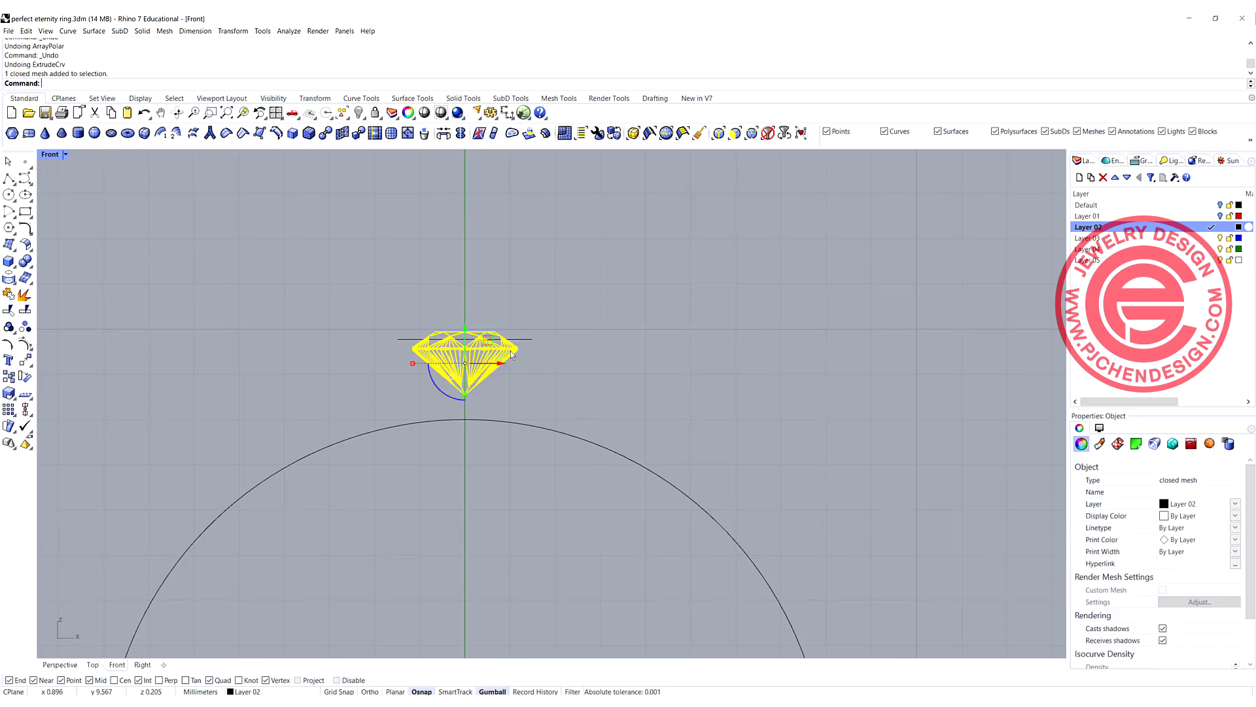
{"action": "scroll", "coordinate": [469, 395], "scroll_direction": "up", "scroll_amount": 5}
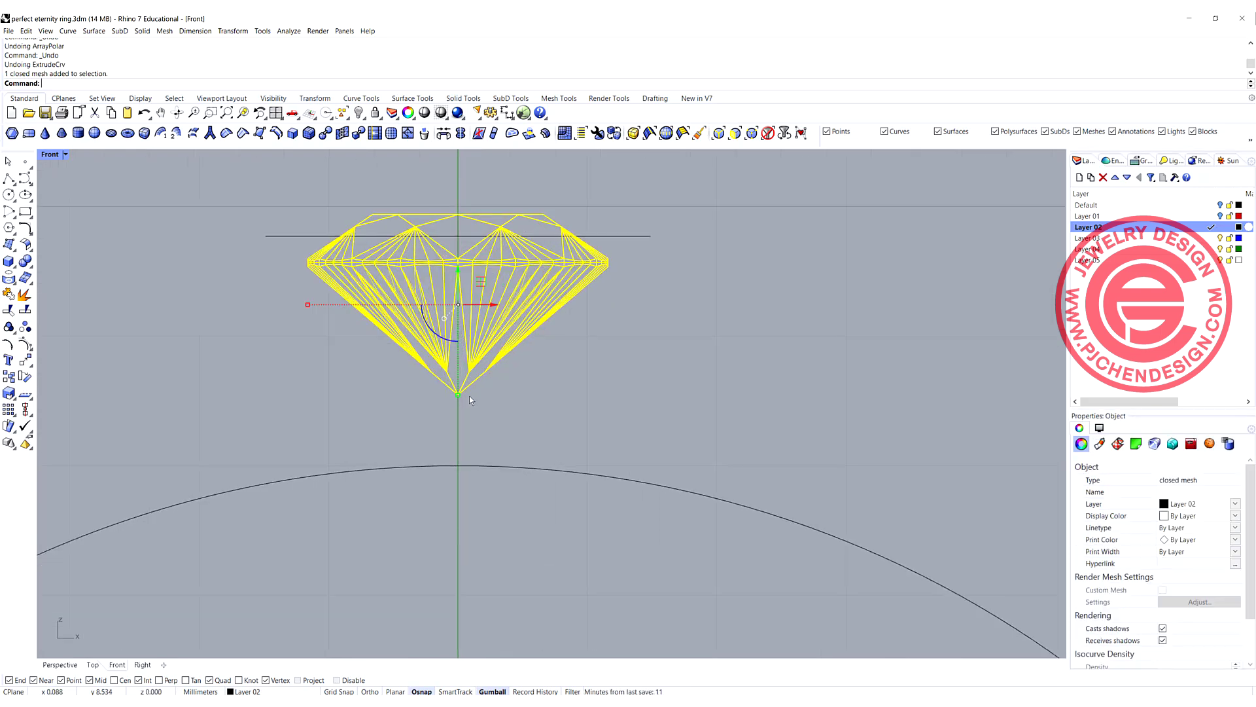
{"action": "left_click", "coordinate": [471, 393]}
{"action": "left_click", "coordinate": [459, 395]}
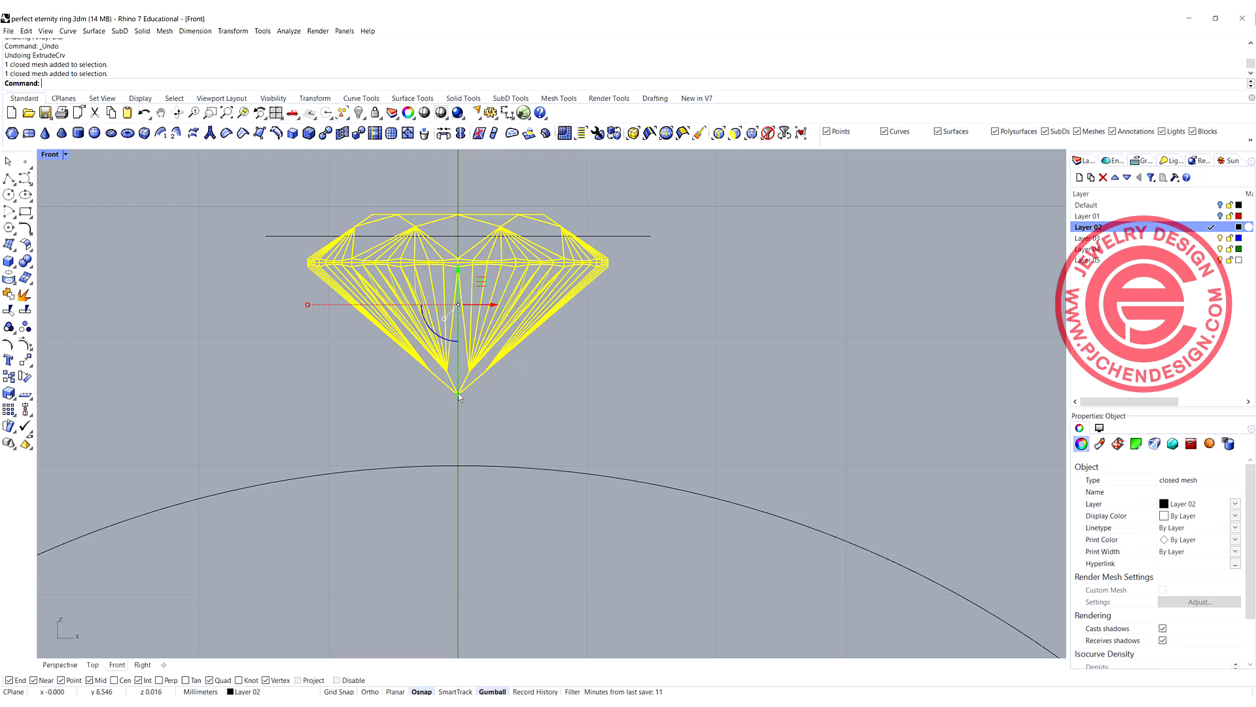
{"action": "left_click", "coordinate": [458, 400]}
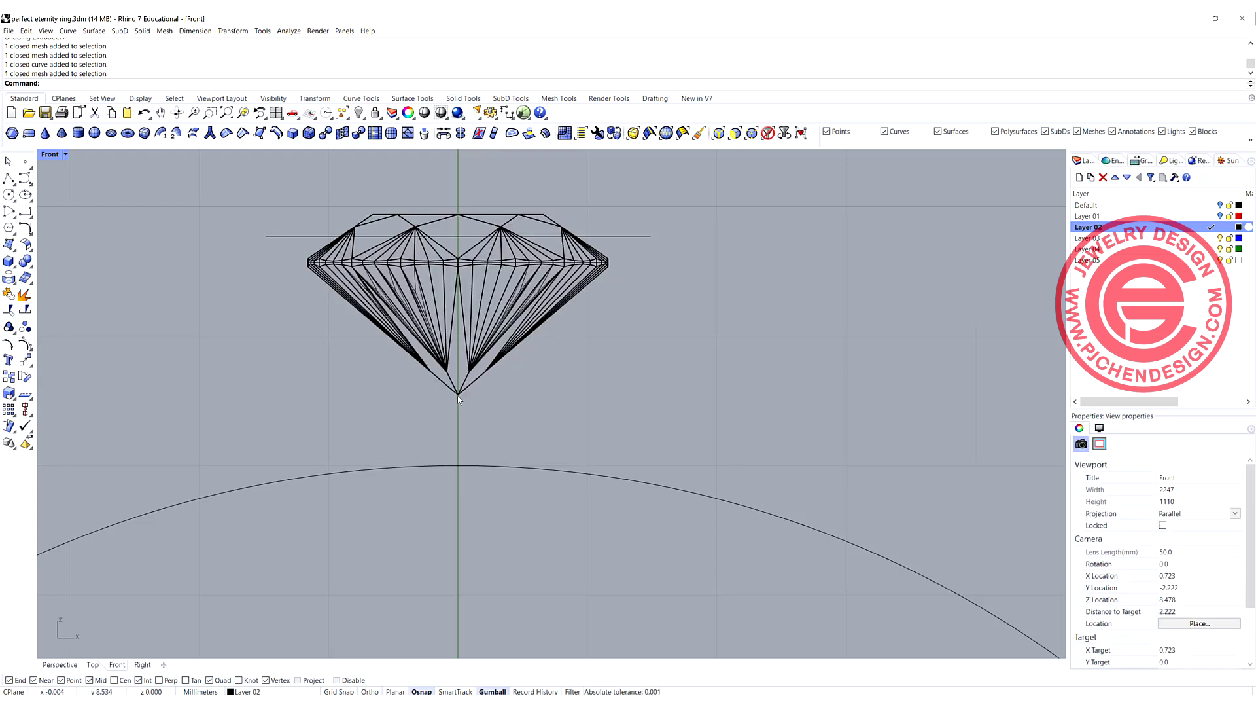
{"action": "left_click", "coordinate": [458, 395]}
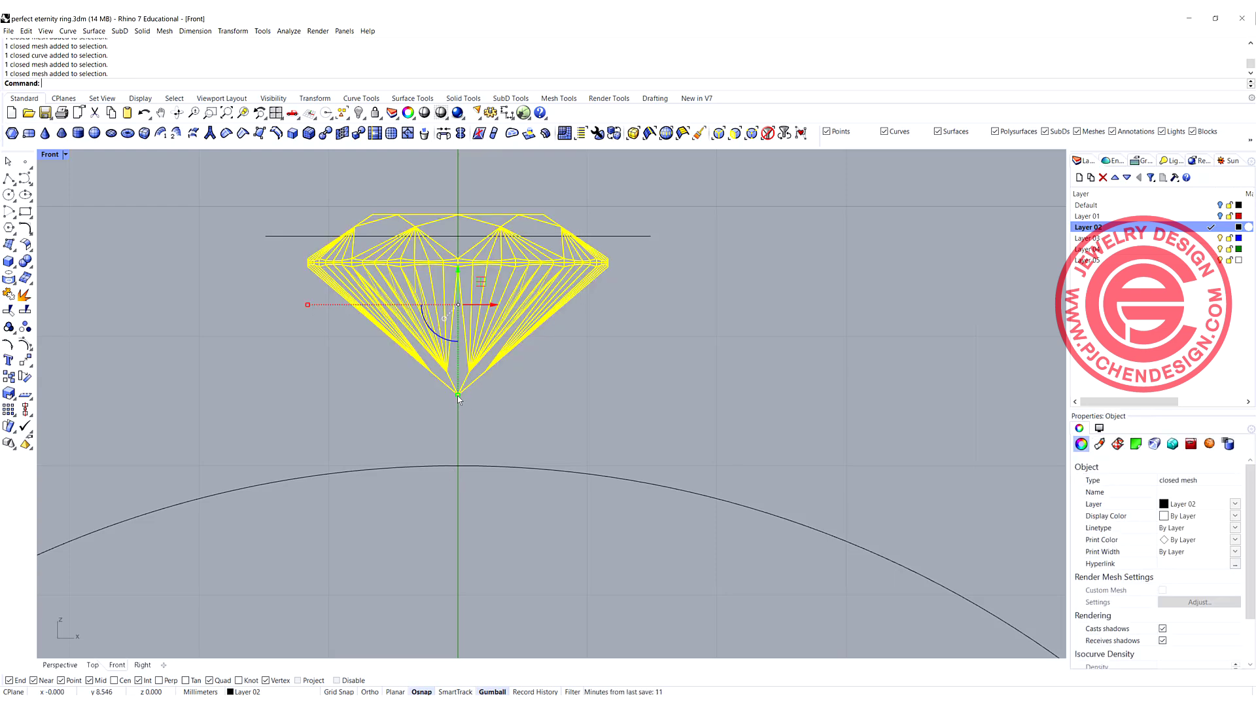
{"action": "left_click", "coordinate": [458, 466]}
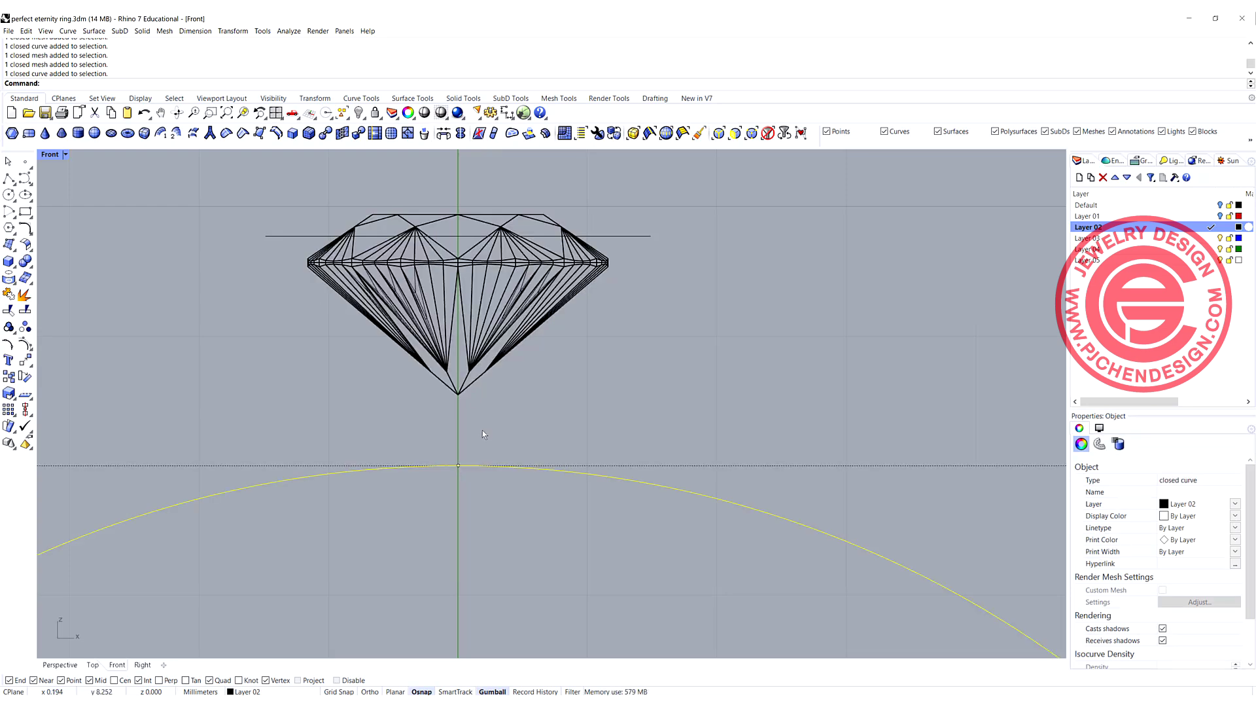
{"action": "scroll", "coordinate": [481, 430], "scroll_direction": "down", "scroll_amount": 5}
- Move the diamond slightly toward the ring with the Gumball and clear the selection
{"action": "left_click", "coordinate": [465, 340]}
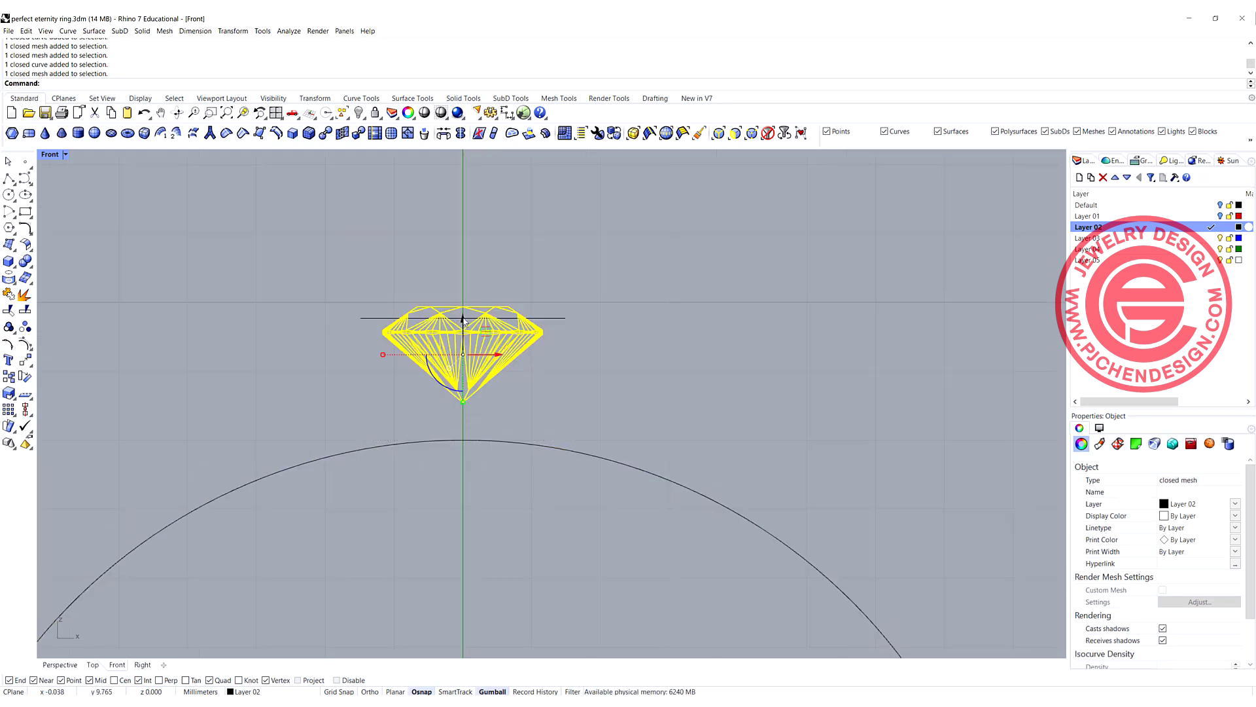
{"action": "mouse_move", "coordinate": [465, 340]}
{"action": "left_mouse_down"}
{"action": "mouse_move", "coordinate": [463, 353]}
{"action": "mouse_move", "coordinate": [467, 323]}
{"action": "left_mouse_up"}
{"action": "left_click", "coordinate": [586, 403]}
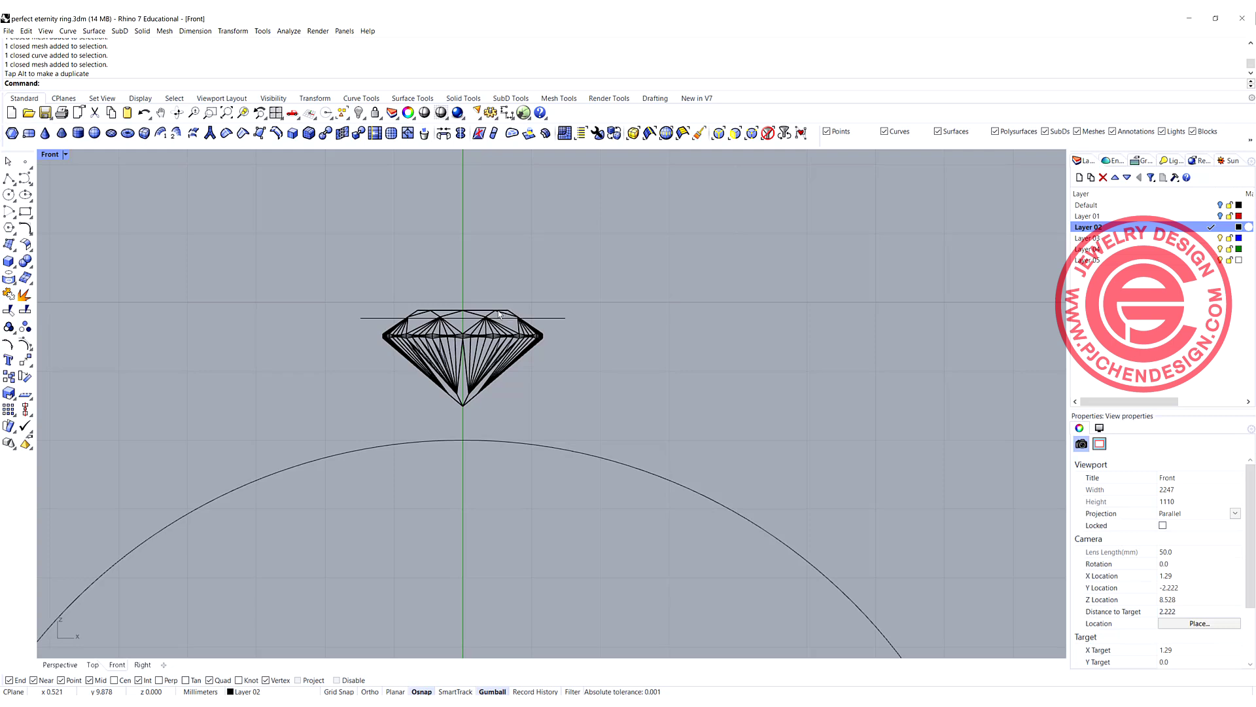
{"action": "scroll", "coordinate": [497, 312], "scroll_direction": "down", "scroll_amount": 3}
{"action": "scroll", "coordinate": [477, 340], "scroll_direction": "up", "scroll_amount": 2}
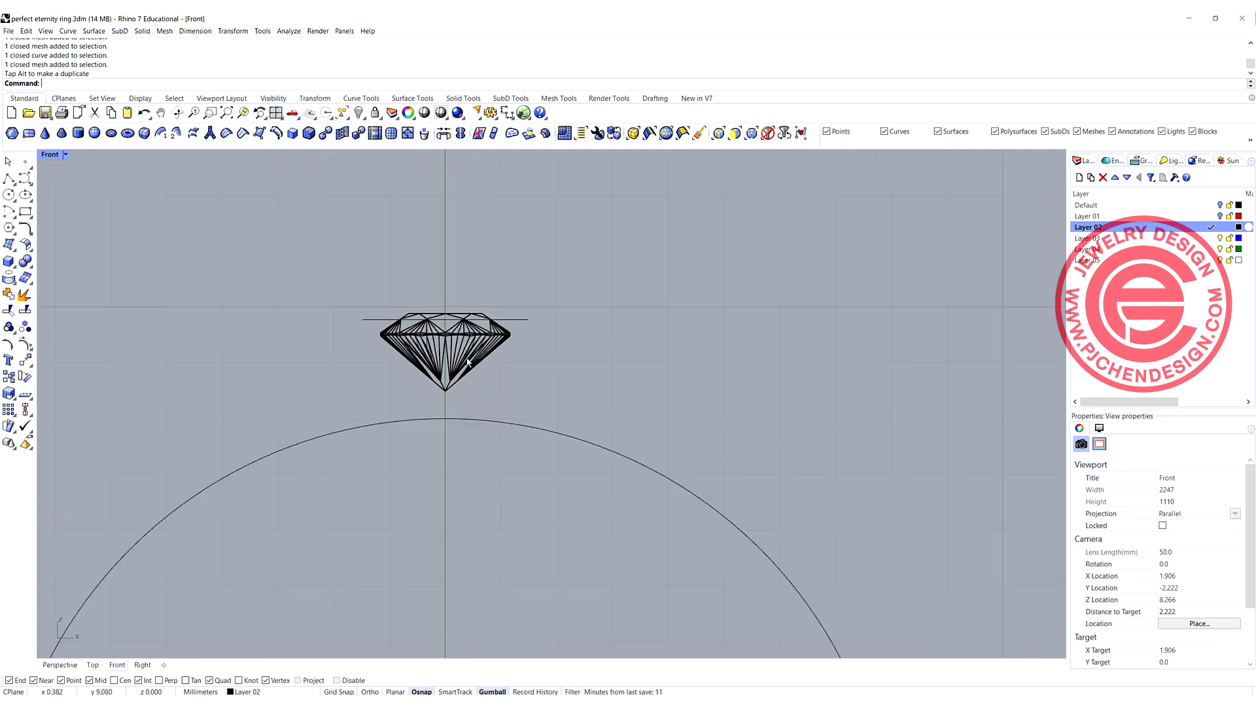
{"action": "scroll", "coordinate": [443, 350], "scroll_direction": "down", "scroll_amount": 2}
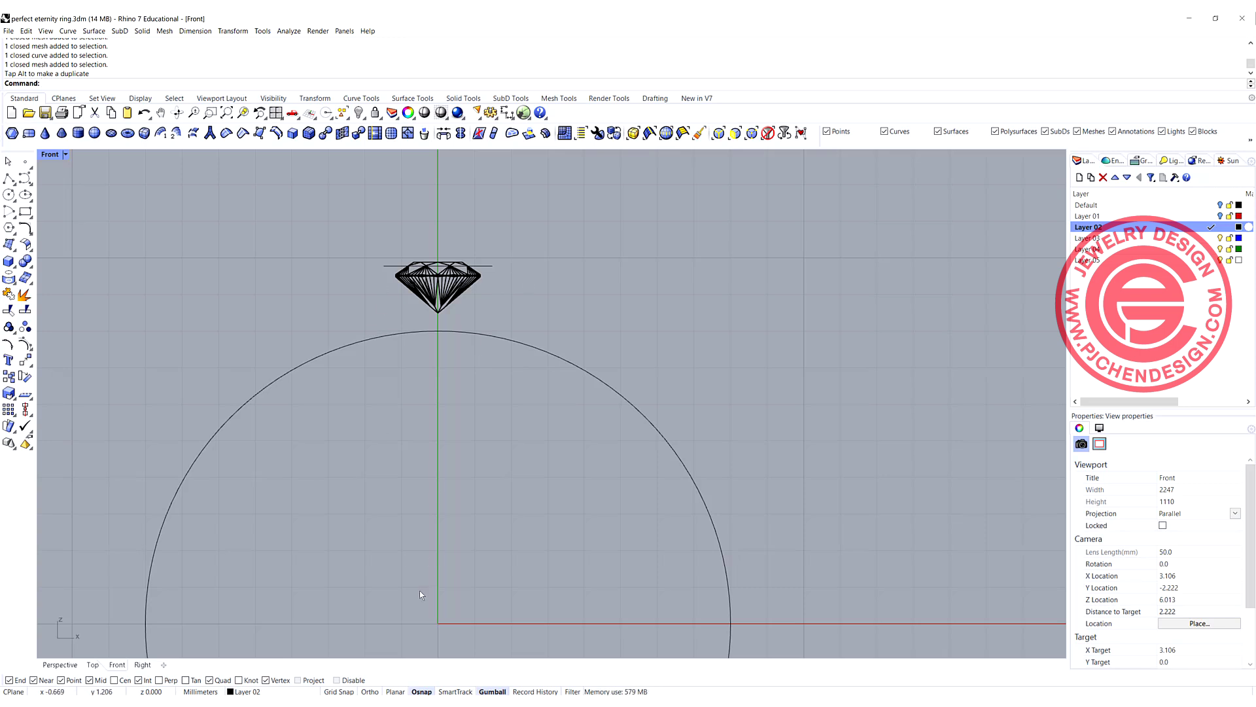
- Place a point at the origin and extrude the girdle curve to it as a cone
{"action": "left_click", "coordinate": [24, 161]}
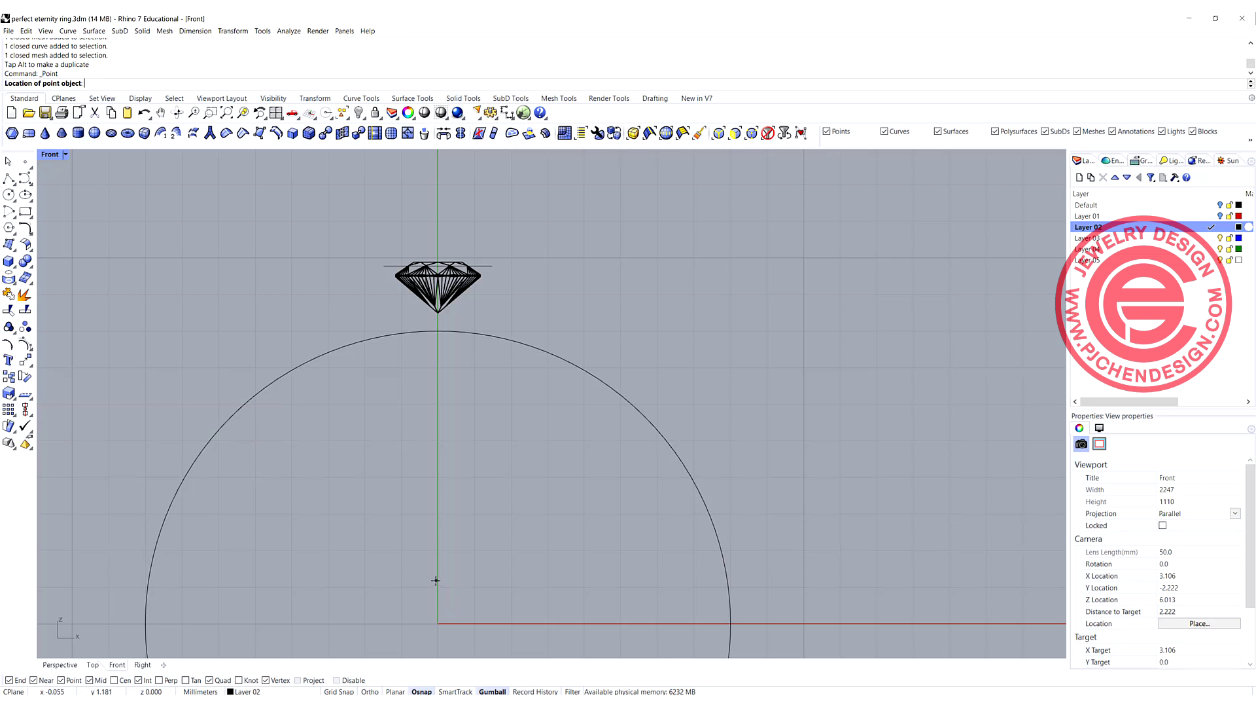
{"action": "key", "text": "Return"}
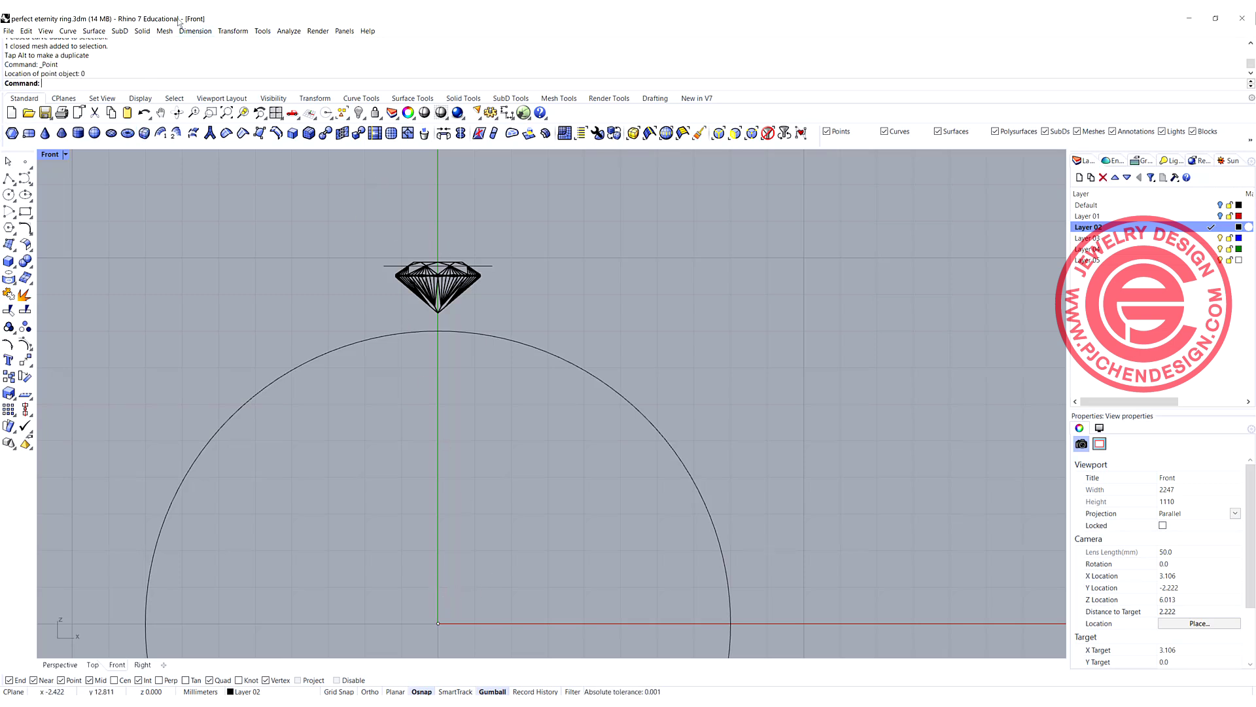
{"action": "left_click", "coordinate": [141, 31]}
{"action": "mouse_move", "coordinate": [206, 205]}
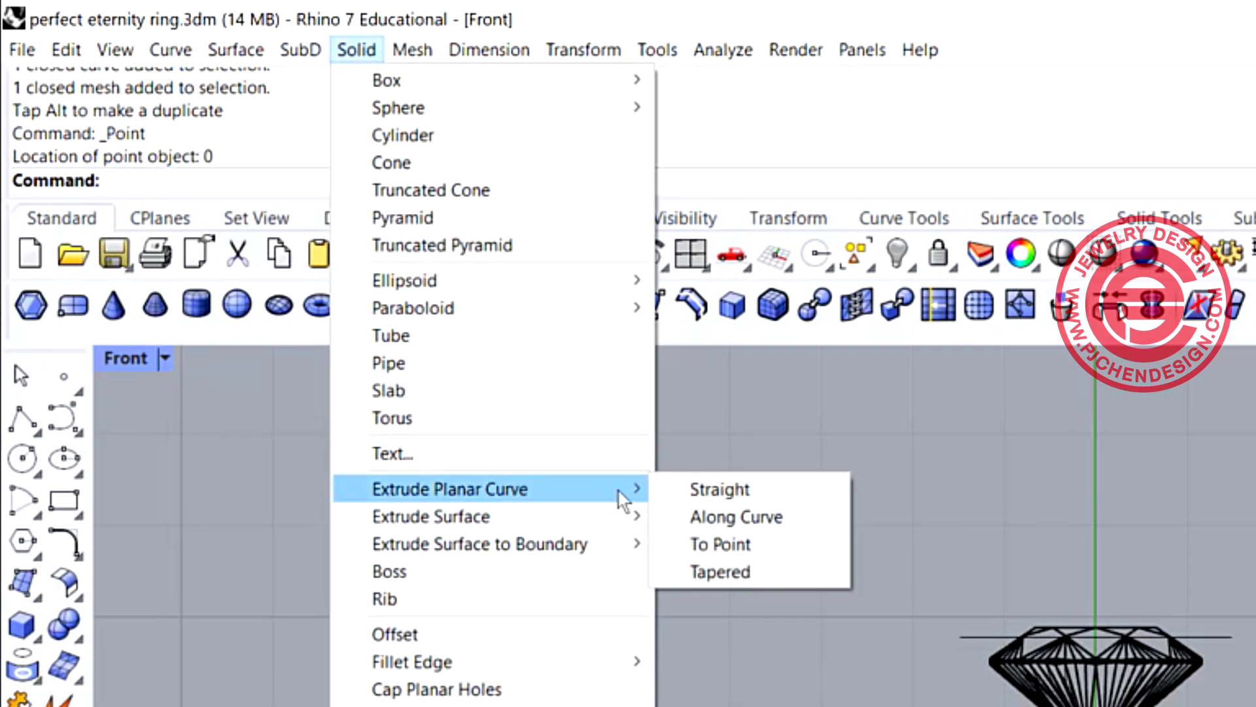
{"action": "left_click", "coordinate": [793, 553]}
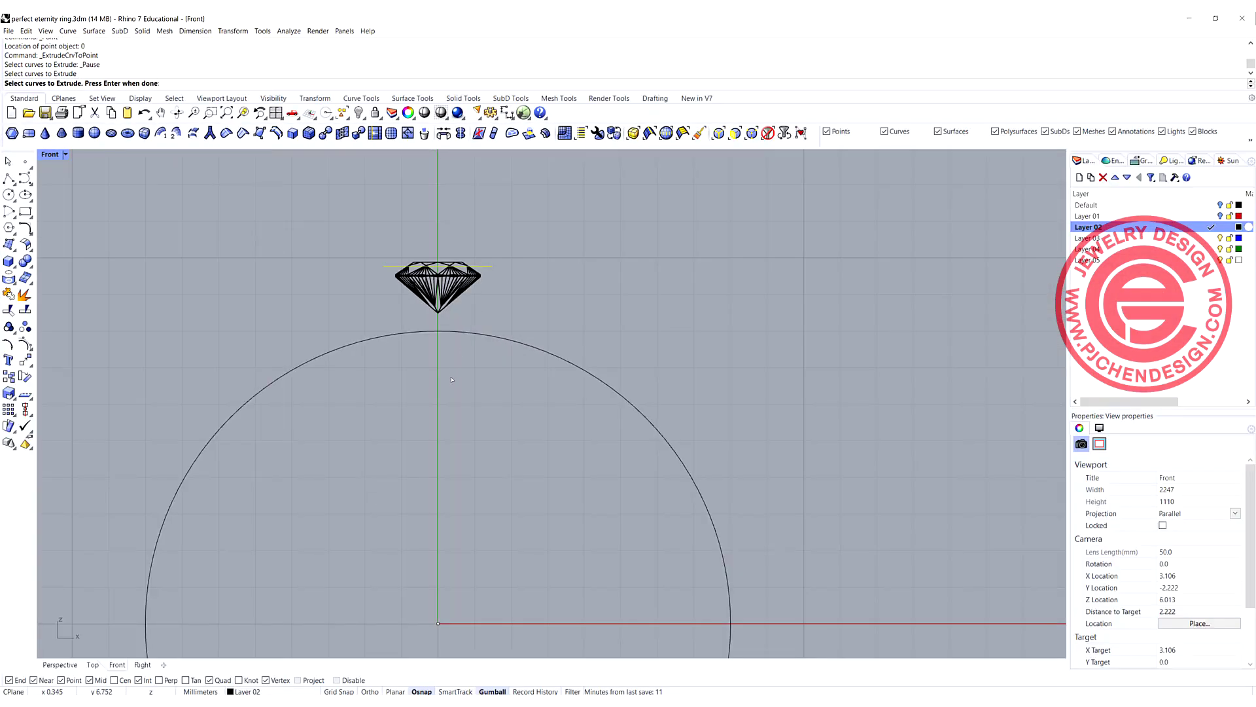
{"action": "key", "text": "Return"}
{"action": "left_click", "coordinate": [437, 623]}
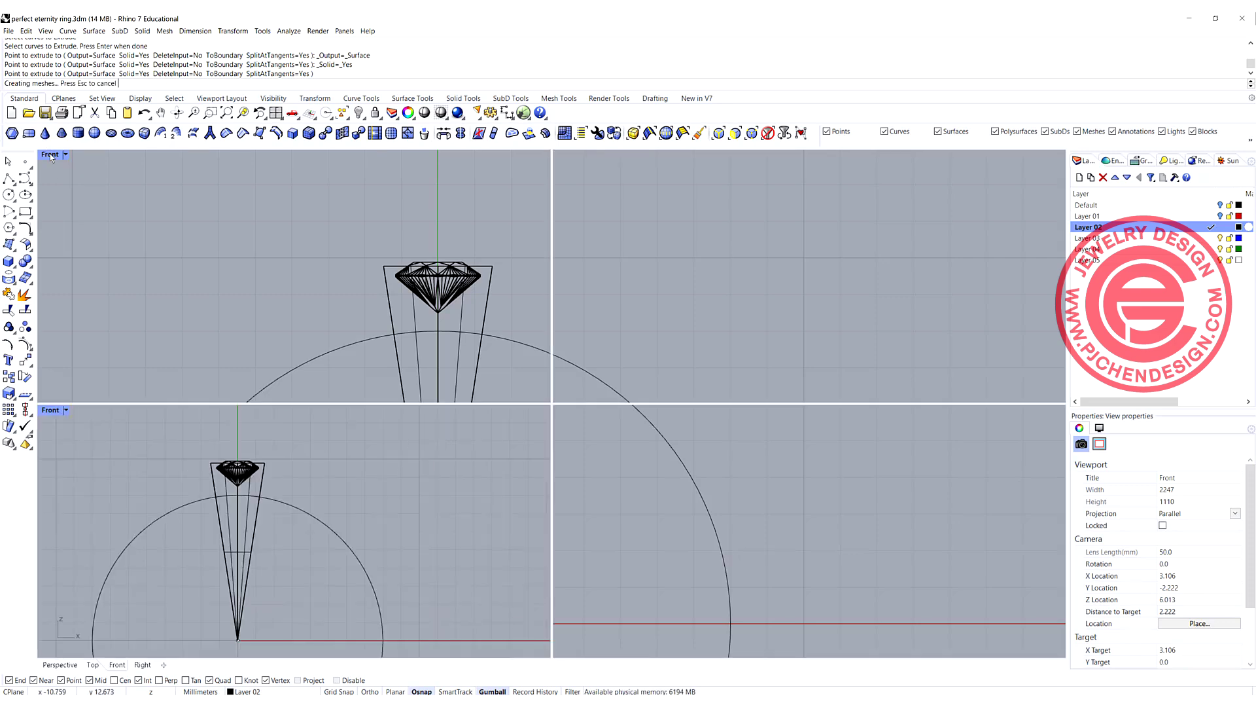
- Restore the four-viewport layout and zoom to check the cone cutter
{"action": "double_click", "coordinate": [49, 155]}
{"action": "scroll", "coordinate": [862, 265], "scroll_direction": "up", "scroll_amount": 5}
{"action": "scroll", "coordinate": [862, 265], "scroll_direction": "down", "scroll_amount": 5}
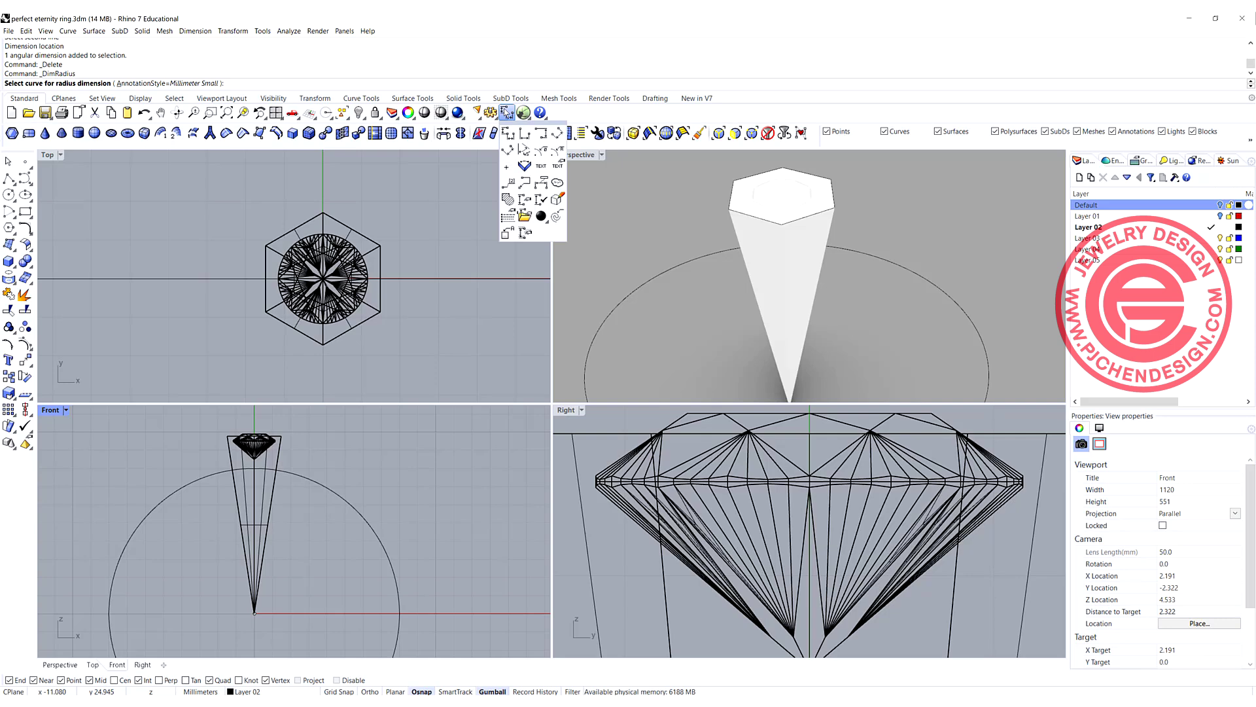
- Dimension the 17.3° angle between the cone cutter's two side edges
{"action": "key", "text": "Escape"}
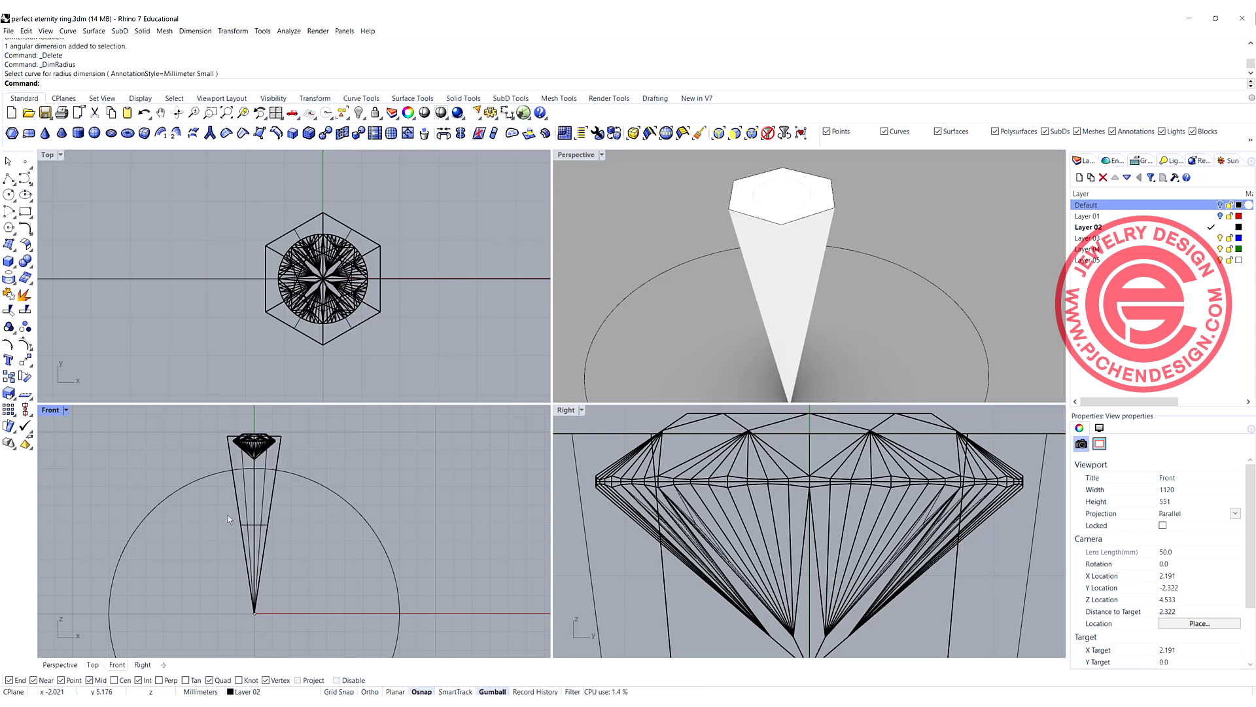
{"action": "left_click", "coordinate": [237, 515]}
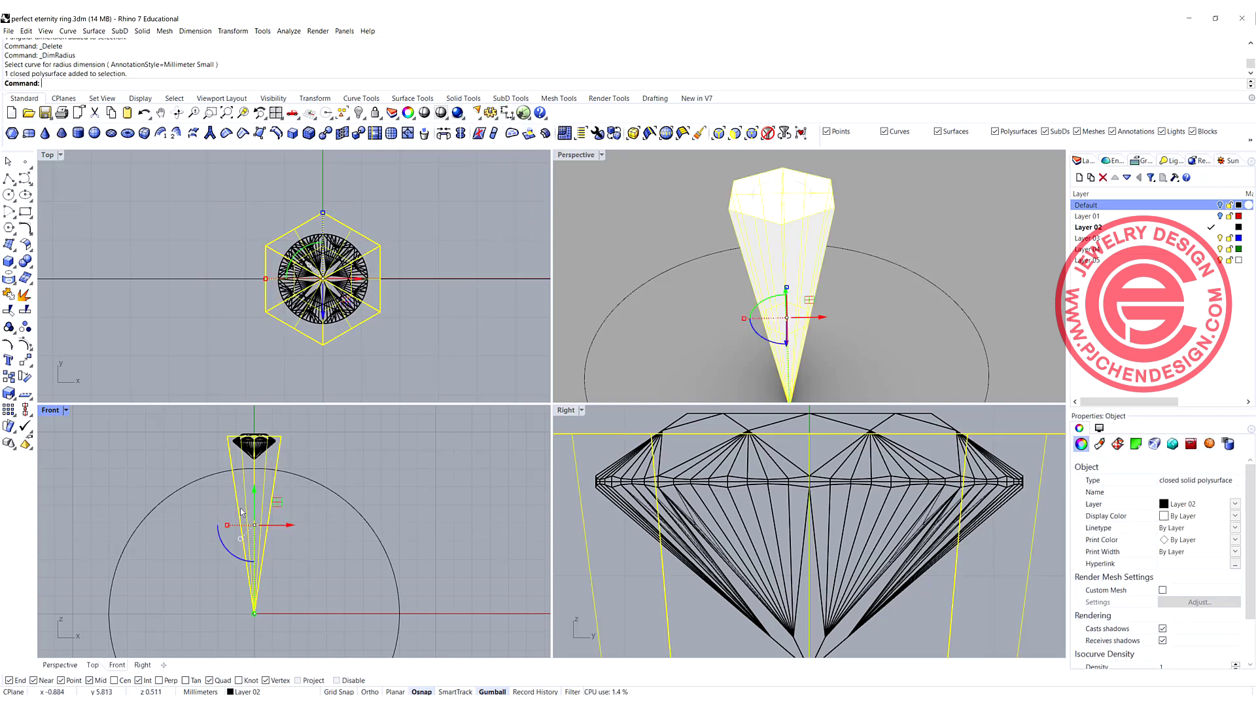
{"action": "left_click", "coordinate": [236, 509]}
{"action": "left_click", "coordinate": [263, 532]}
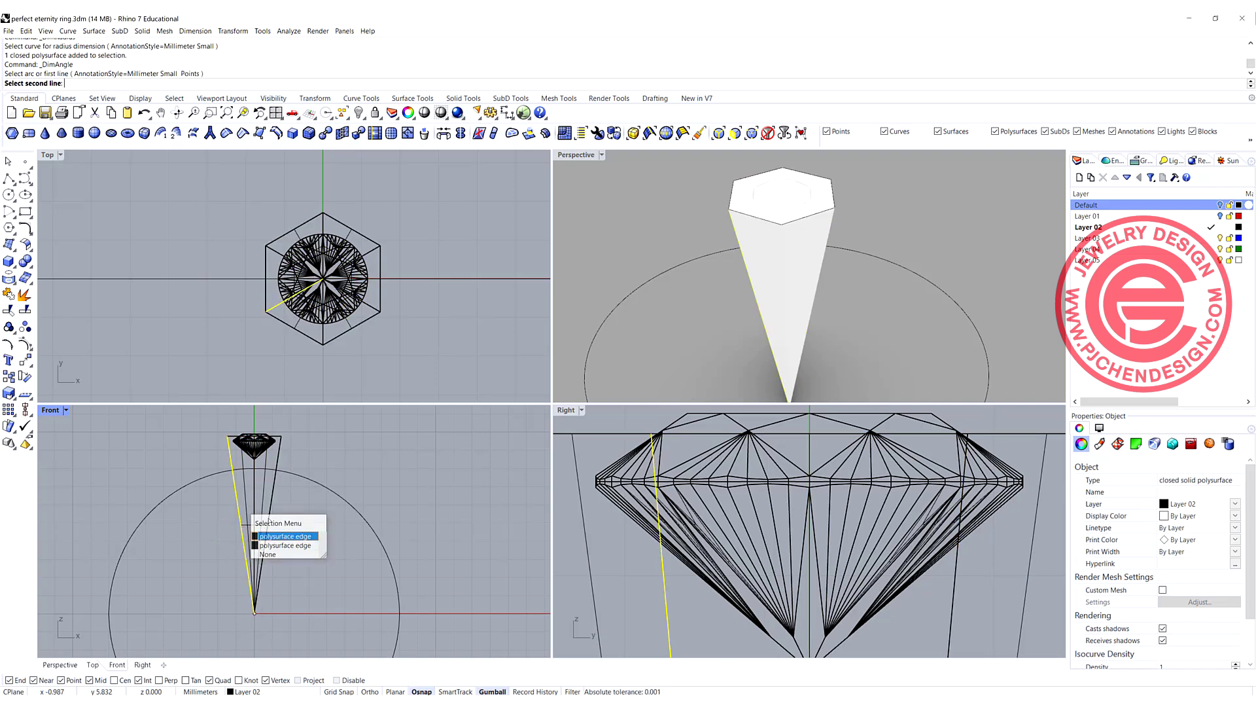
{"action": "left_click", "coordinate": [271, 507]}
{"action": "left_click", "coordinate": [296, 537]}
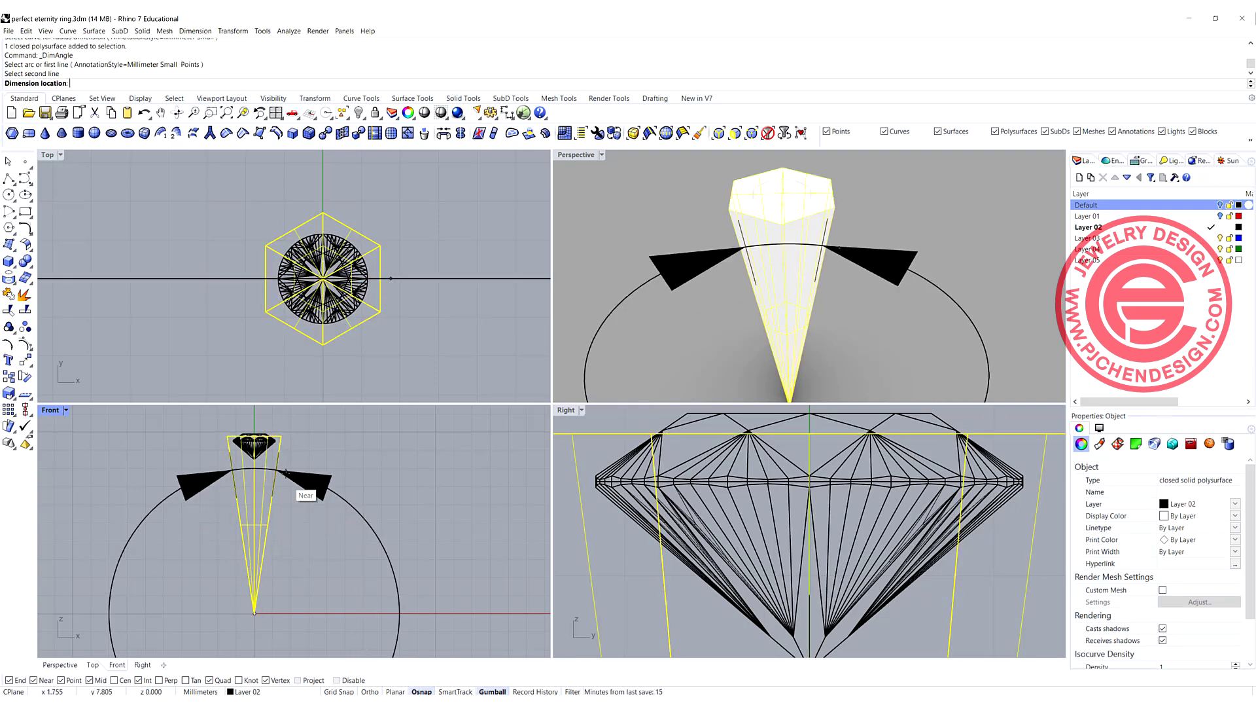
{"action": "scroll", "coordinate": [286, 469], "scroll_direction": "down", "scroll_amount": 5}
{"action": "left_click", "coordinate": [213, 465]}
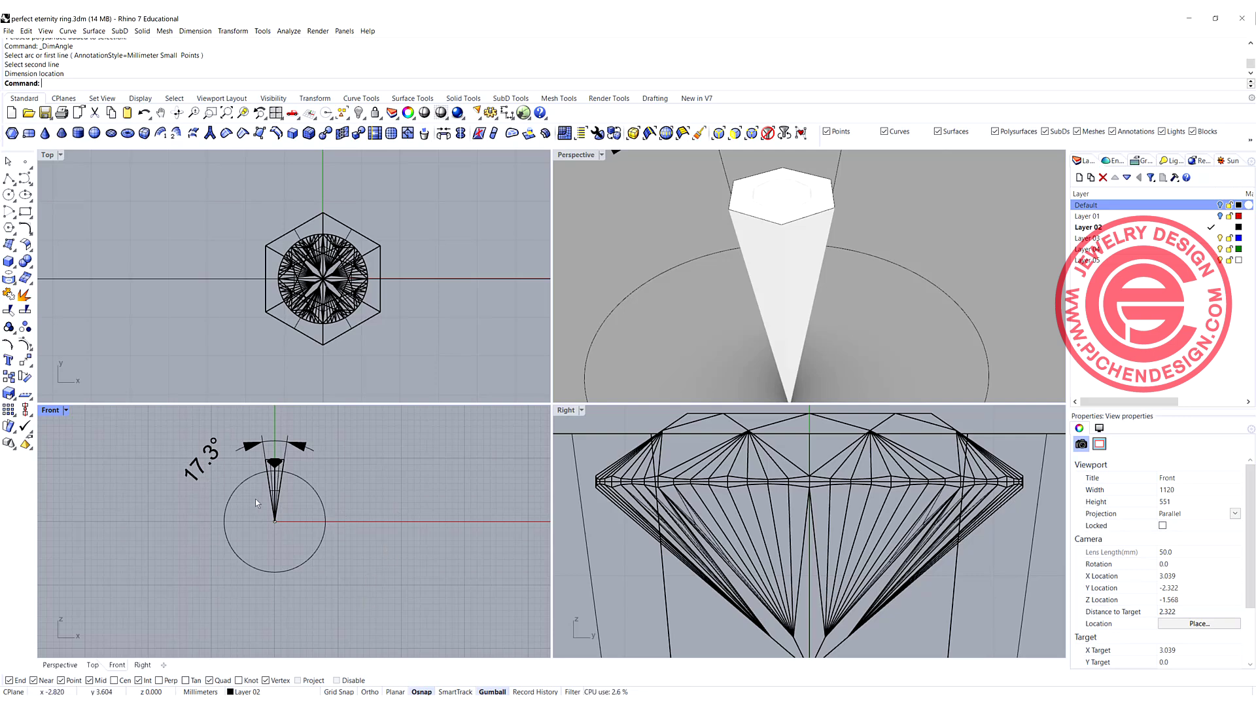
{"action": "scroll", "coordinate": [209, 461], "scroll_direction": "up", "scroll_amount": 4}
{"action": "left_click", "coordinate": [209, 460]}
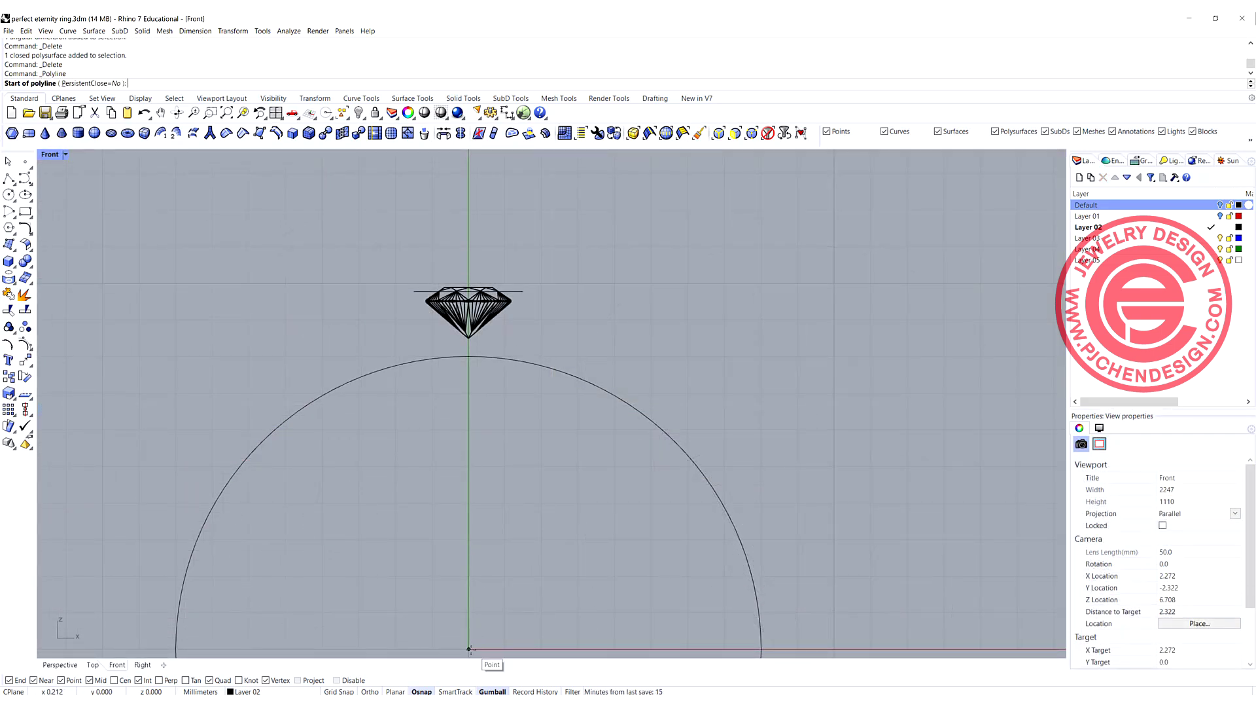
- Draw a vertical polyline from the ring centre straight up past the diamond
{"action": "left_click", "coordinate": [468, 649]}
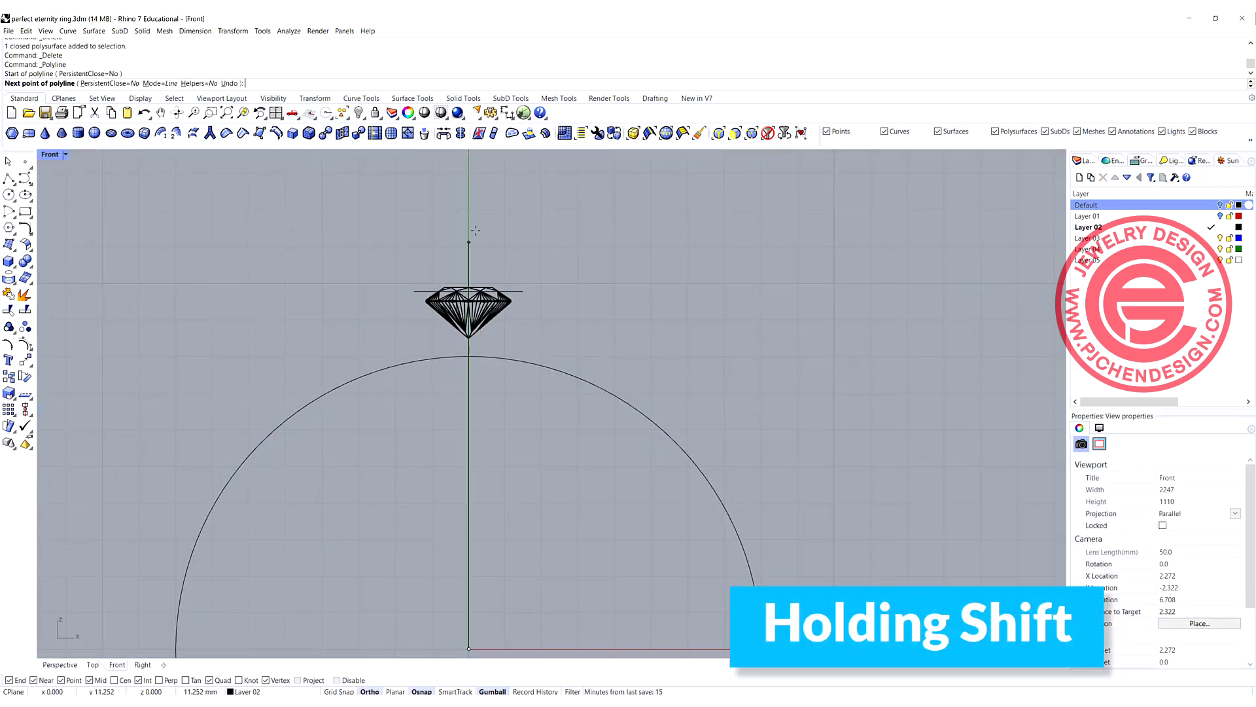
{"action": "left_click", "coordinate": [476, 214]}
{"action": "key", "text": "Return"}
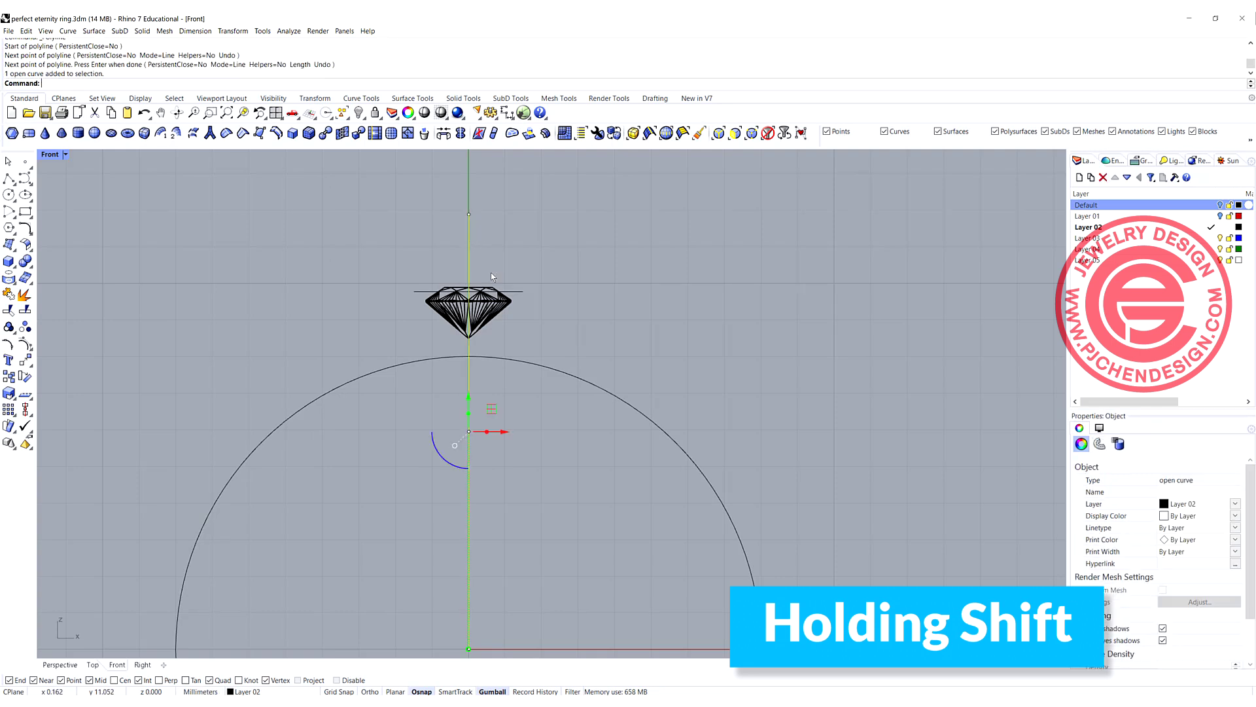
{"action": "scroll", "coordinate": [475, 341], "scroll_direction": "down", "scroll_amount": 2}
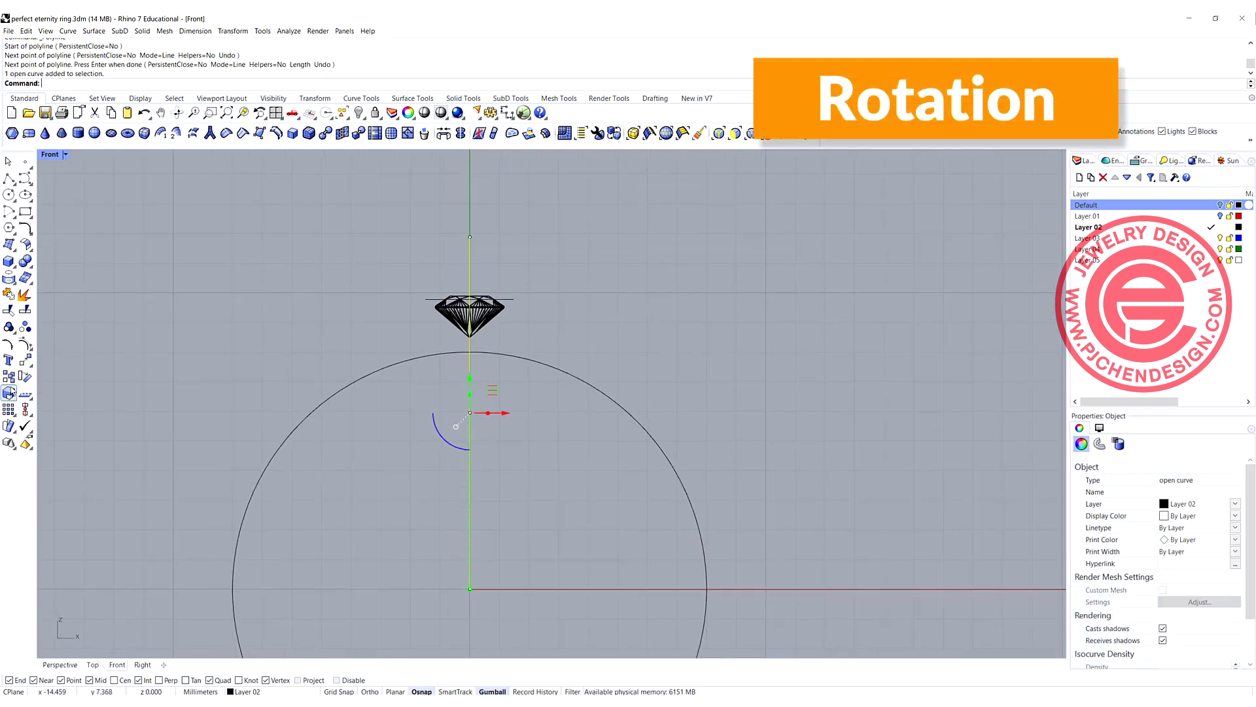
- Rotate the vertical guide line 9° about the ring centre
{"action": "left_click", "coordinate": [25, 376]}
{"action": "left_click", "coordinate": [470, 588]}
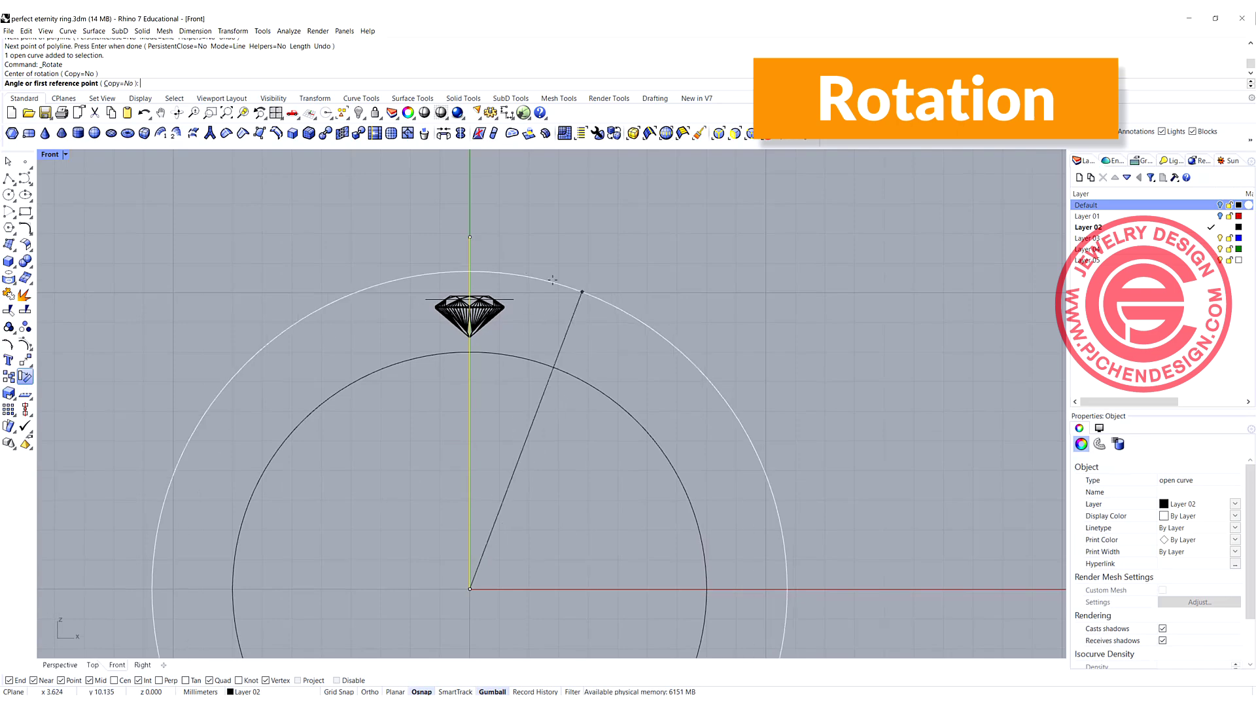
{"action": "left_click", "coordinate": [477, 238]}
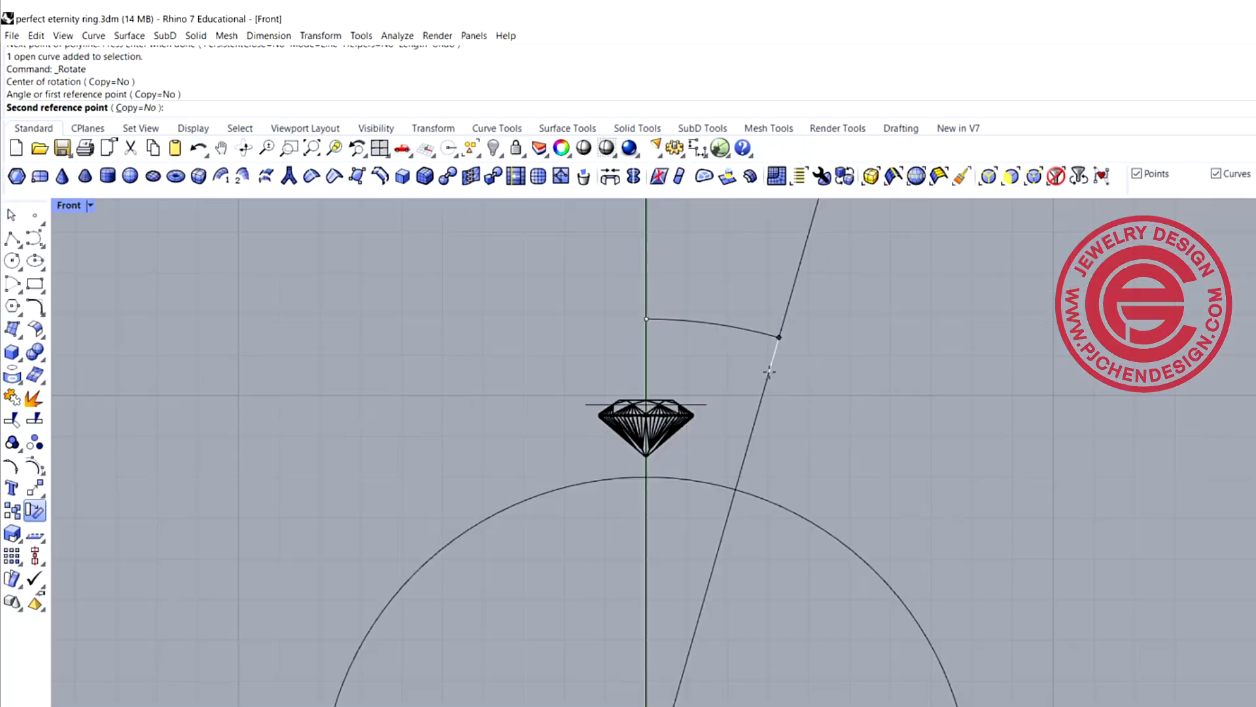
{"action": "type", "text": "9"}
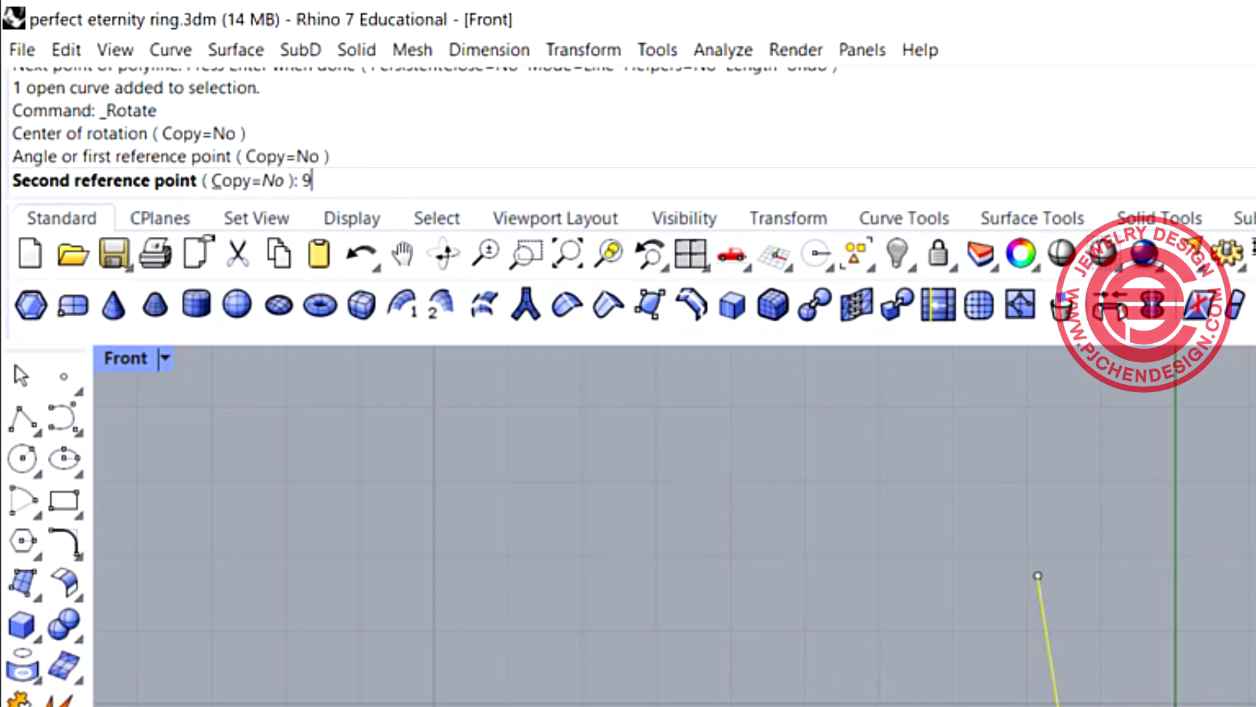
{"action": "key", "text": "Return"}
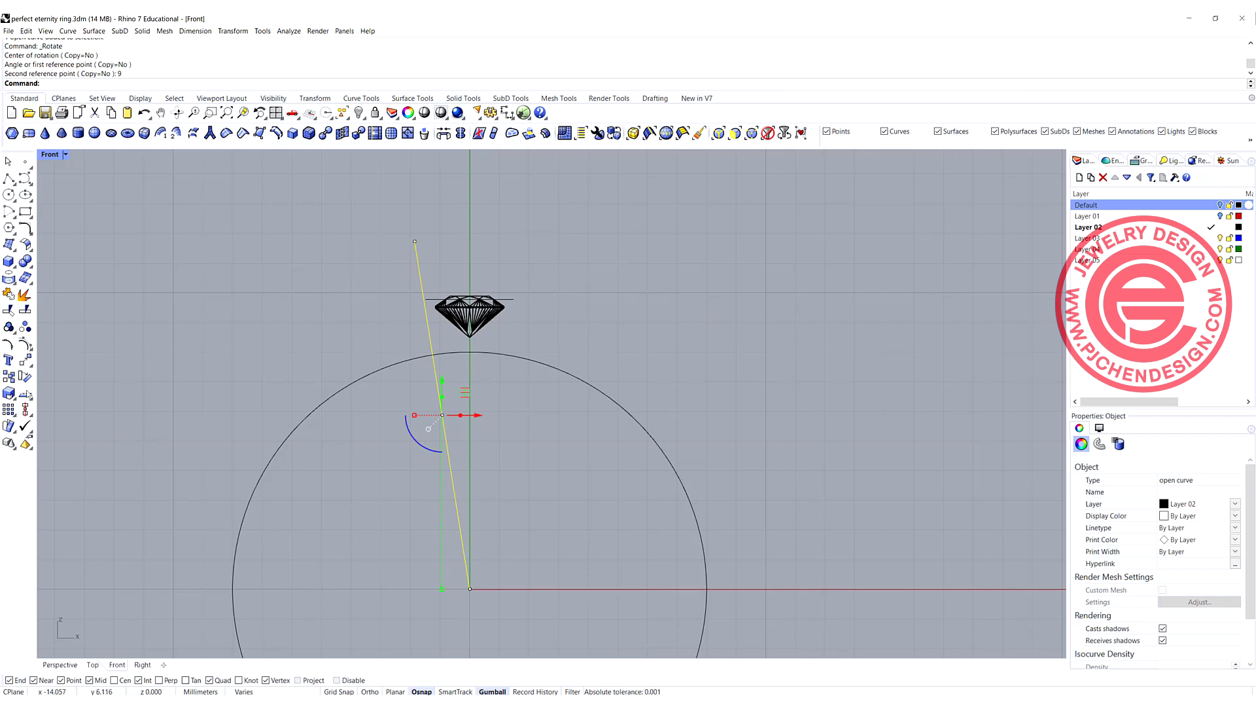
- Mirror the tilted line across the vertical axis through the origin
{"action": "left_click", "coordinate": [25, 359]}
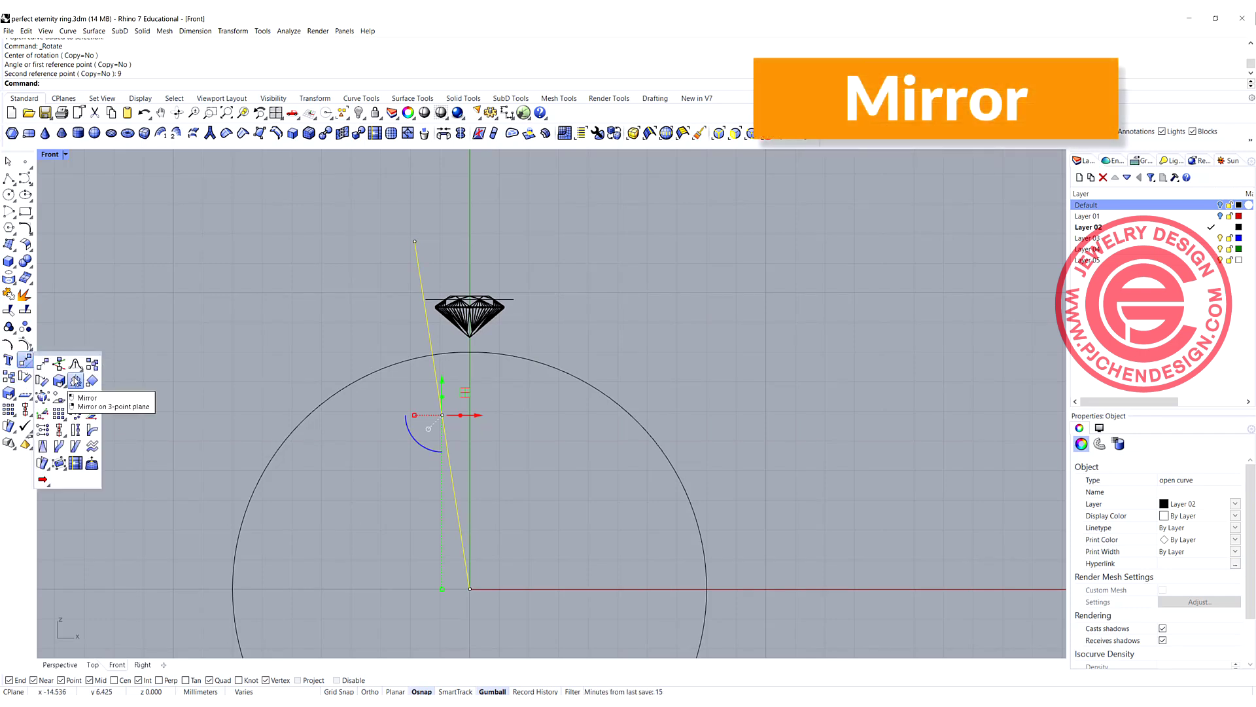
{"action": "left_click", "coordinate": [76, 380]}
{"action": "left_click", "coordinate": [470, 589]}
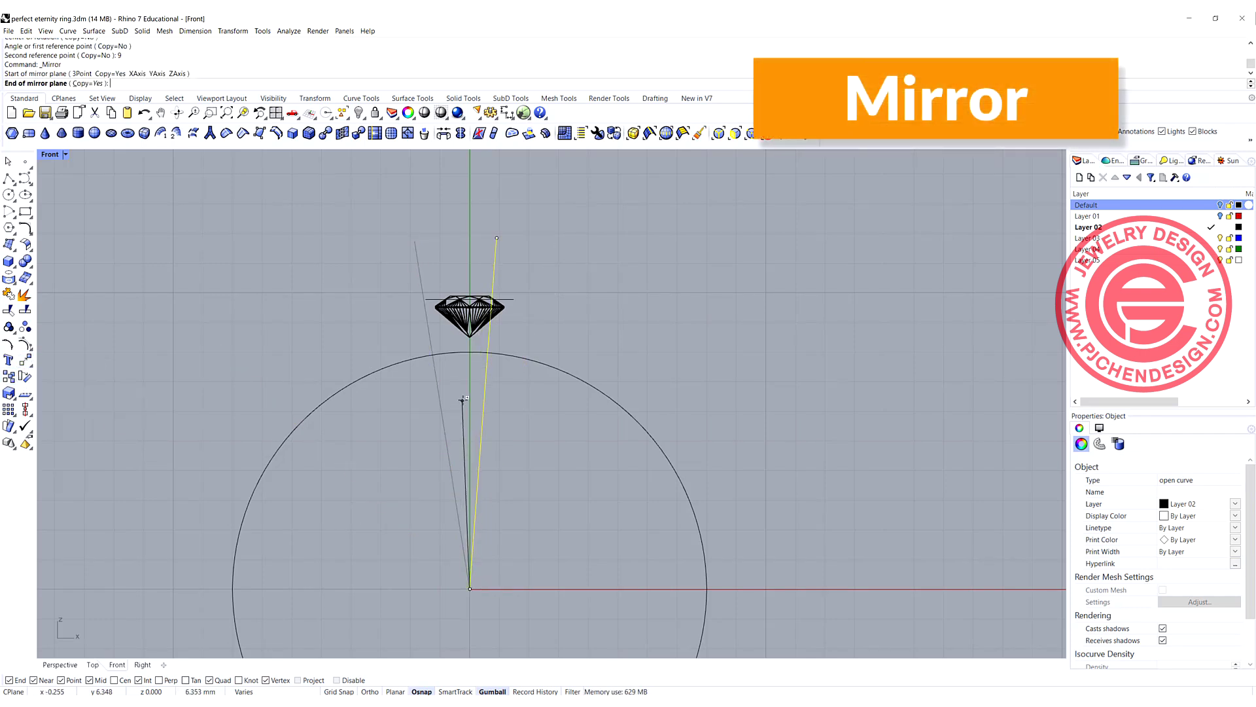
{"action": "left_click", "coordinate": [469, 378]}
{"action": "key", "text": "Escape"}
{"action": "scroll", "coordinate": [442, 310], "scroll_direction": "up", "scroll_amount": 3}
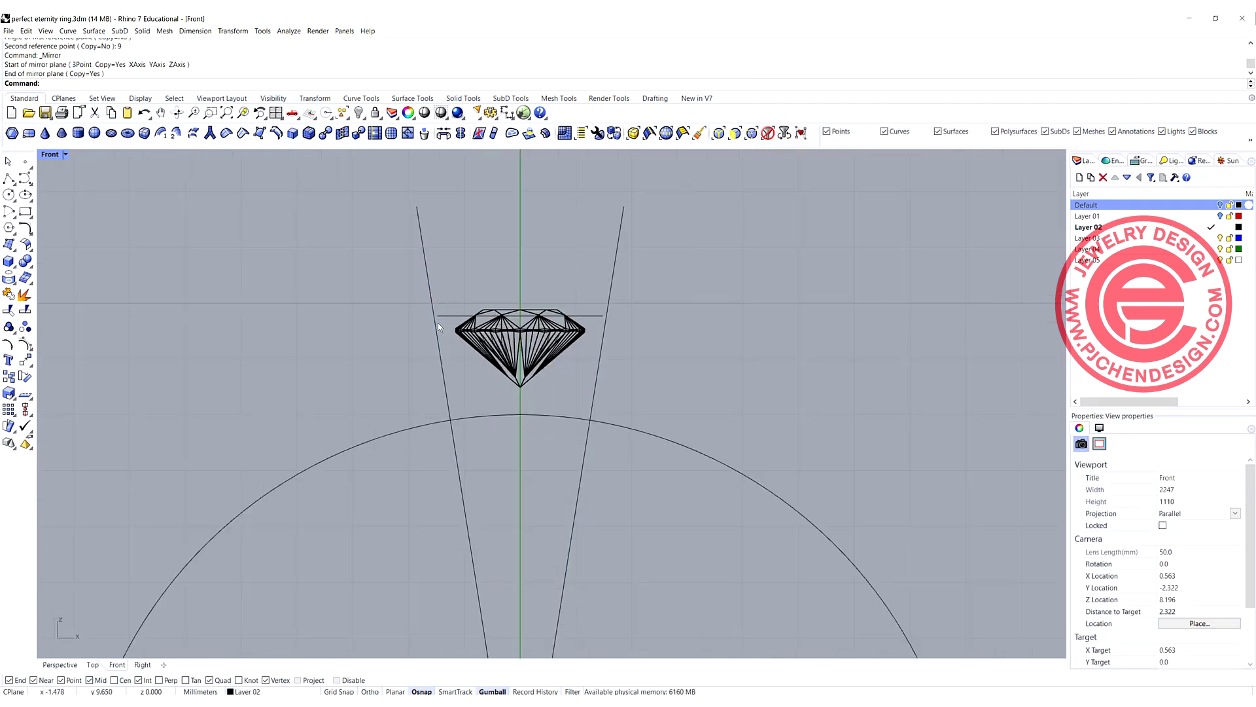
{"action": "left_click", "coordinate": [438, 315]}
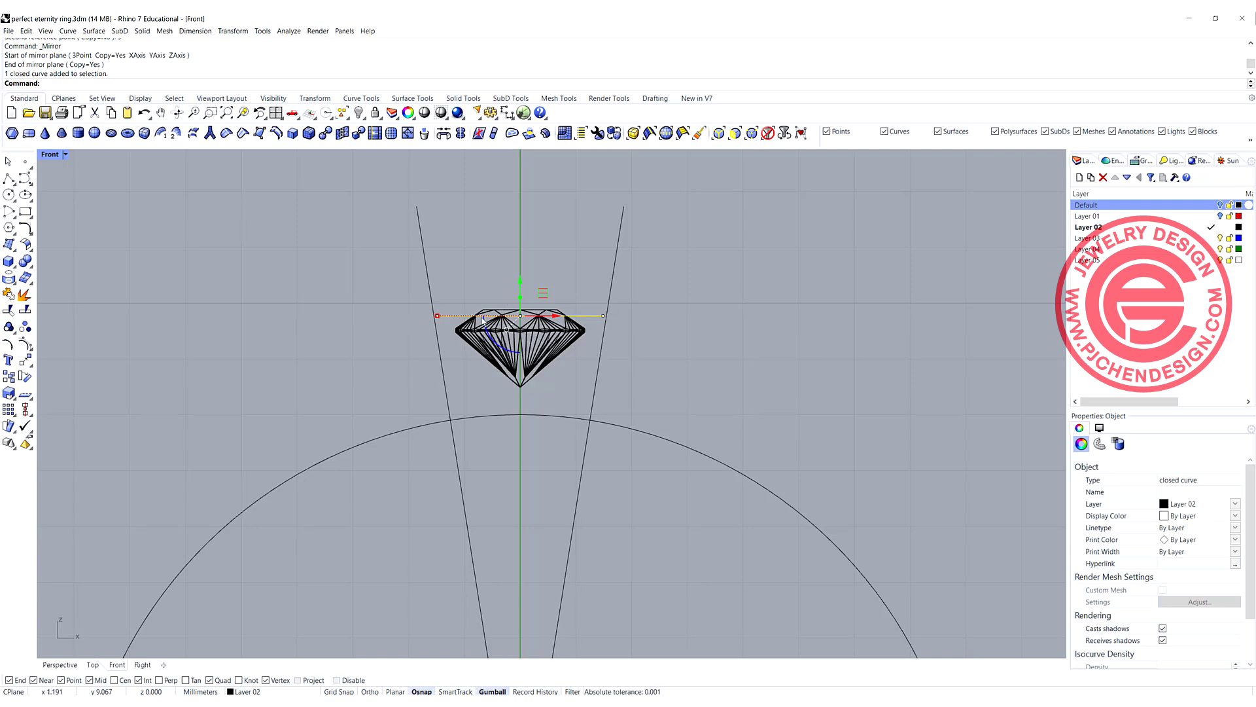
- Maximize the Perspective view looking down at the gem and set it to Ghosted display
{"action": "double_click", "coordinate": [51, 155]}
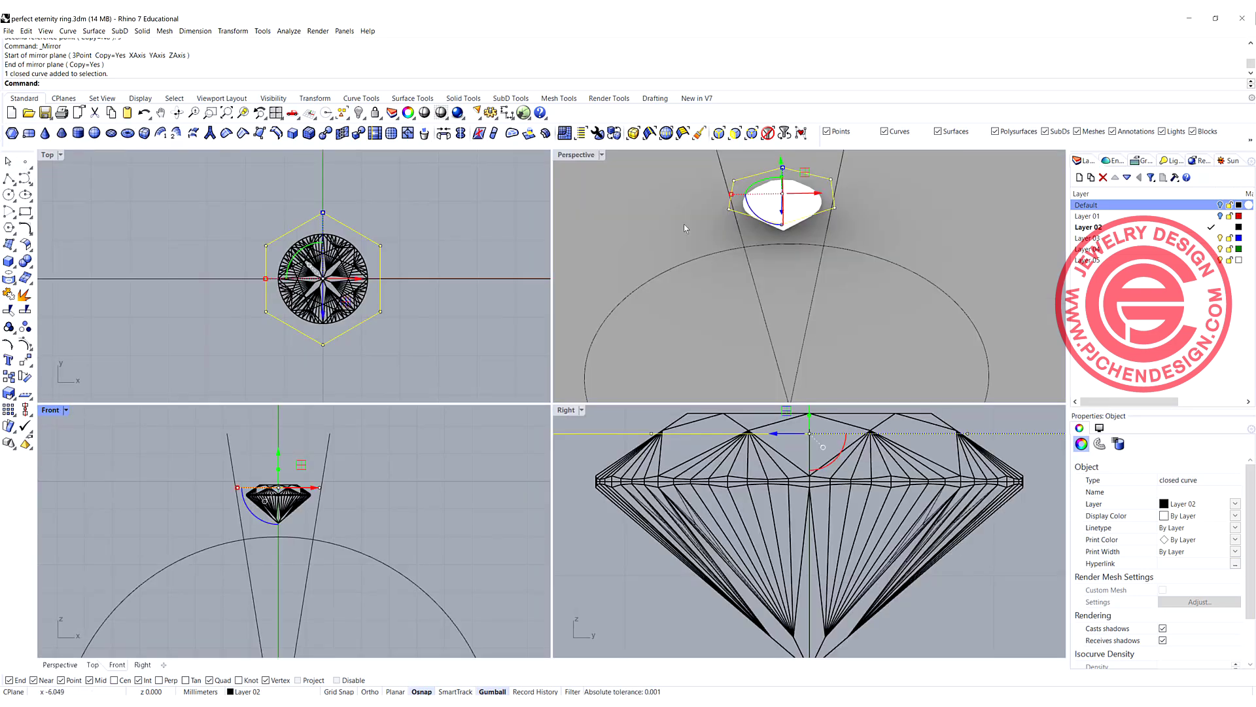
{"action": "right_click_drag", "start_coordinate": [684, 224], "coordinate": [614, 210]}
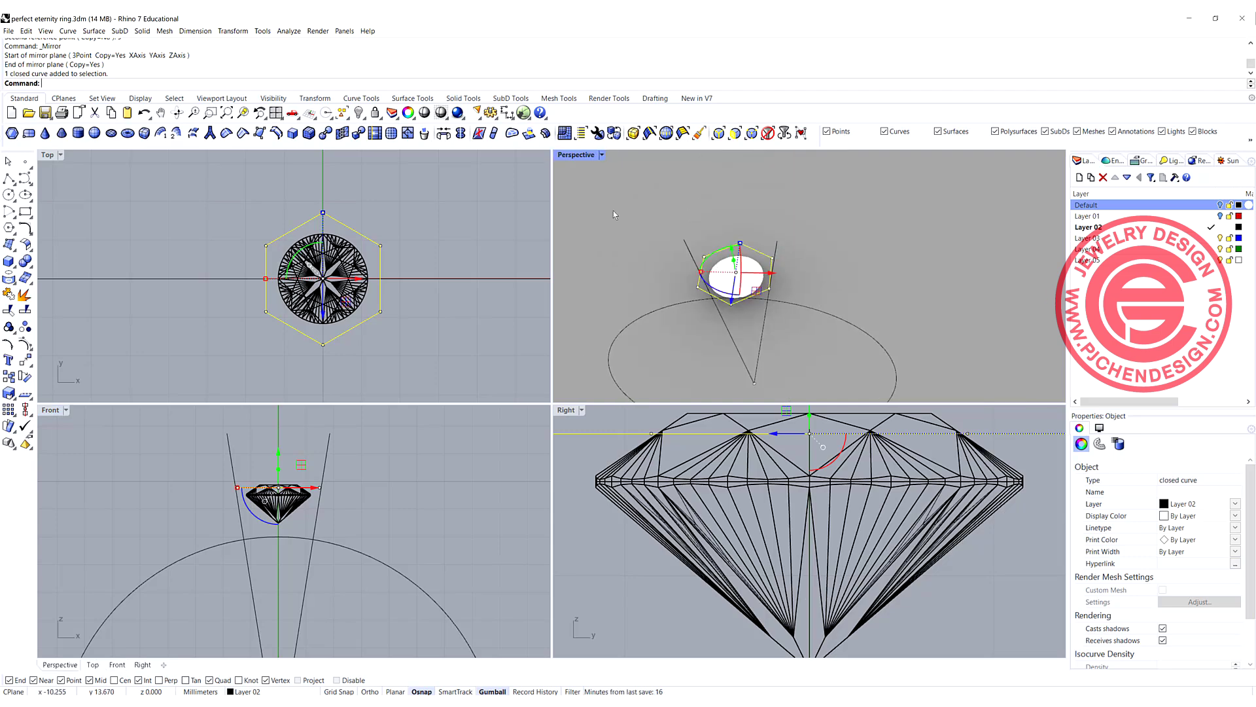
{"action": "double_click", "coordinate": [579, 153]}
{"action": "key", "text": "Escape"}
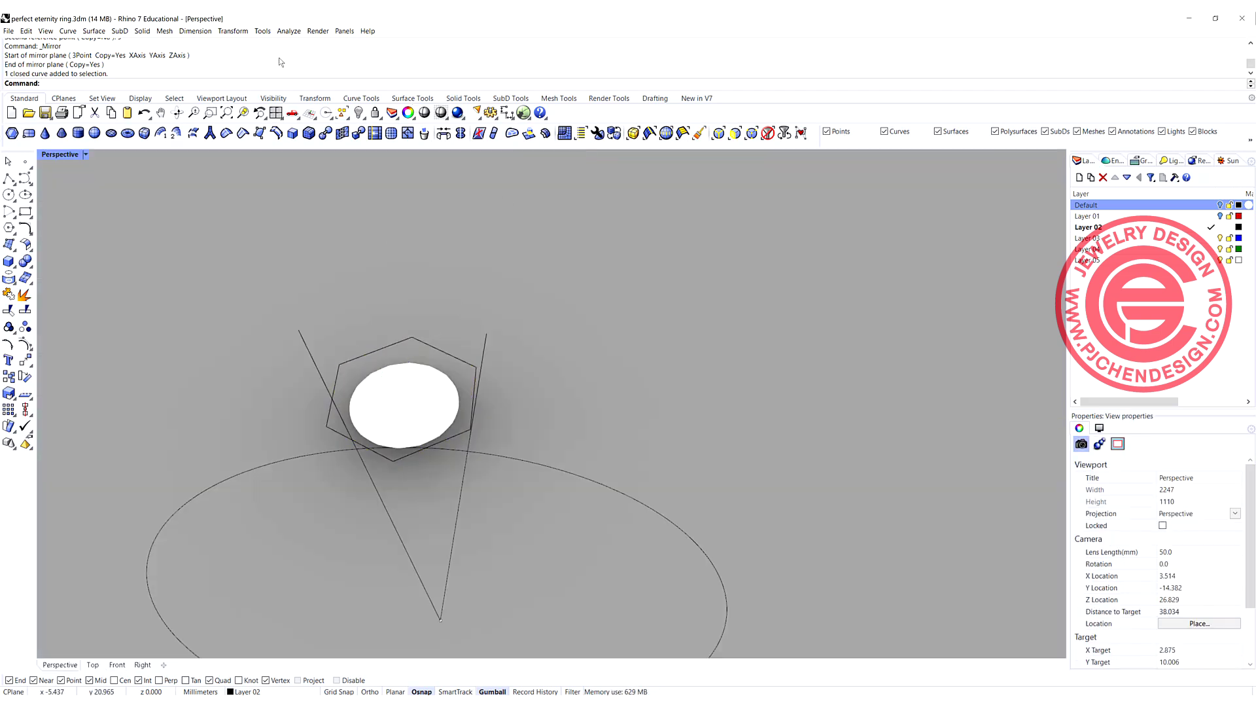
{"action": "left_click", "coordinate": [84, 154]}
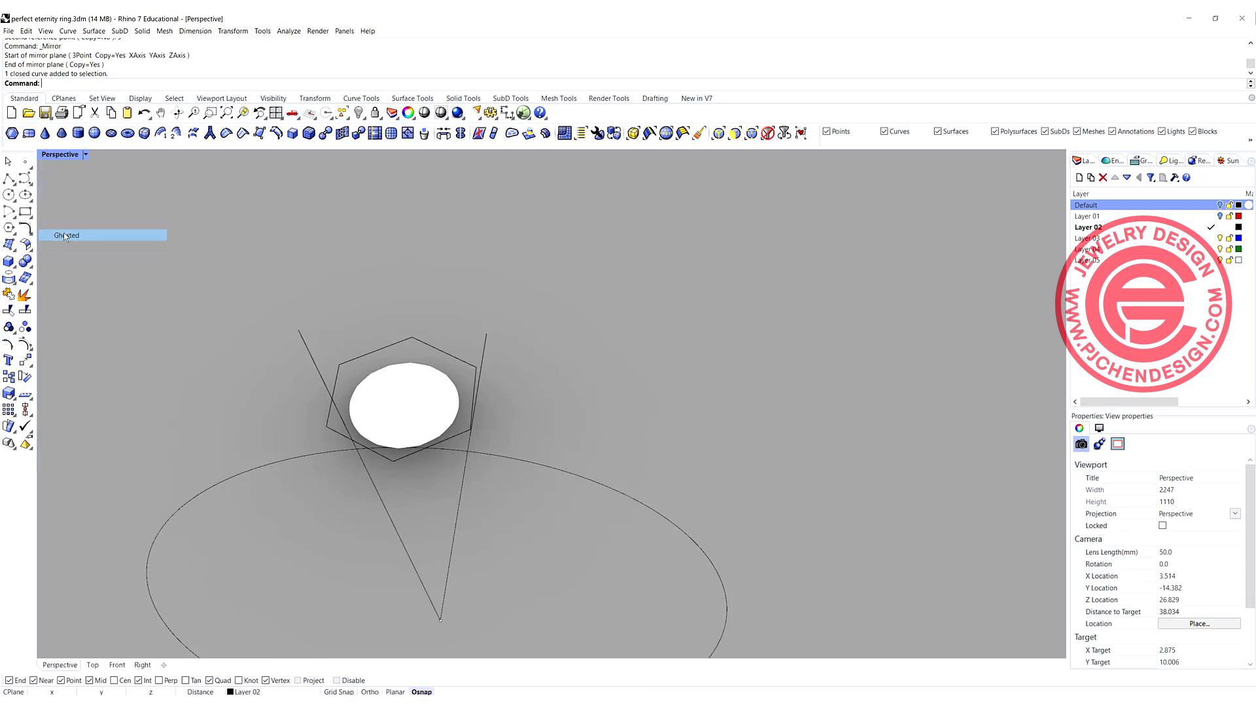
{"action": "left_click", "coordinate": [93, 234]}
- Start Orient 2 Points on the hexagon curve with uniform 3D scaling
{"action": "left_click", "coordinate": [235, 30]}
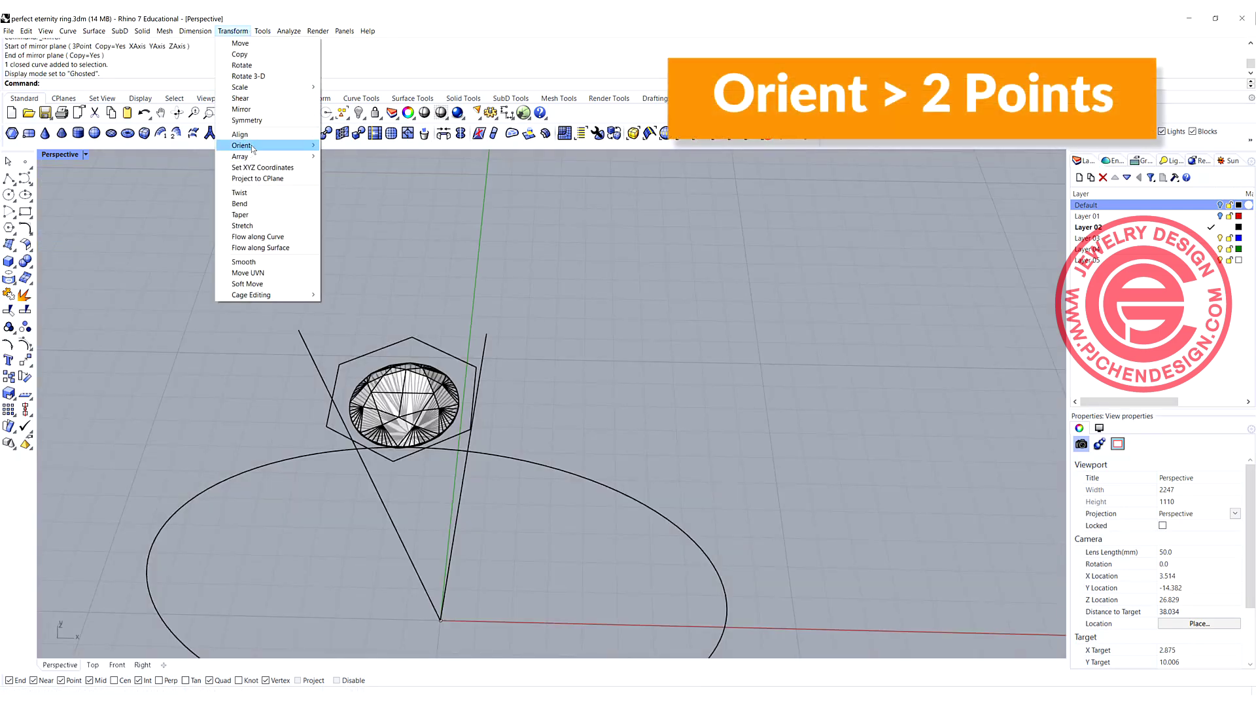
{"action": "mouse_move", "coordinate": [261, 145]}
{"action": "left_click", "coordinate": [338, 147]}
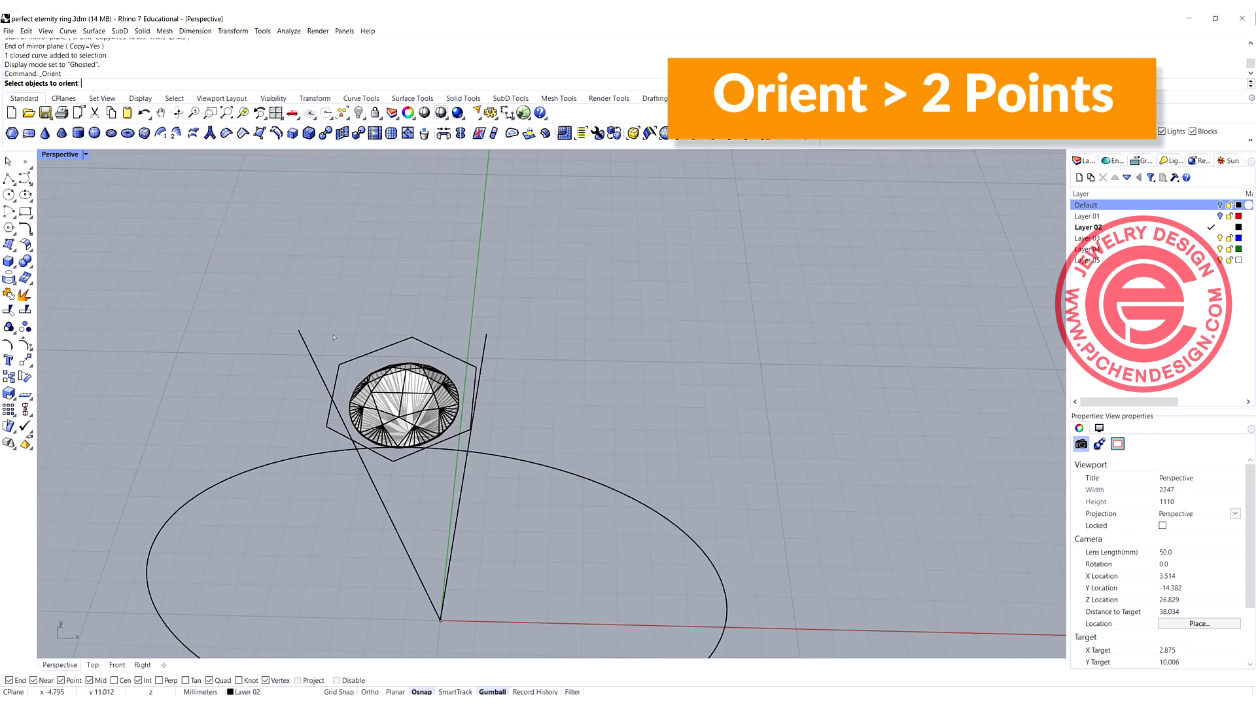
{"action": "left_click", "coordinate": [338, 380]}
{"action": "key", "text": "Return"}
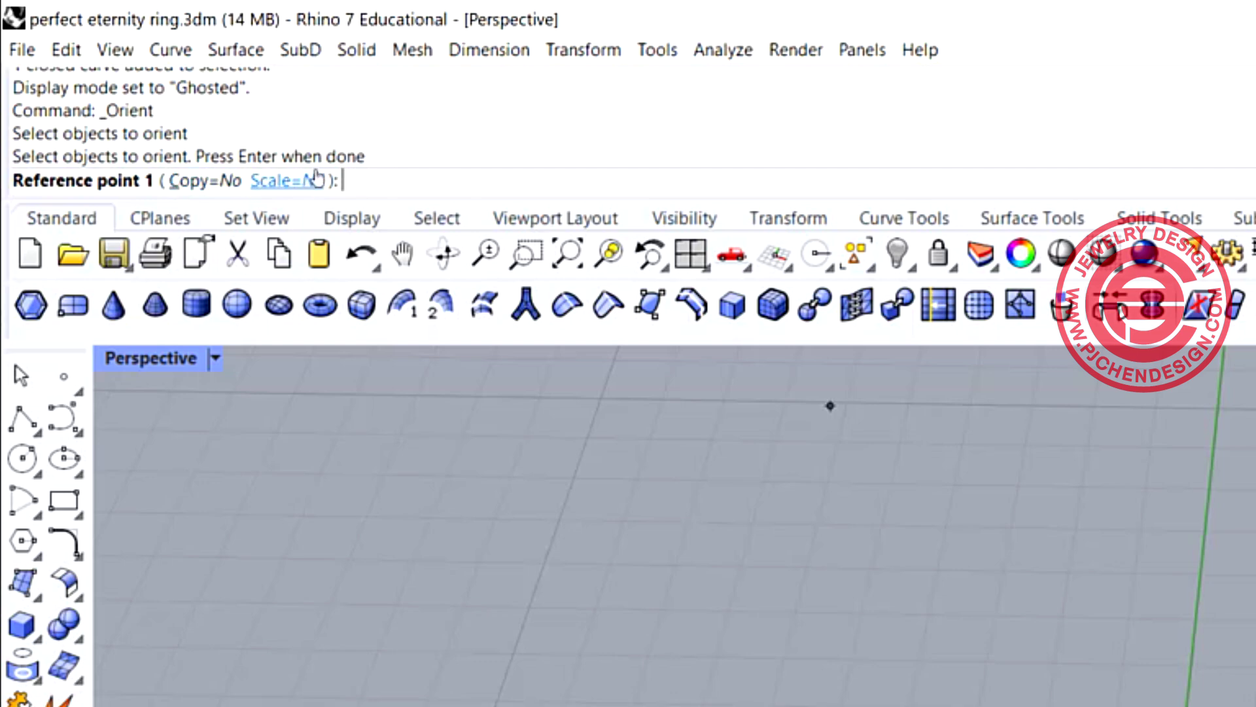
{"action": "left_click", "coordinate": [288, 181]}
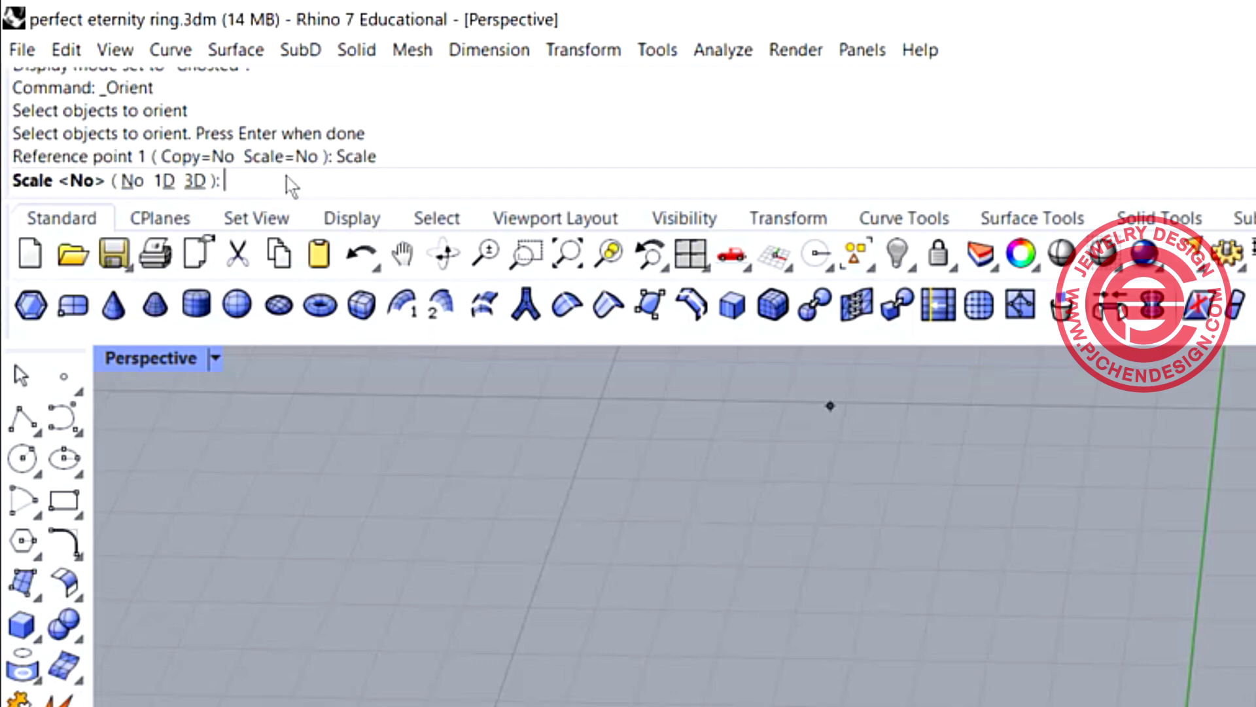
{"action": "left_click", "coordinate": [195, 182]}
- Map the hexagon's left and right edge midpoints onto the two flaring lines
{"action": "left_click", "coordinate": [332, 394]}
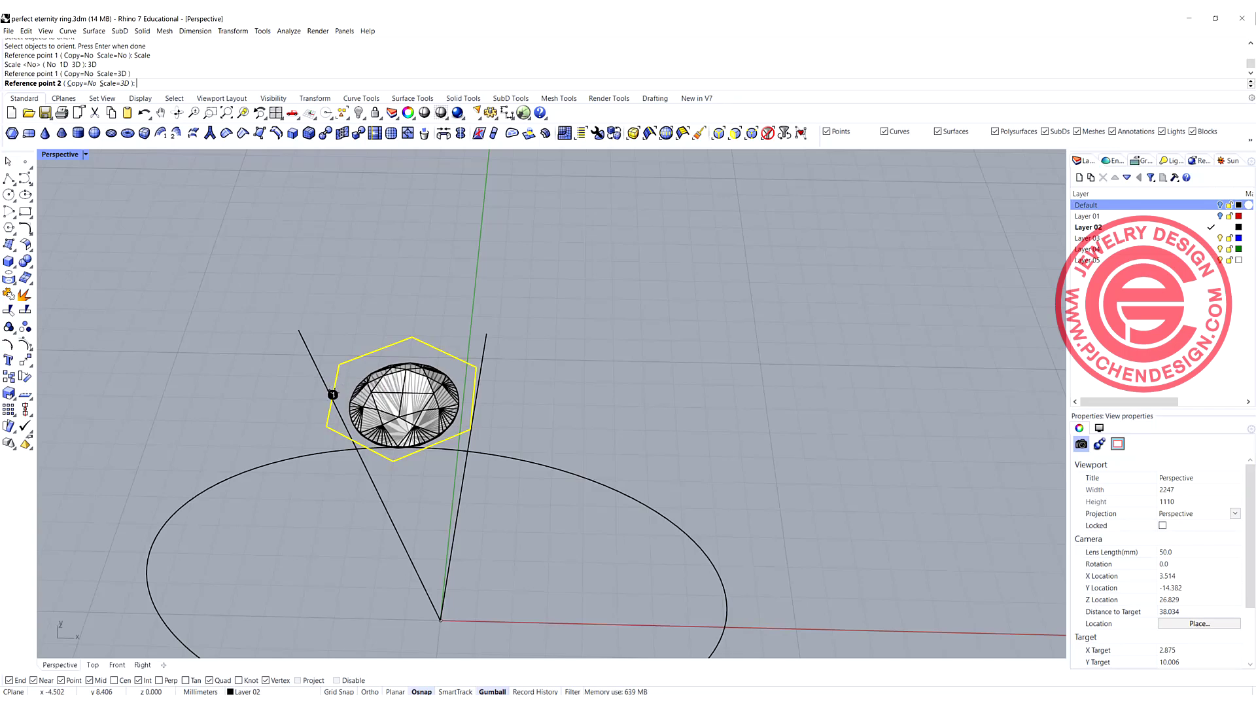
{"action": "left_click", "coordinate": [472, 395]}
{"action": "scroll", "coordinate": [314, 388], "scroll_direction": "up", "scroll_amount": 4}
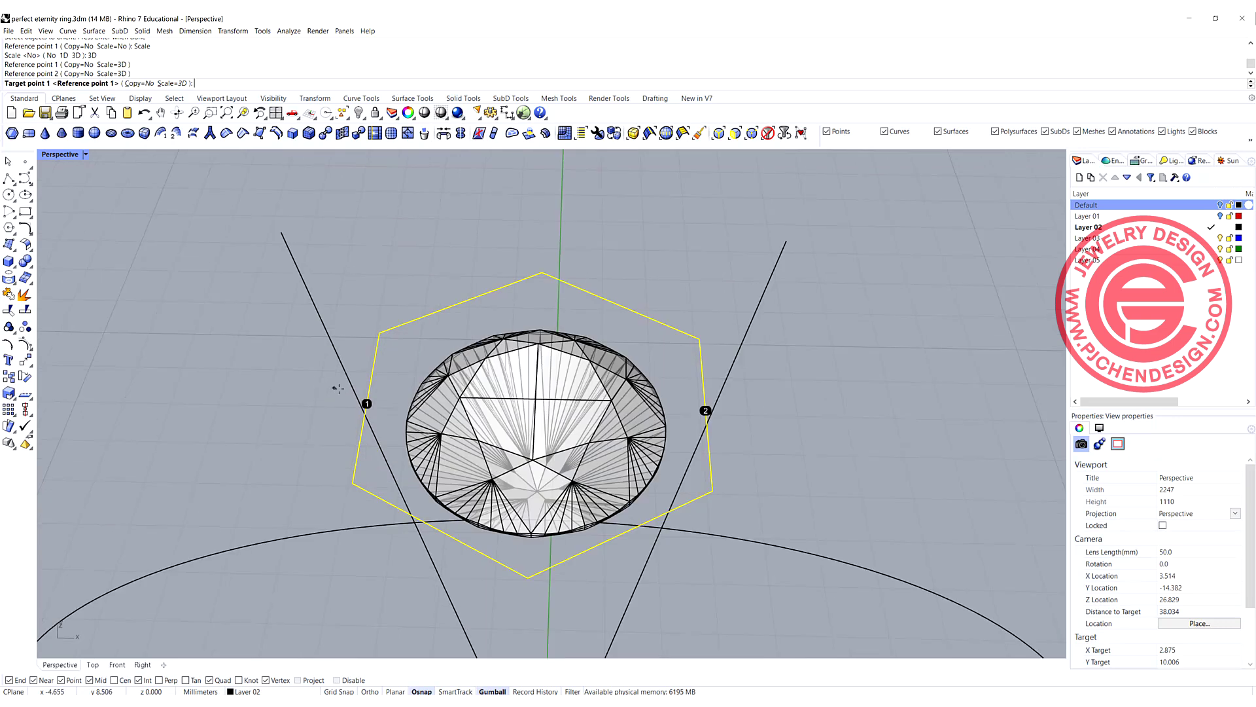
{"action": "left_click", "coordinate": [358, 399]}
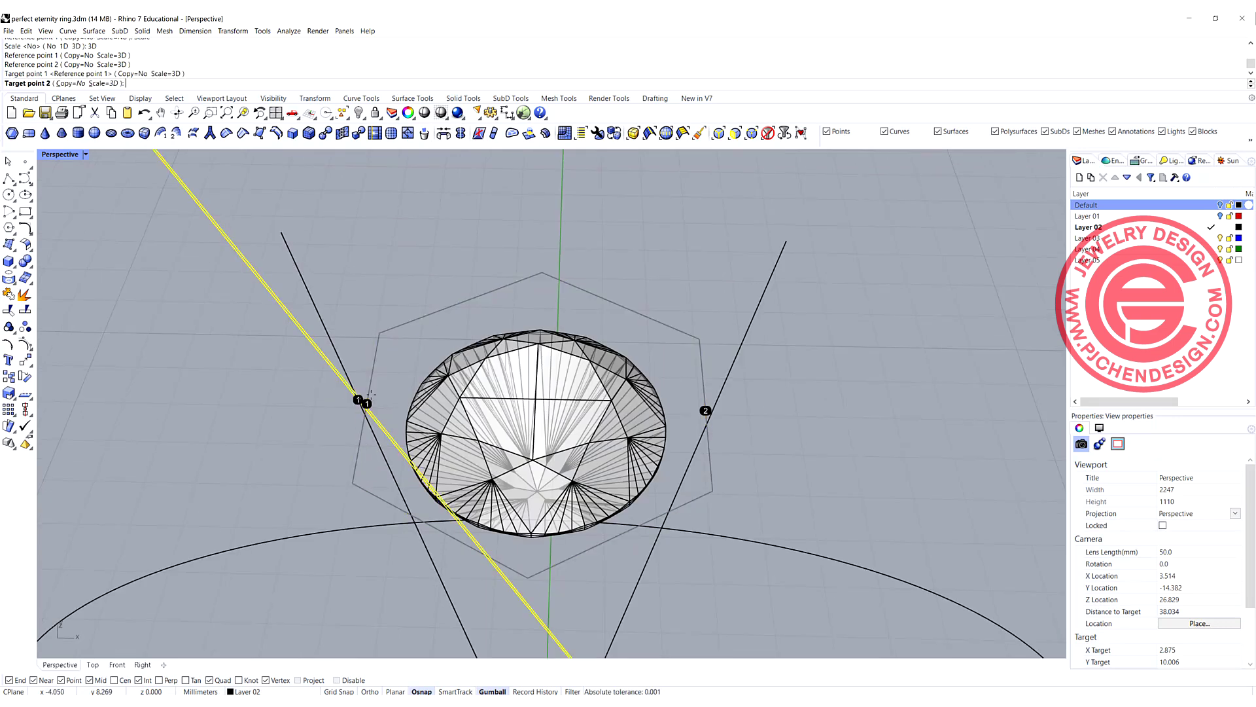
{"action": "key", "text": "shift"}
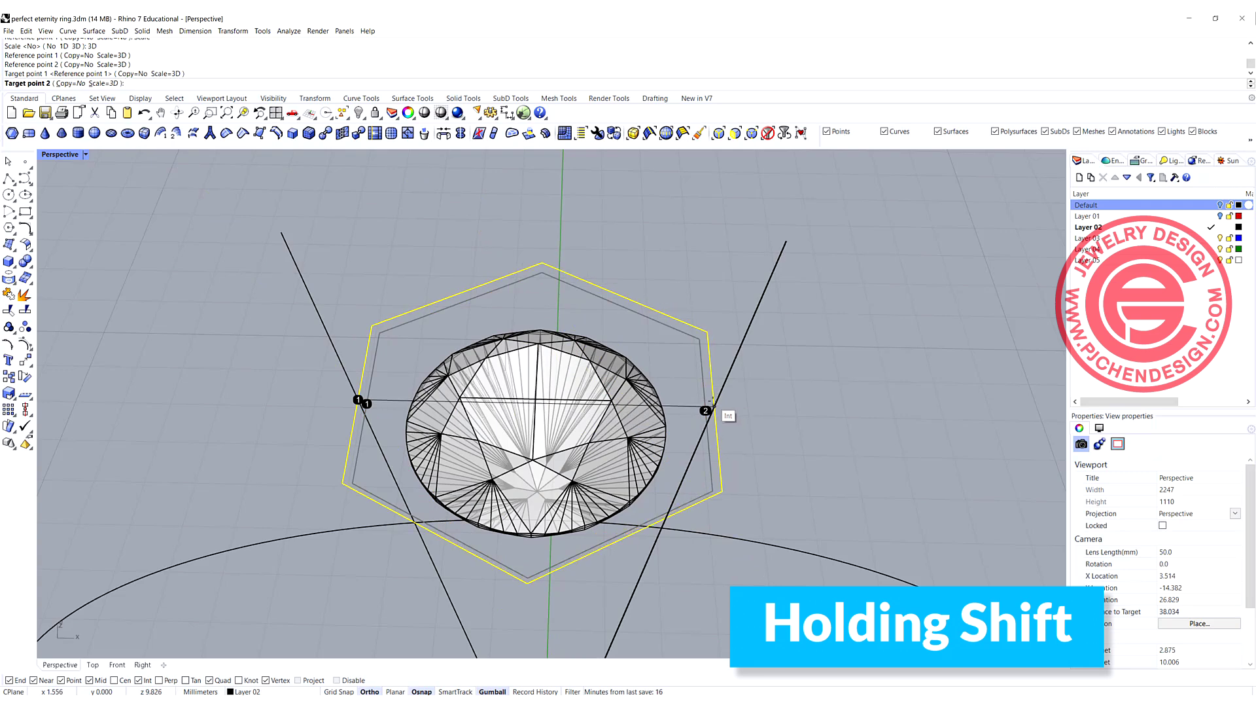
{"action": "left_click", "coordinate": [713, 401]}
{"action": "scroll", "coordinate": [725, 435], "scroll_direction": "down", "scroll_amount": 3}
{"action": "right_click_drag", "start_coordinate": [725, 435], "coordinate": [626, 273]}
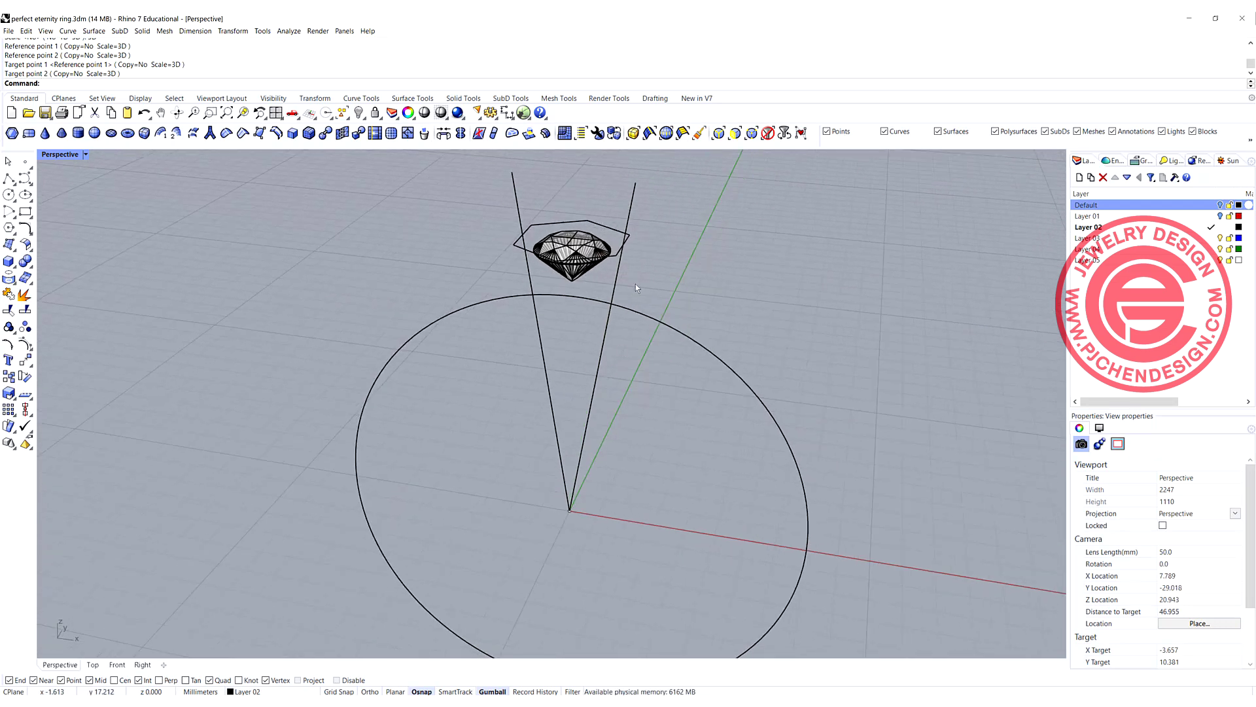
- Extrude the enlarged hexagon to a point at the ring's centre, forming a hexagonal cone
{"action": "left_click", "coordinate": [612, 294]}
{"action": "left_click", "coordinate": [530, 275]}
{"action": "key", "text": "Escape"}
{"action": "scroll", "coordinate": [778, 168], "scroll_direction": "up", "scroll_amount": 2}
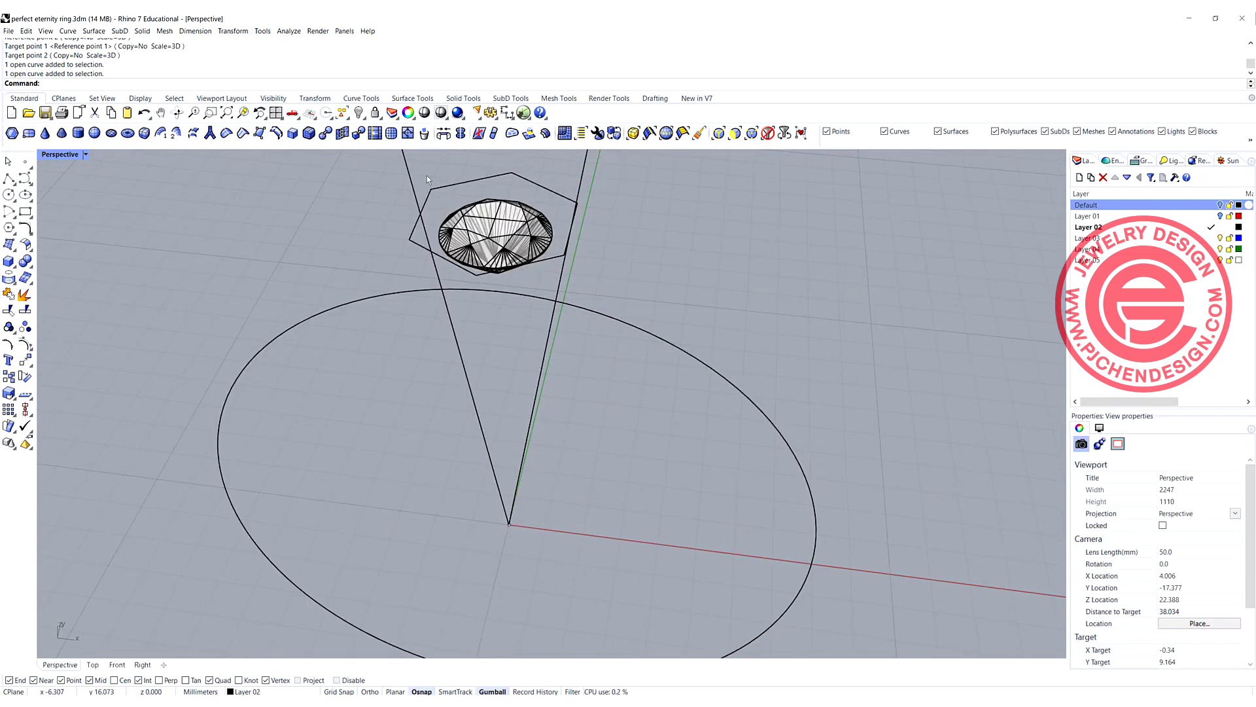
{"action": "left_click", "coordinate": [142, 31]}
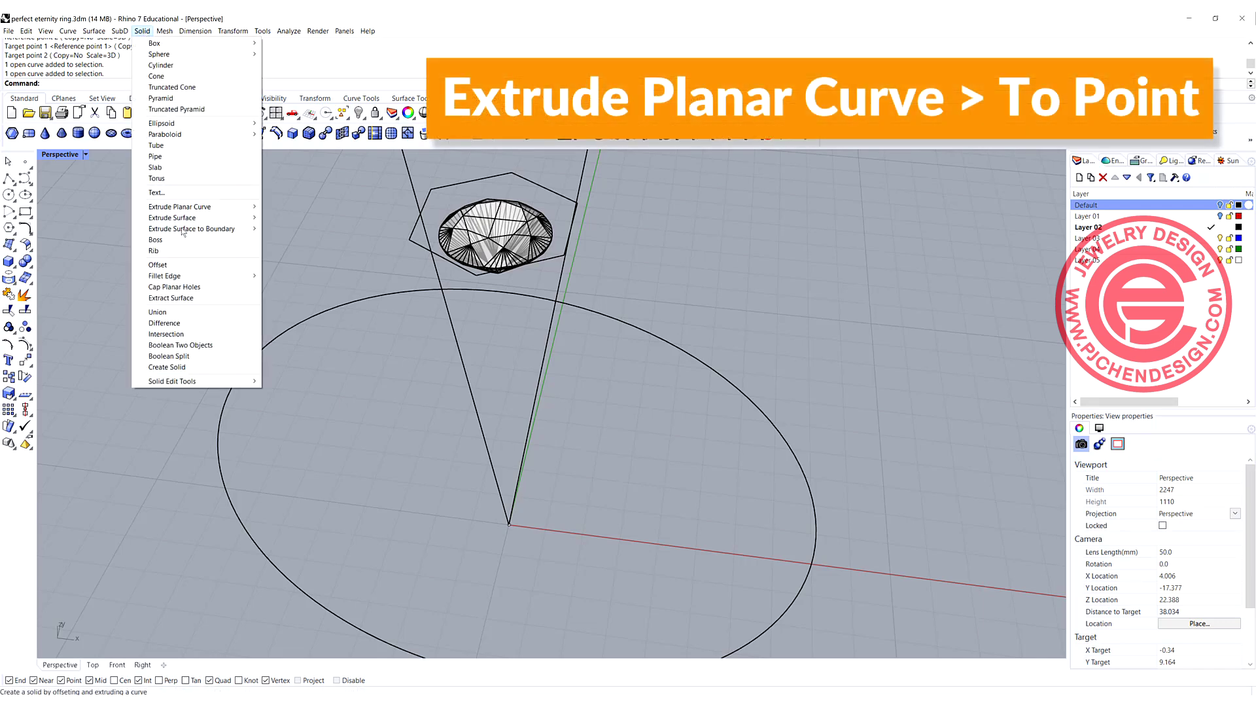
{"action": "mouse_move", "coordinate": [202, 206]}
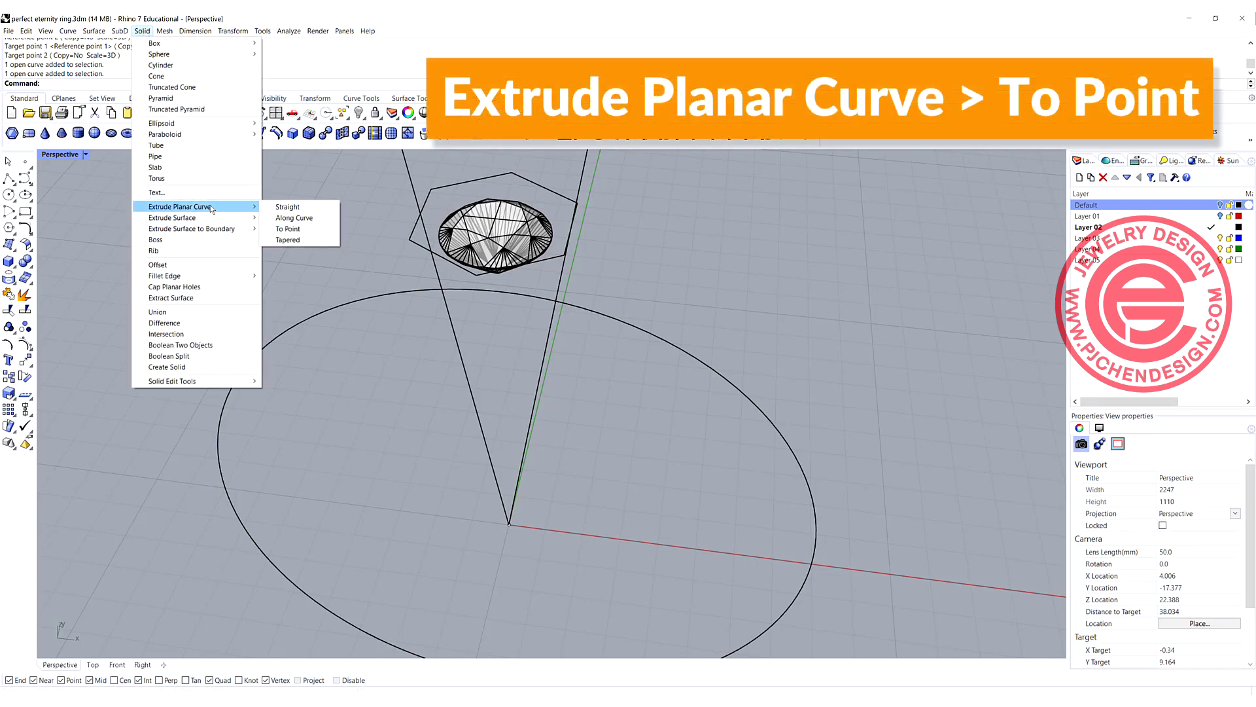
{"action": "left_click", "coordinate": [295, 230]}
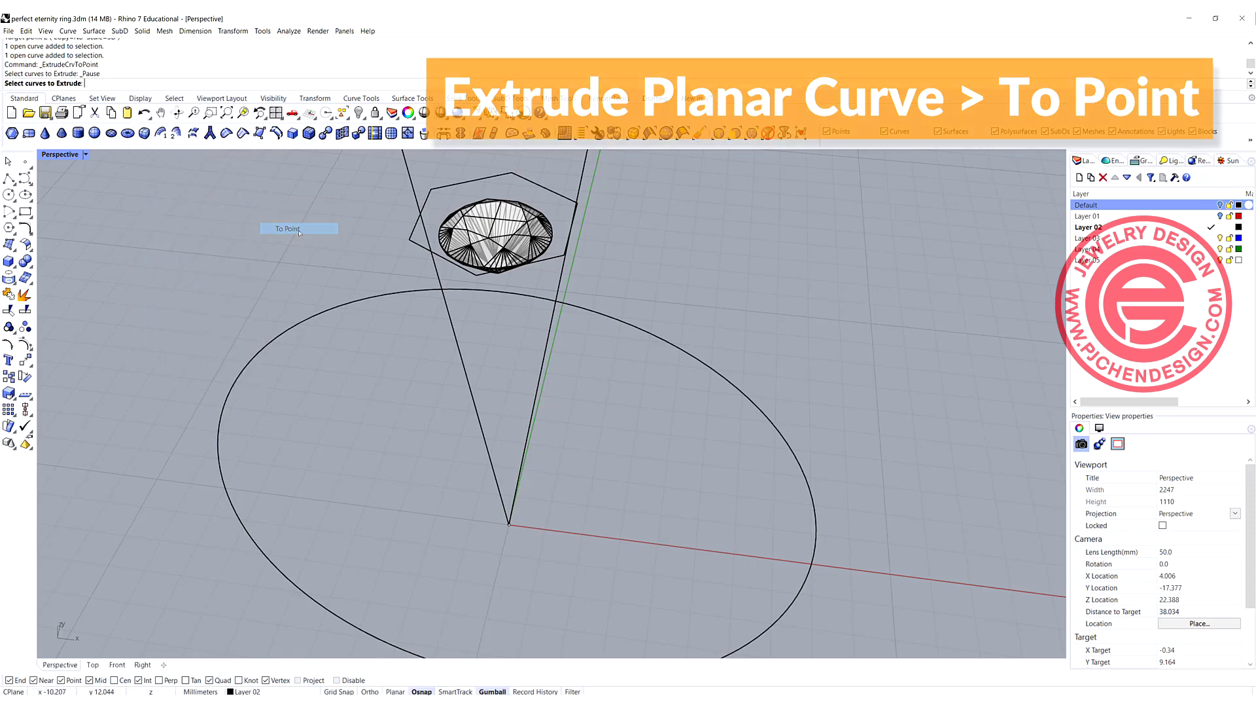
{"action": "left_click", "coordinate": [471, 274]}
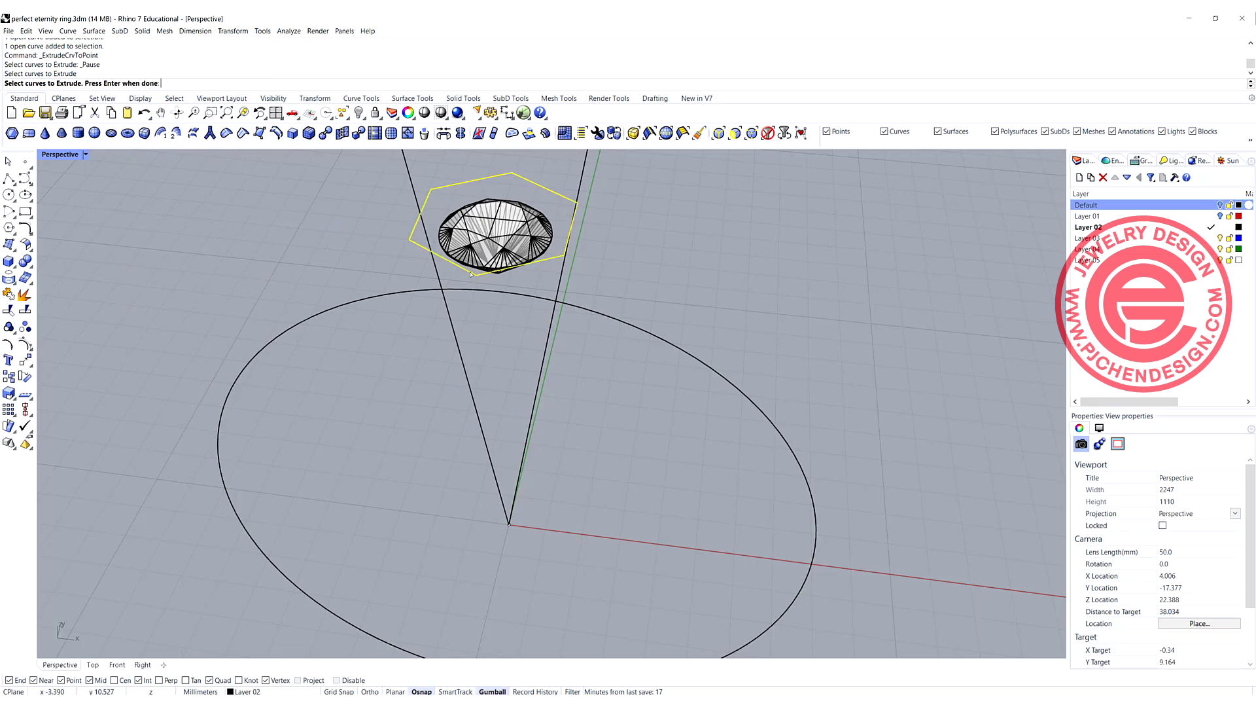
{"action": "key", "text": "Return"}
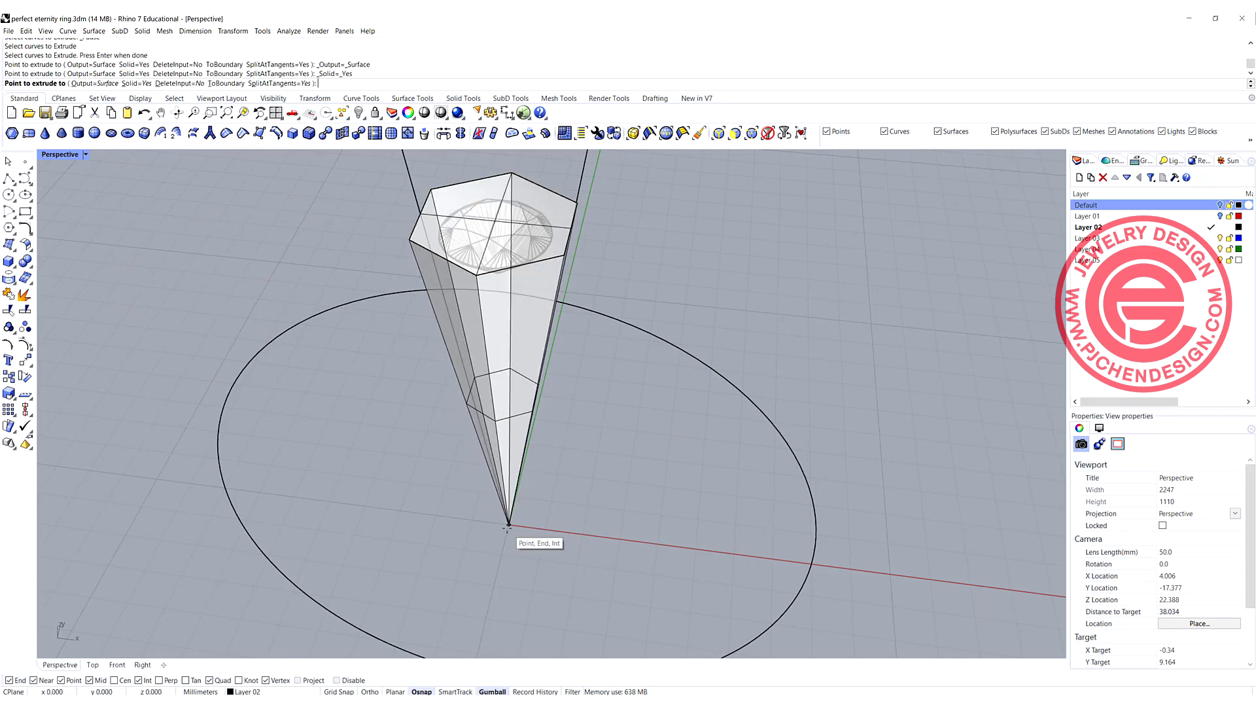
{"action": "left_click", "coordinate": [508, 525]}
{"action": "scroll", "coordinate": [613, 312], "scroll_direction": "down", "scroll_amount": 5}
{"action": "right_click_drag", "start_coordinate": [613, 313], "coordinate": [598, 259]}
{"action": "scroll", "coordinate": [617, 300], "scroll_direction": "up", "scroll_amount": 5}
{"action": "scroll", "coordinate": [531, 282], "scroll_direction": "up", "scroll_amount": 2}
{"action": "left_click", "coordinate": [548, 245]}
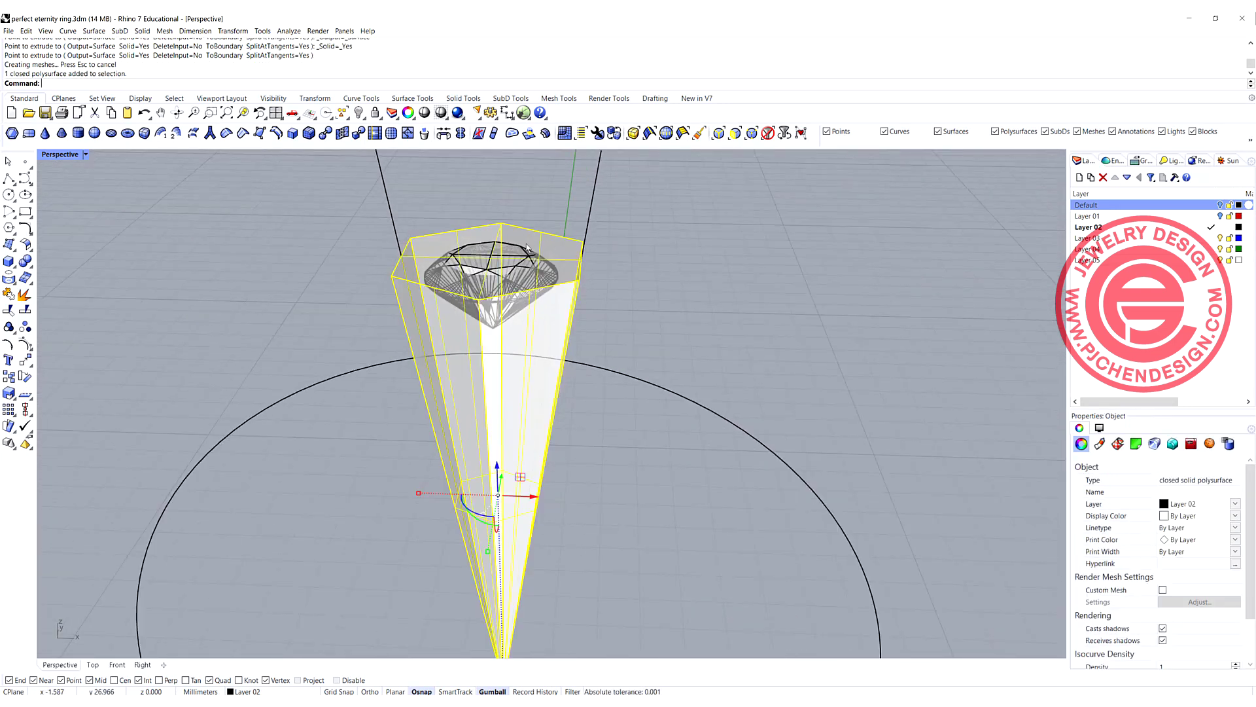
{"action": "left_click", "coordinate": [525, 253], "text": "shift"}
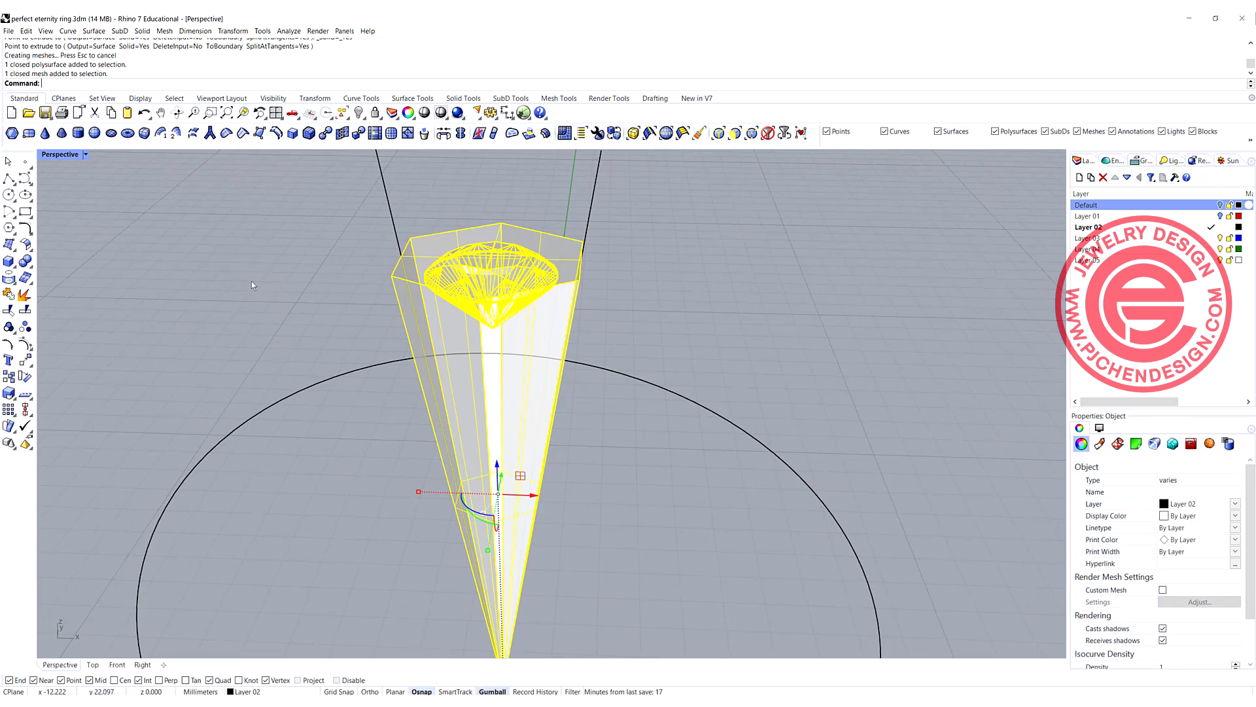
{"action": "right_click_drag", "start_coordinate": [250, 282], "coordinate": [88, 257]}
{"action": "double_click", "coordinate": [55, 155]}
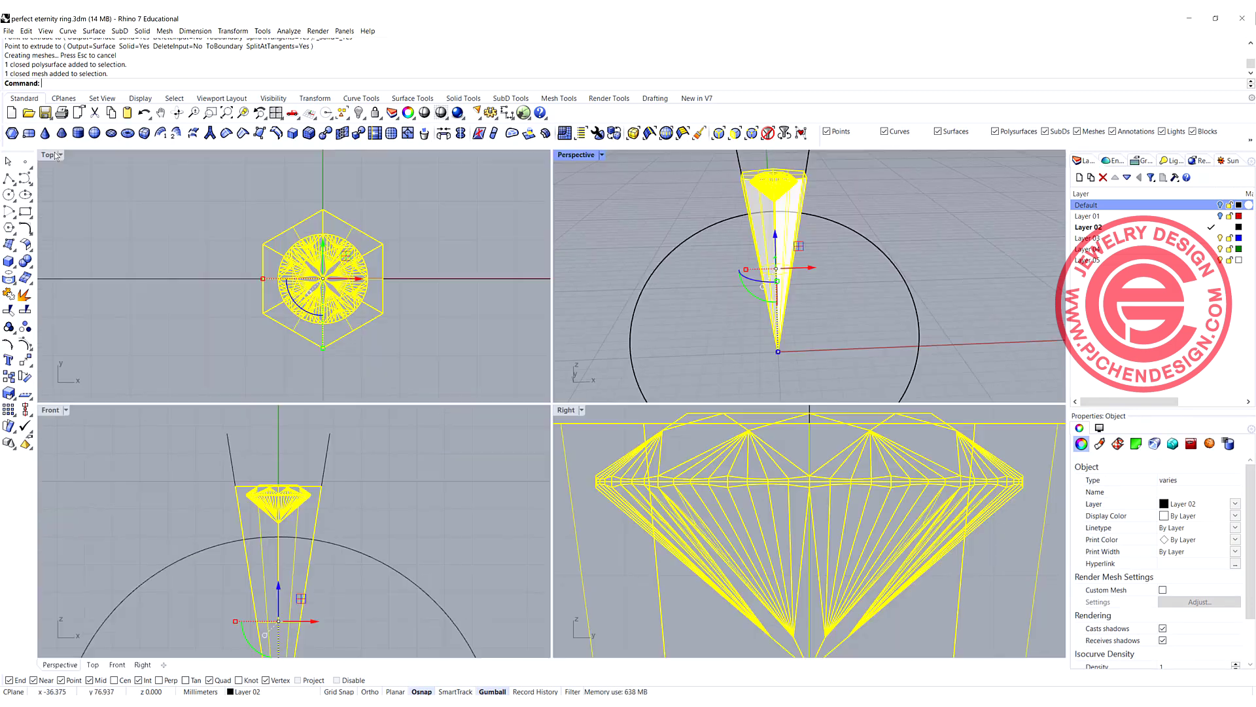
{"action": "double_click", "coordinate": [57, 412]}
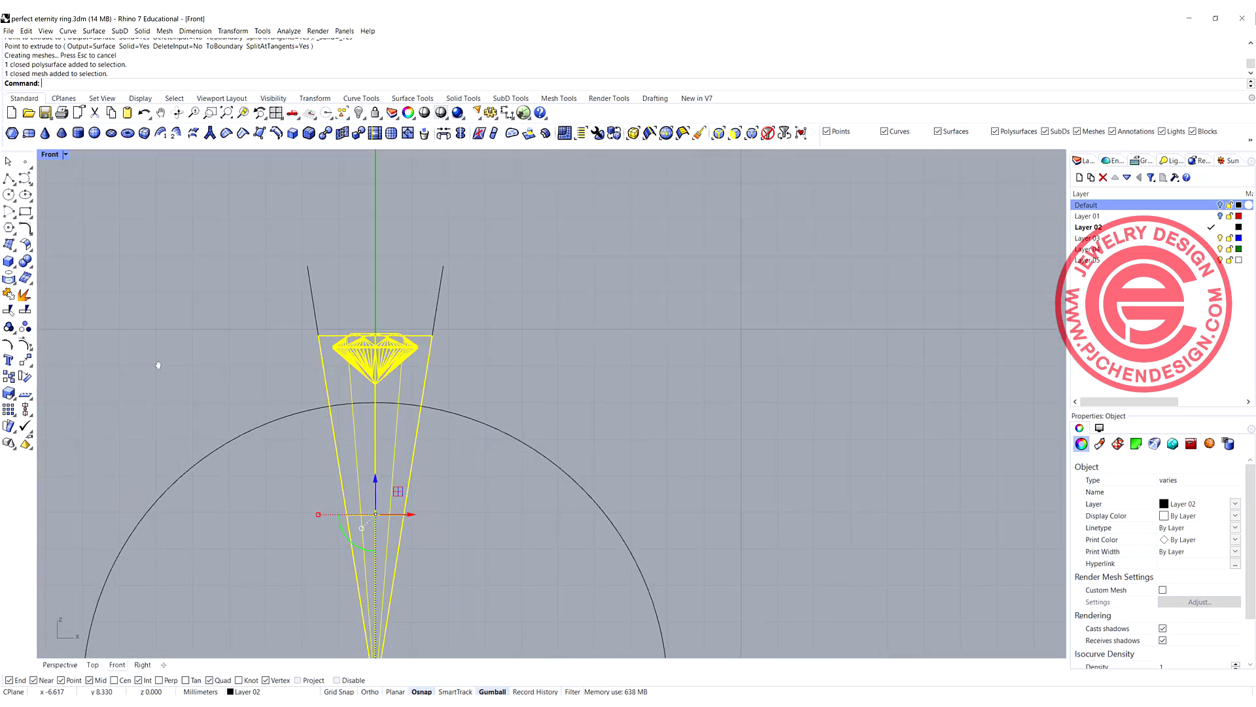
{"action": "left_click", "coordinate": [25, 410]}
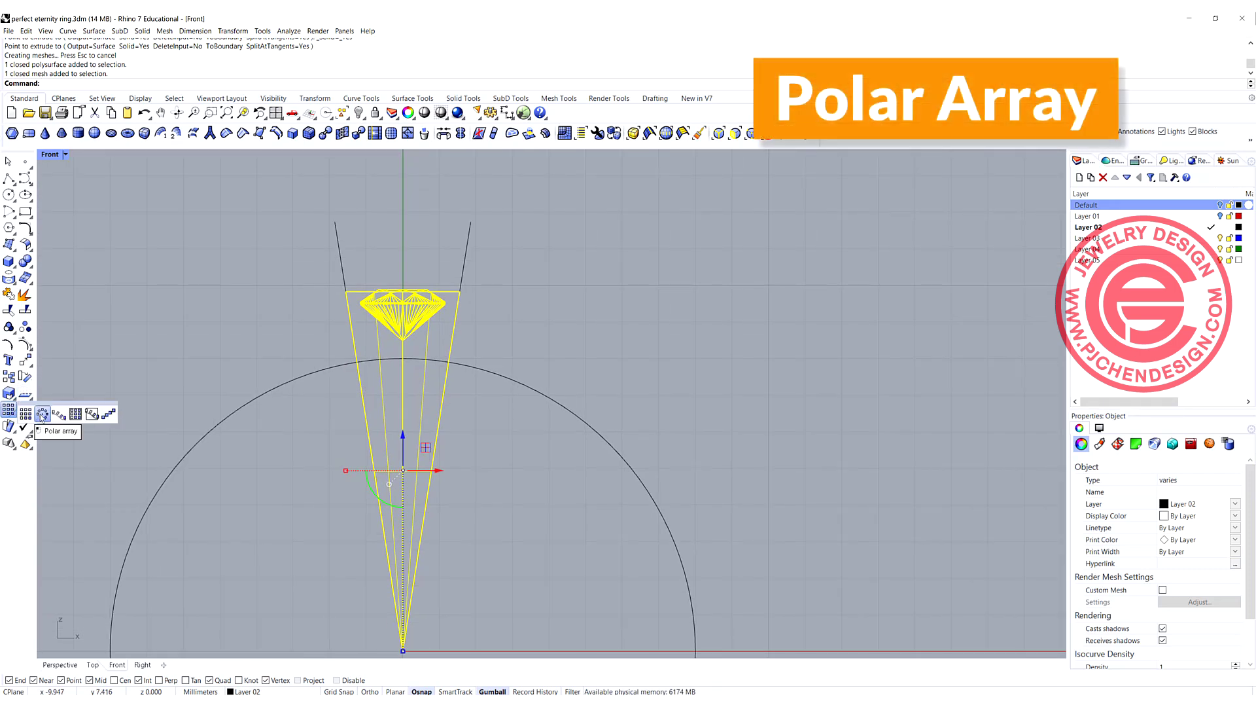
{"action": "left_click", "coordinate": [42, 413]}
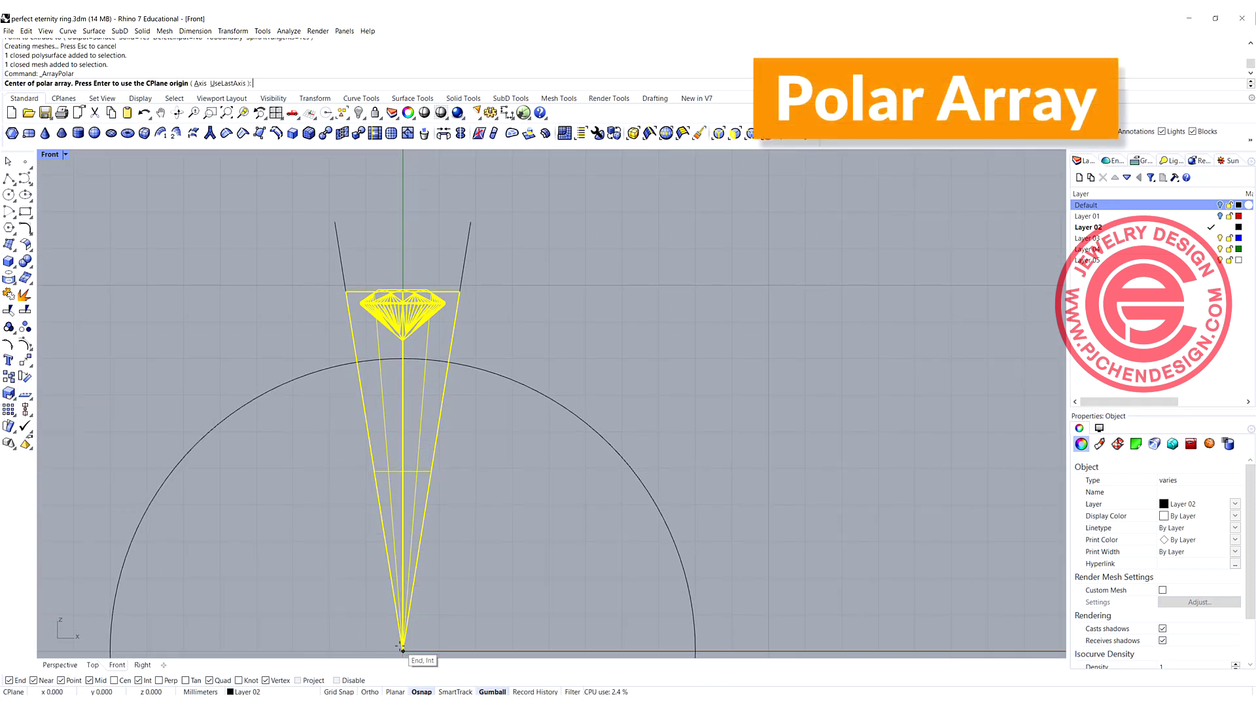
{"action": "left_click", "coordinate": [403, 651]}
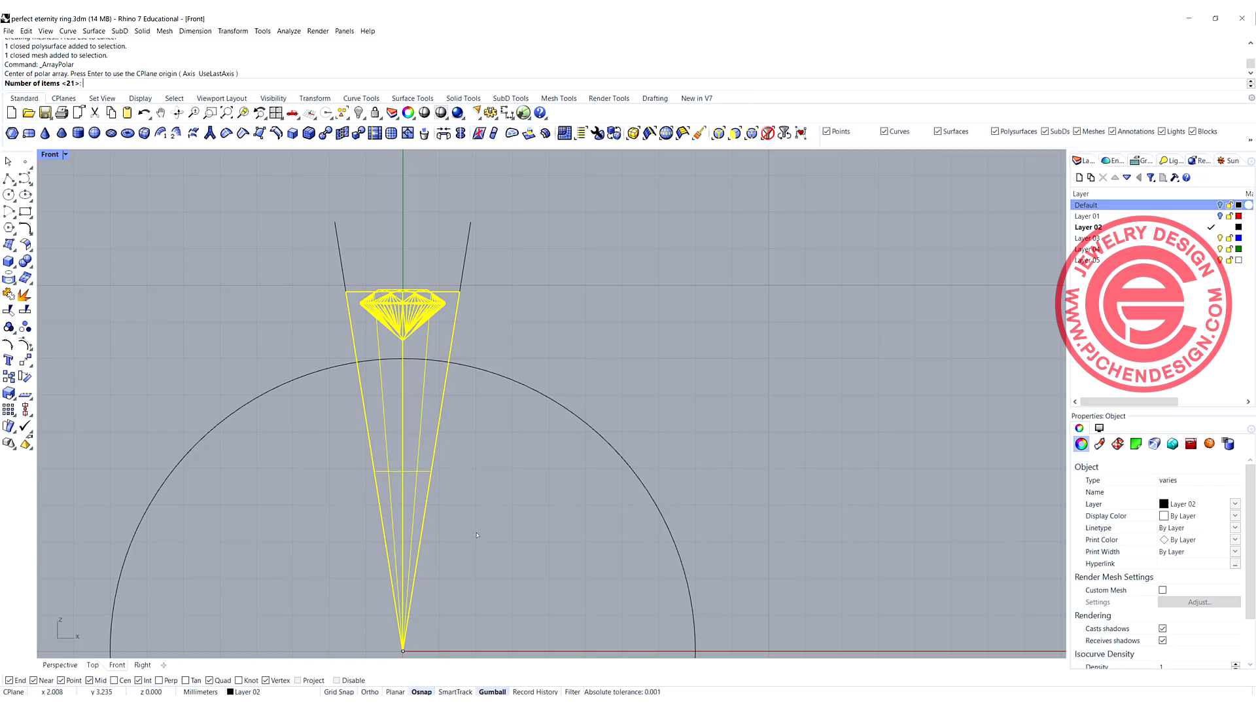
{"action": "scroll", "coordinate": [483, 508], "scroll_direction": "down", "scroll_amount": 2}
{"action": "type", "text": "20"}
{"action": "key", "text": "Return"}
{"action": "key", "text": "Return"}
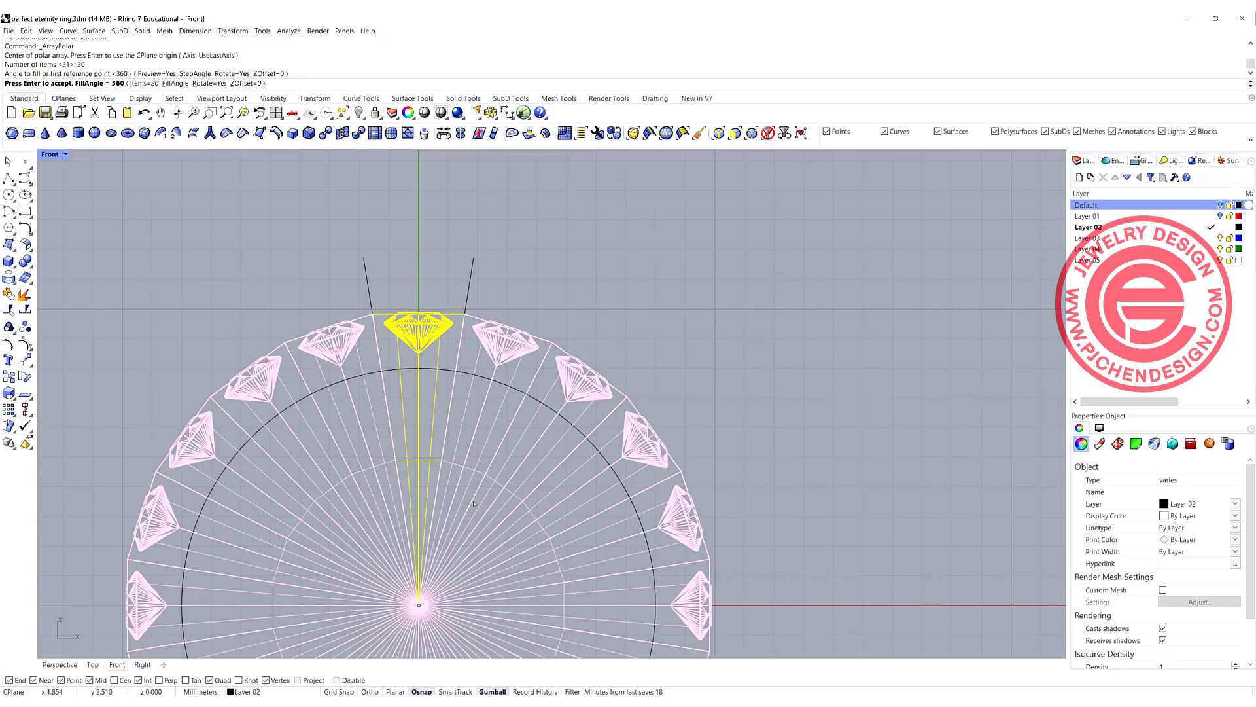
{"action": "key", "text": "Return"}
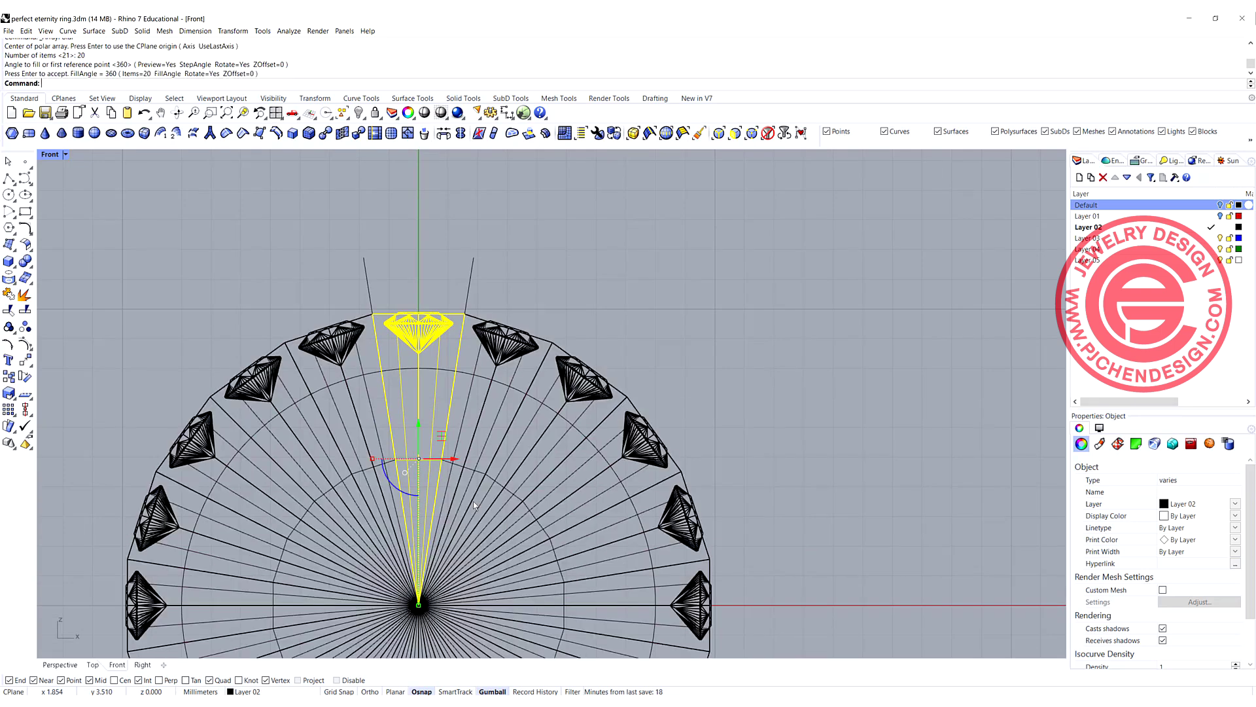
{"action": "left_click", "coordinate": [689, 322]}
{"action": "scroll", "coordinate": [583, 294], "scroll_direction": "down", "scroll_amount": 5}
{"action": "right_click_drag", "start_coordinate": [256, 236], "coordinate": [146, 202]}
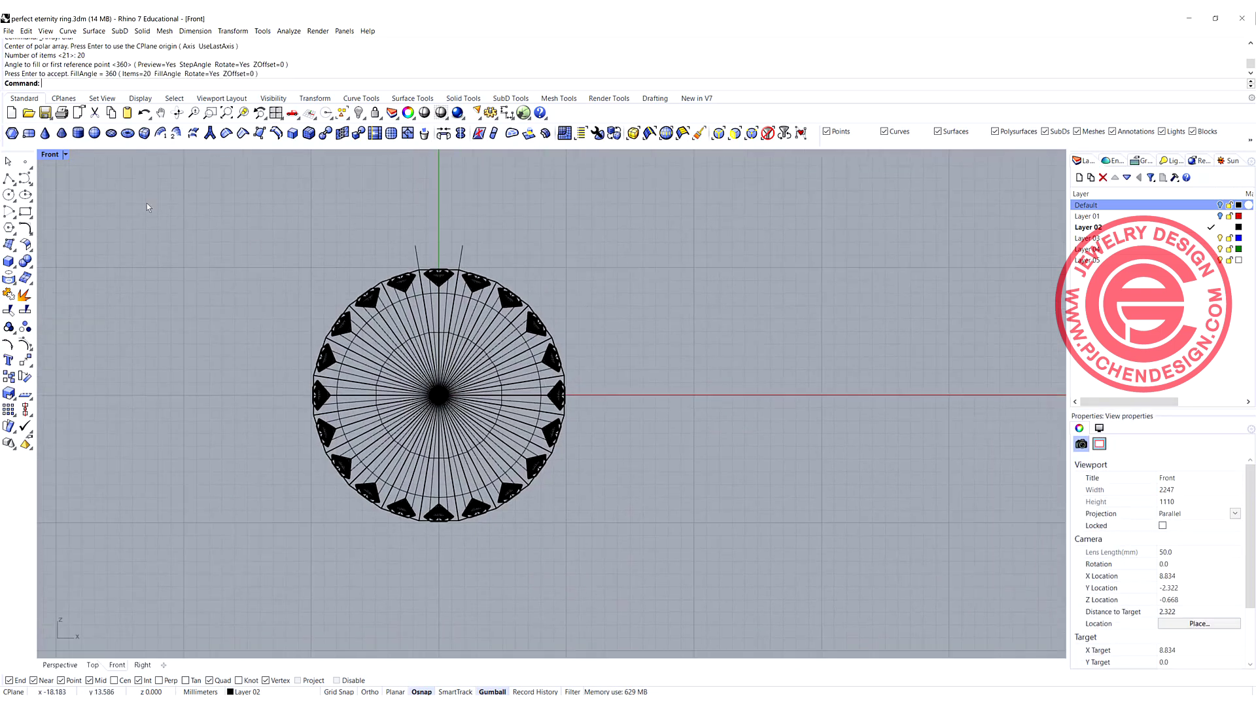
{"action": "double_click", "coordinate": [57, 154]}
{"action": "right_click_drag", "start_coordinate": [805, 275], "coordinate": [676, 259]}
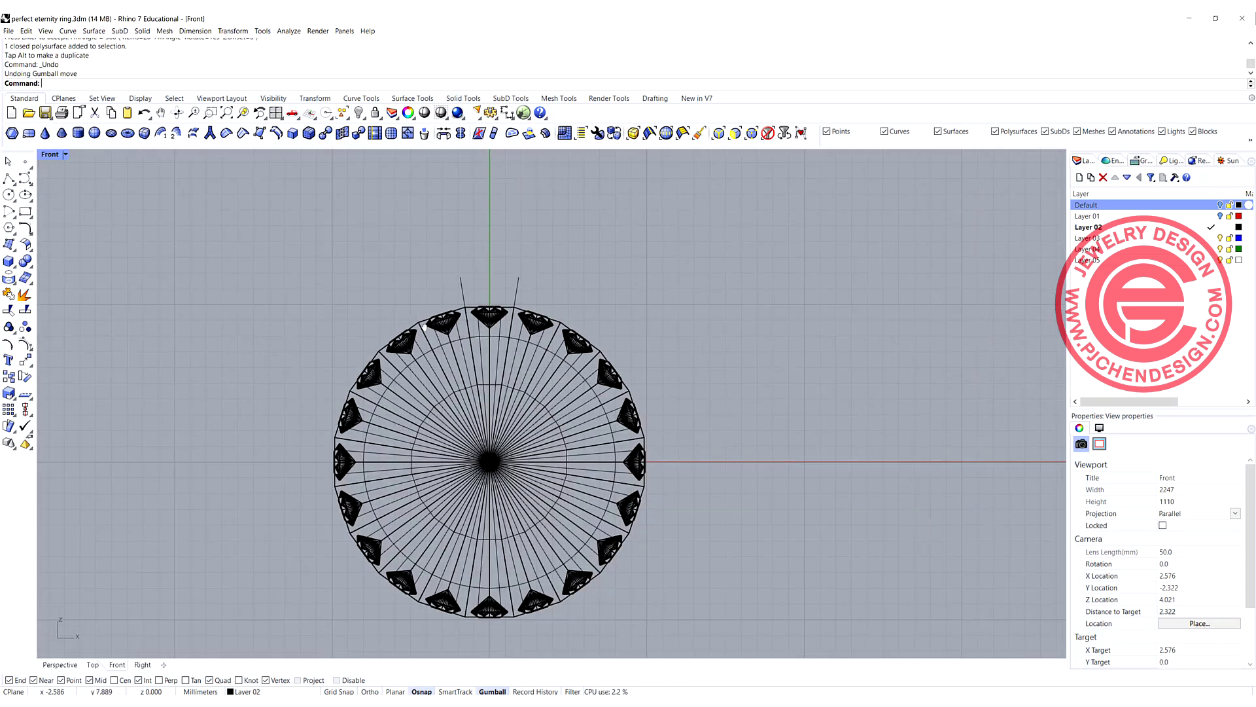
{"action": "scroll", "coordinate": [426, 332], "scroll_direction": "up", "scroll_amount": 3}
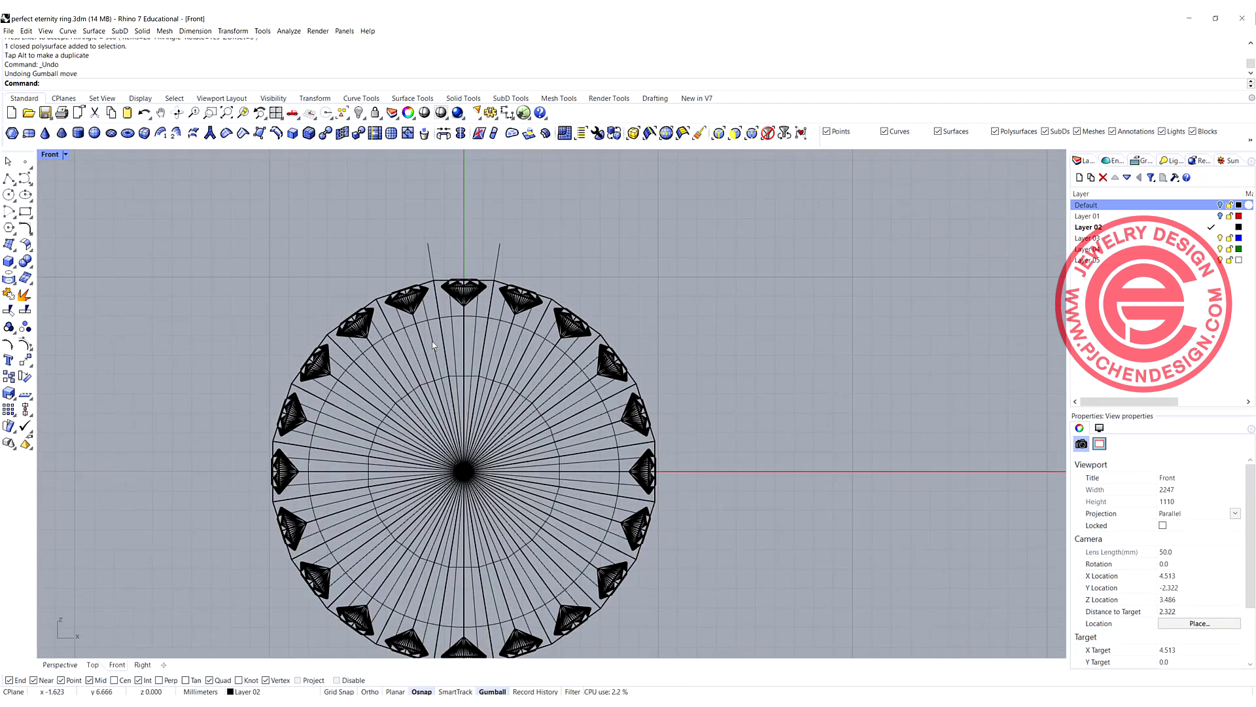
{"action": "key", "text": "ctrl+z"}
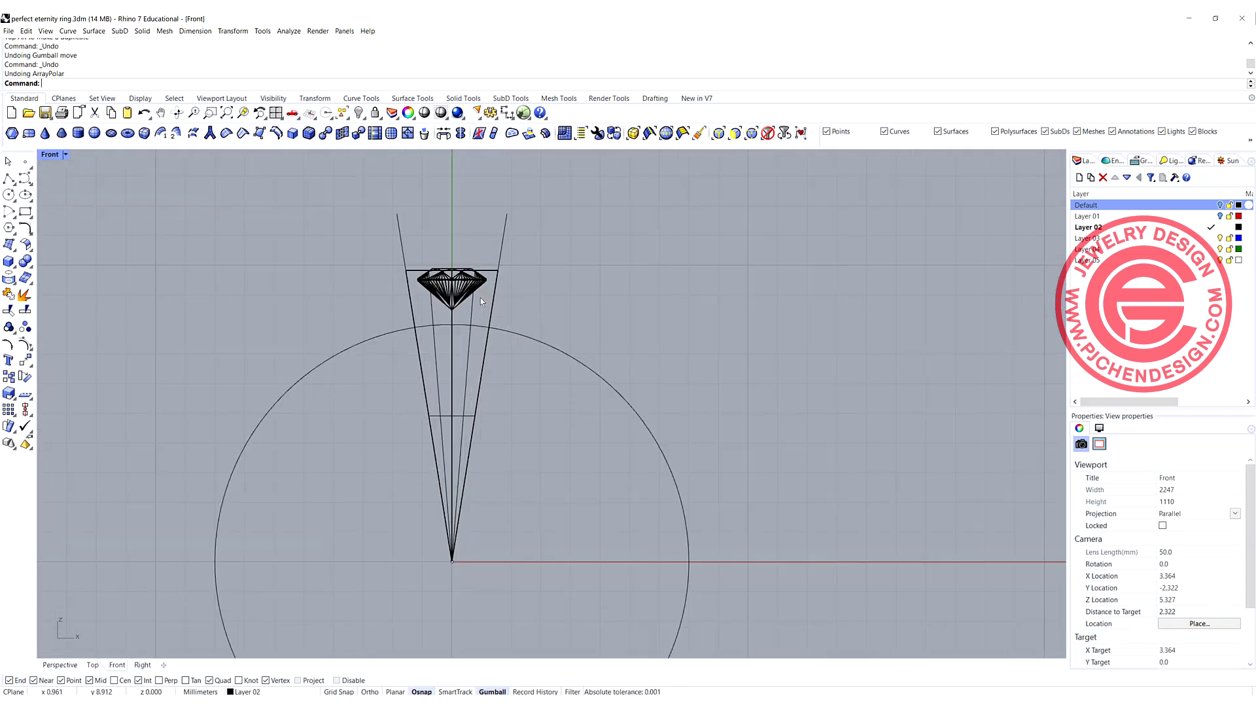
- Raise the cutter above the gem and boolean-subtract it from the hexagonal setting
{"action": "left_click", "coordinate": [452, 336]}
{"action": "scroll", "coordinate": [428, 398], "scroll_direction": "down", "scroll_amount": 2}
{"action": "left_click_drag", "start_coordinate": [428, 396], "coordinate": [429, 302]}
{"action": "left_click", "coordinate": [580, 347]}
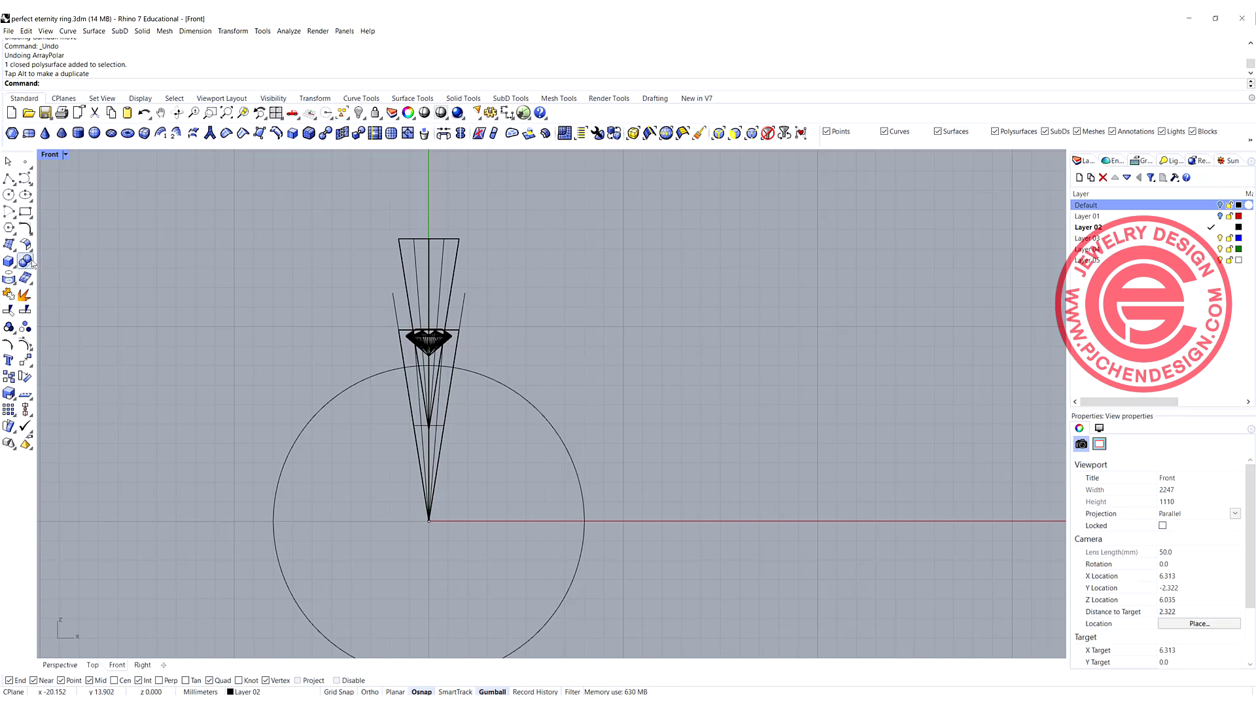
{"action": "left_click", "coordinate": [34, 263]}
{"action": "left_click", "coordinate": [59, 264]}
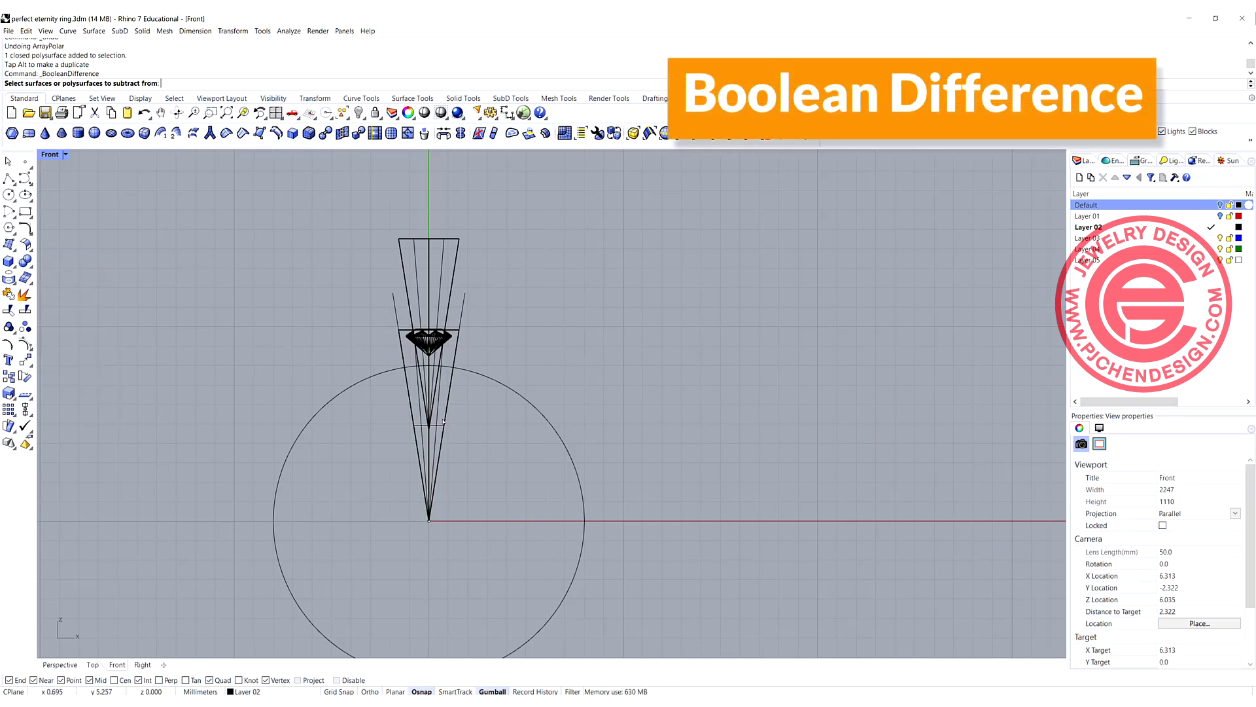
{"action": "left_click", "coordinate": [443, 421]}
{"action": "key", "text": "Return"}
{"action": "left_click", "coordinate": [434, 400]}
{"action": "key", "text": "Return"}
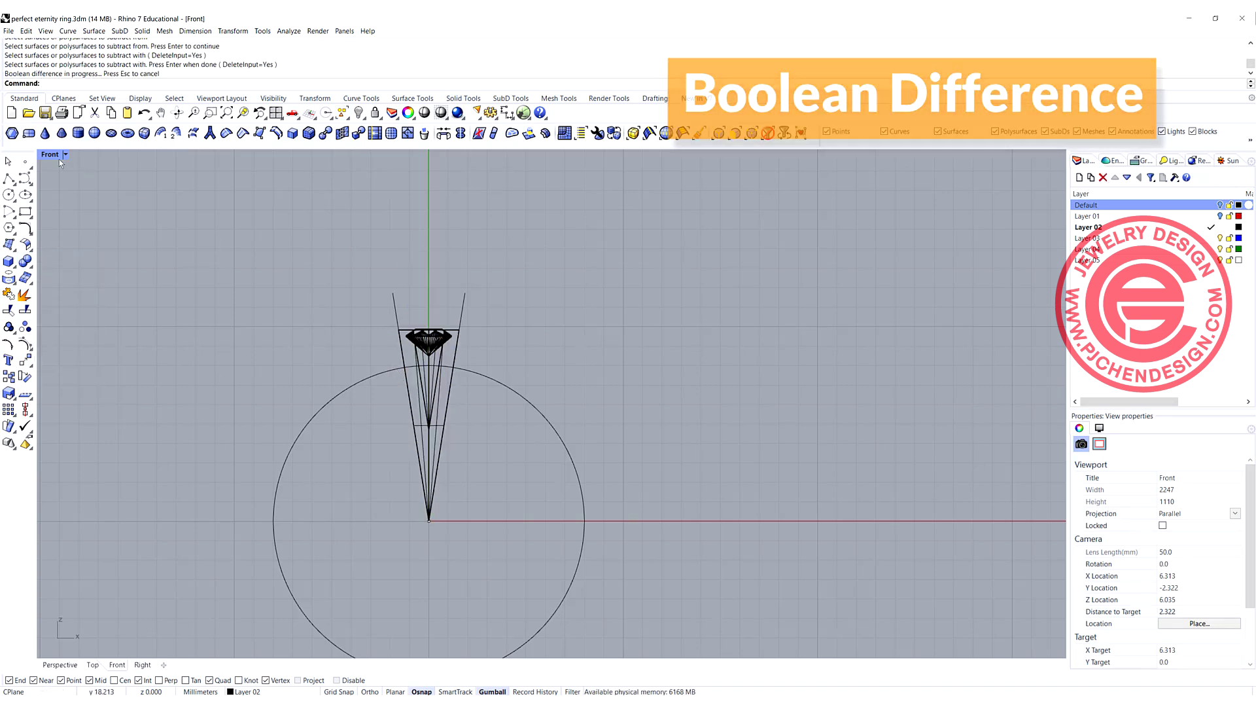
- Chamfer the five top hexagon edges of the setting at 0.6
{"action": "double_click", "coordinate": [53, 155]}
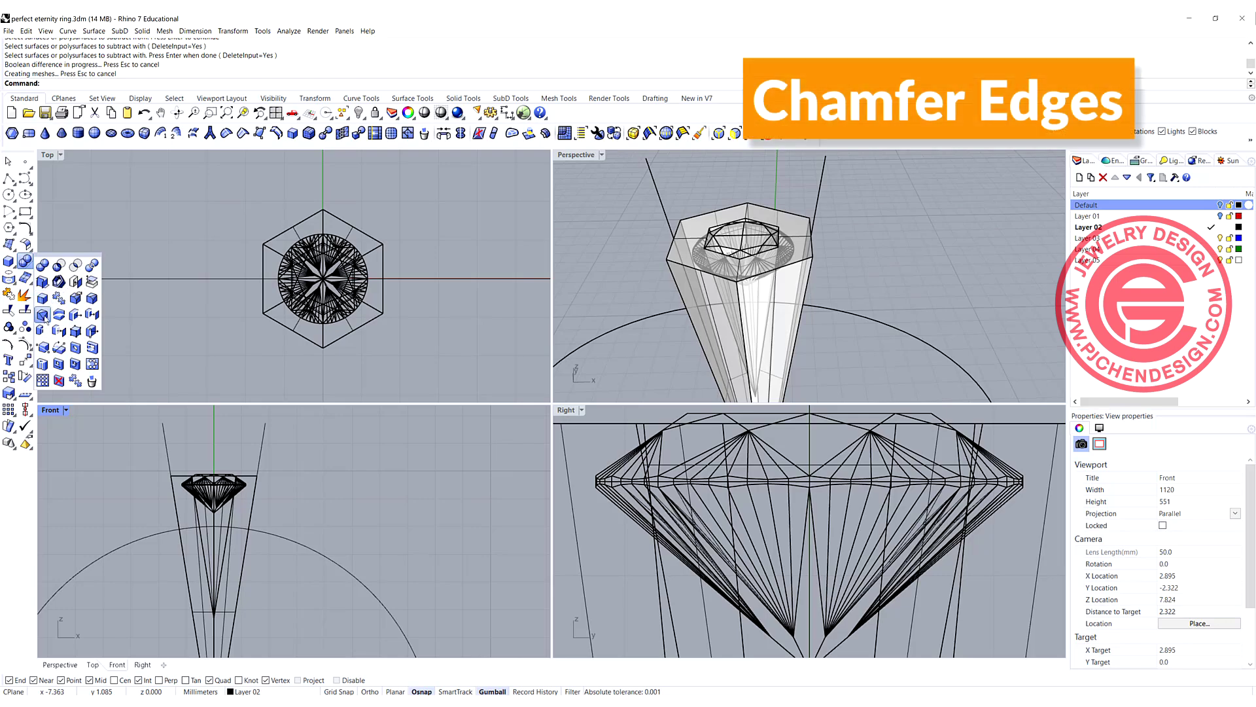
{"action": "left_click", "coordinate": [42, 315]}
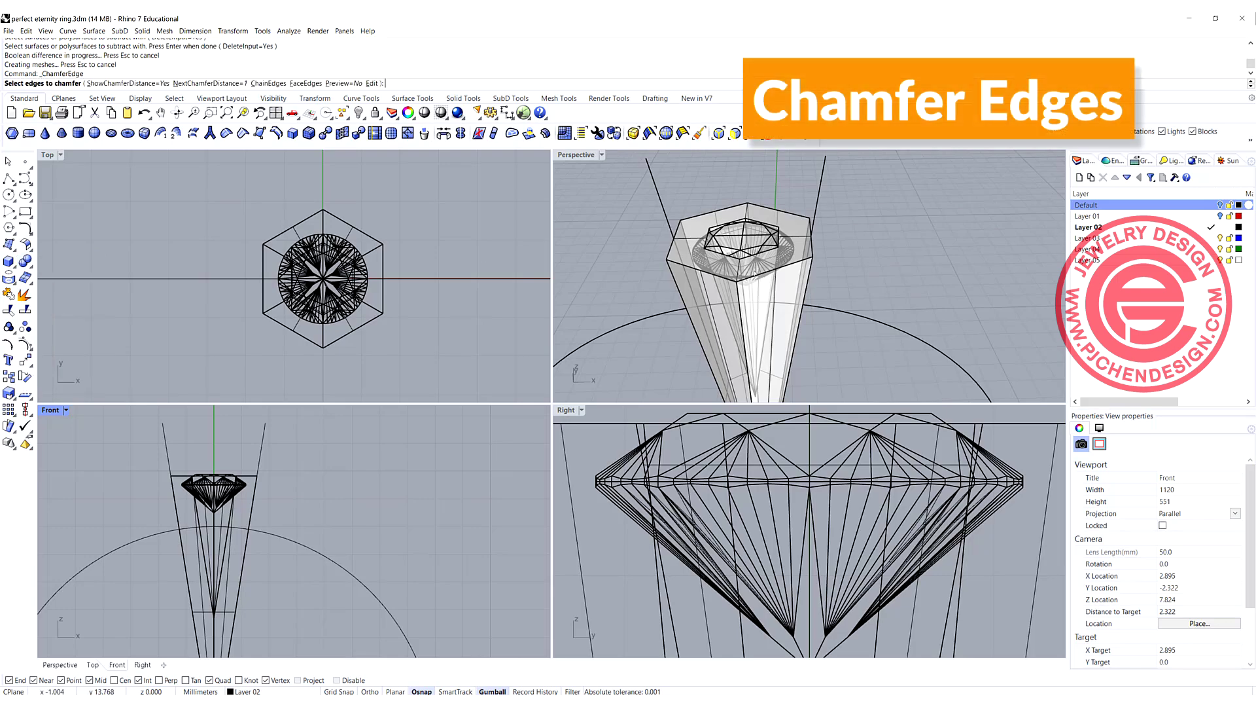
{"action": "left_click", "coordinate": [214, 84]}
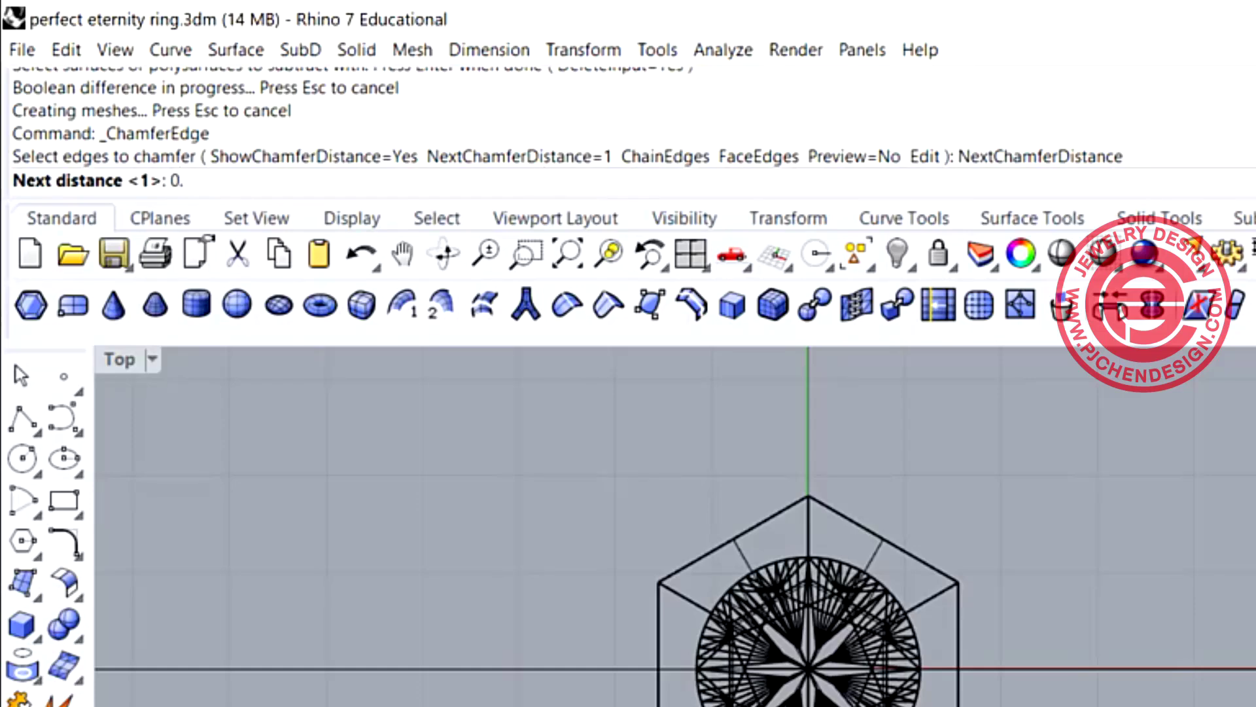
{"action": "key", "text": "Return"}
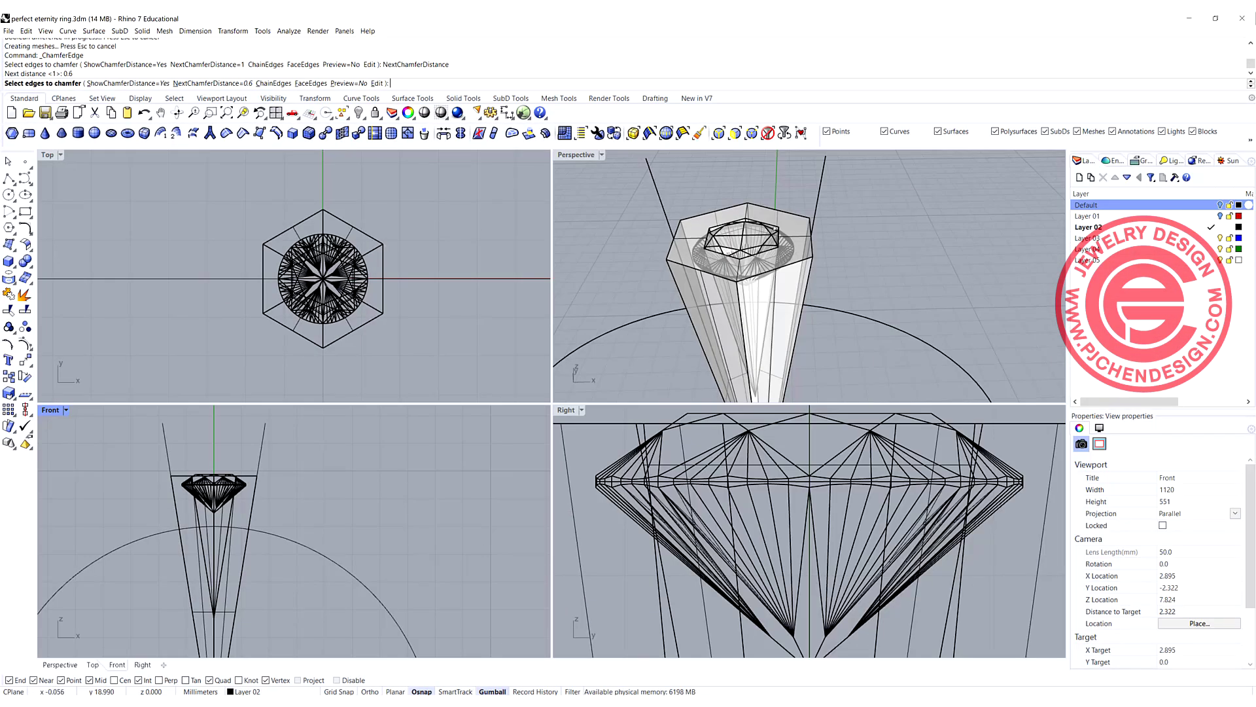
{"action": "left_click", "coordinate": [753, 223]}
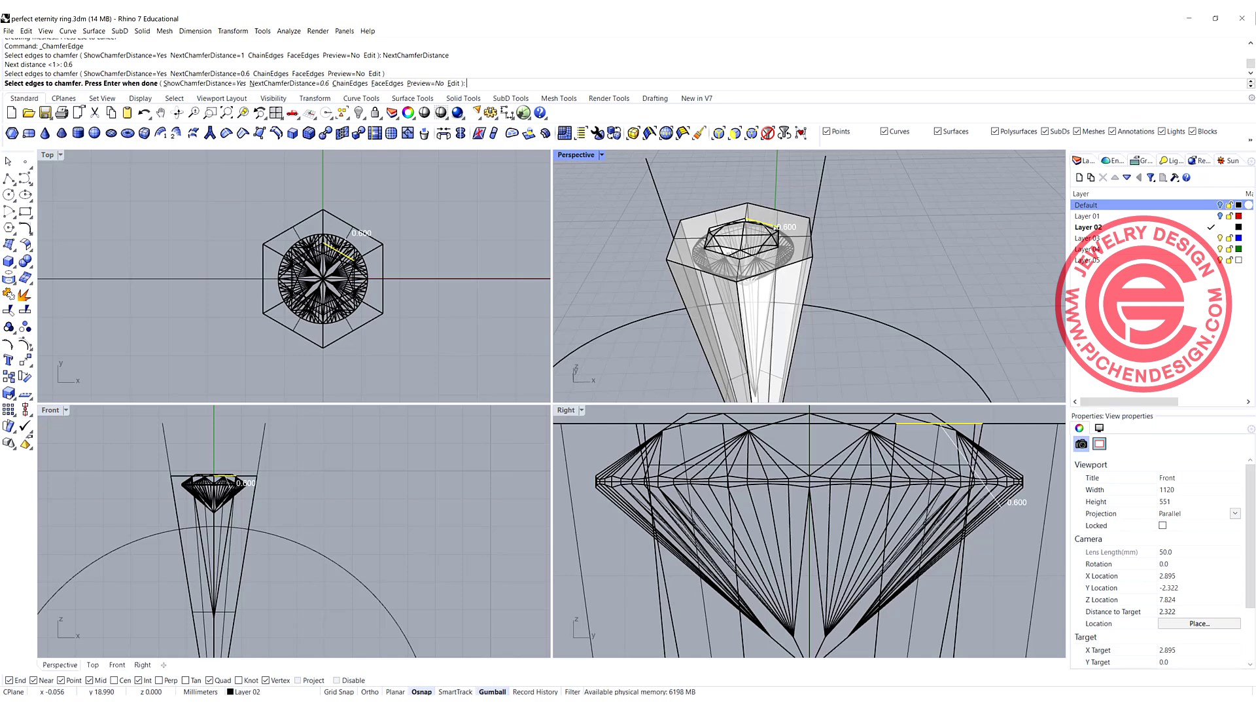
{"action": "scroll", "coordinate": [733, 223], "scroll_direction": "up", "scroll_amount": 3}
{"action": "left_click", "coordinate": [684, 237]}
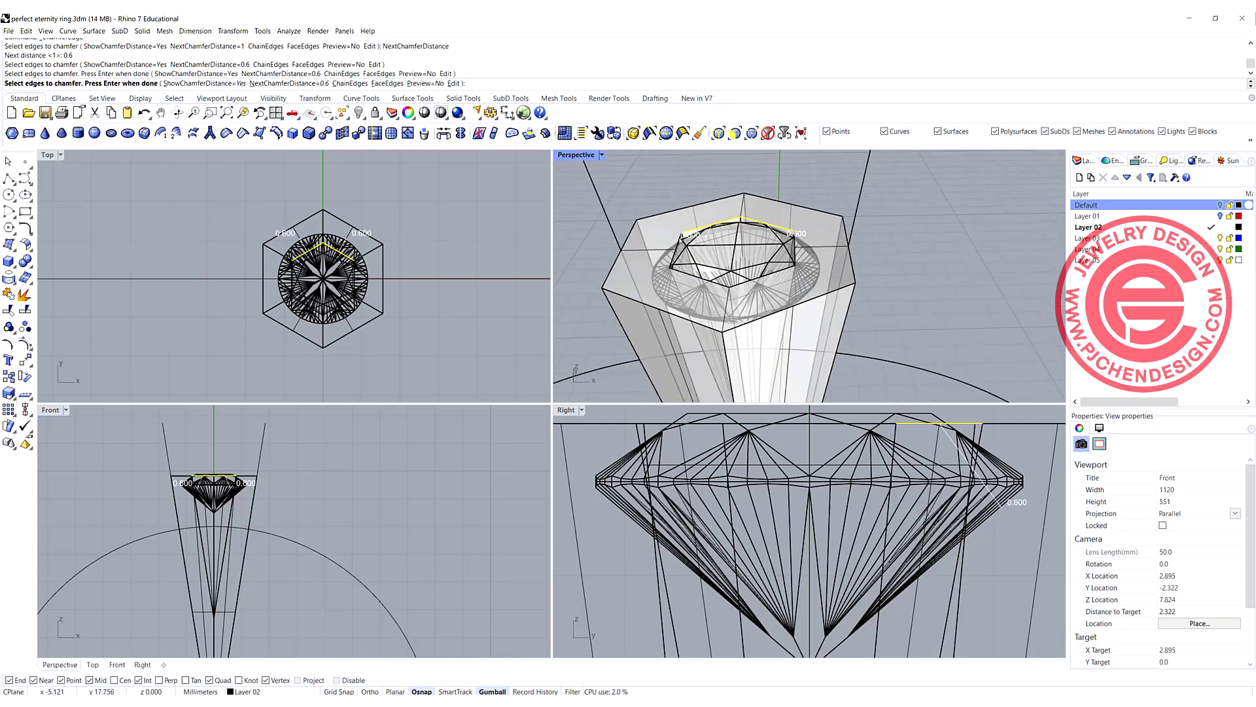
{"action": "left_click", "coordinate": [677, 255]}
{"action": "left_click", "coordinate": [699, 277]}
{"action": "left_click", "coordinate": [762, 276]}
{"action": "key", "text": "Return"}
{"action": "key", "text": "Return"}
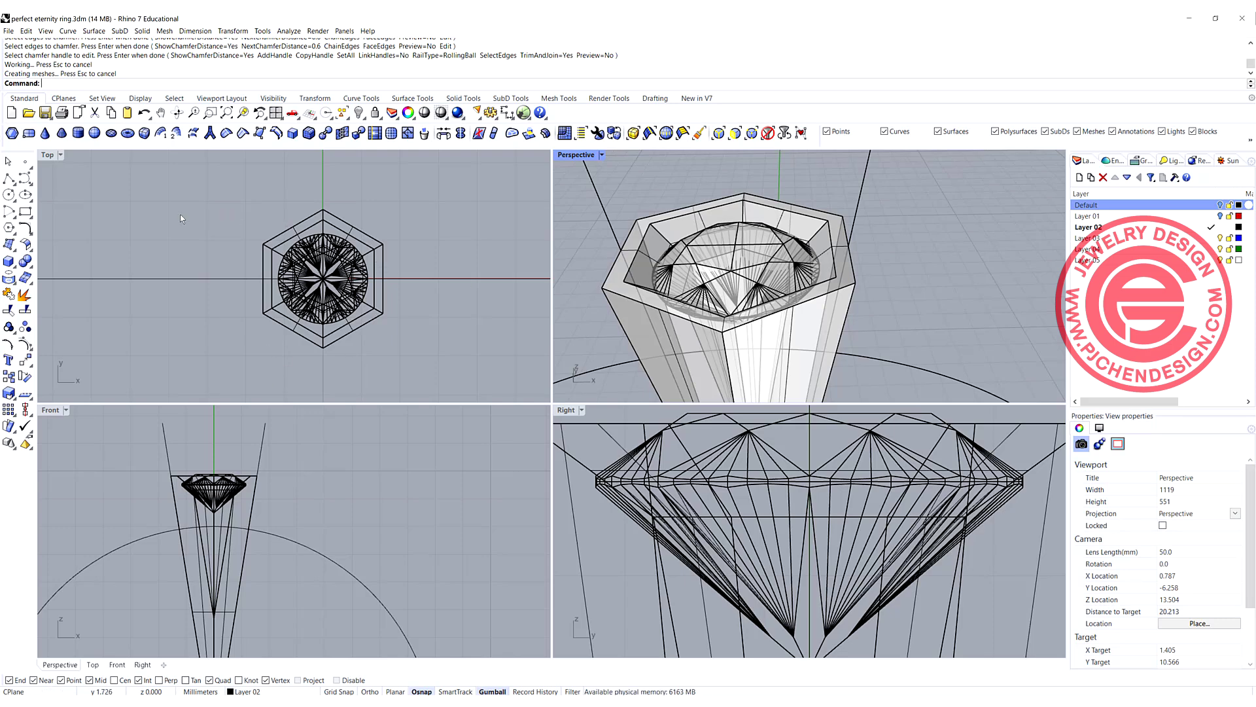
- Draw a short vertical prong path at a hexagon corner with Ortho on
{"action": "left_click", "coordinate": [9, 178]}
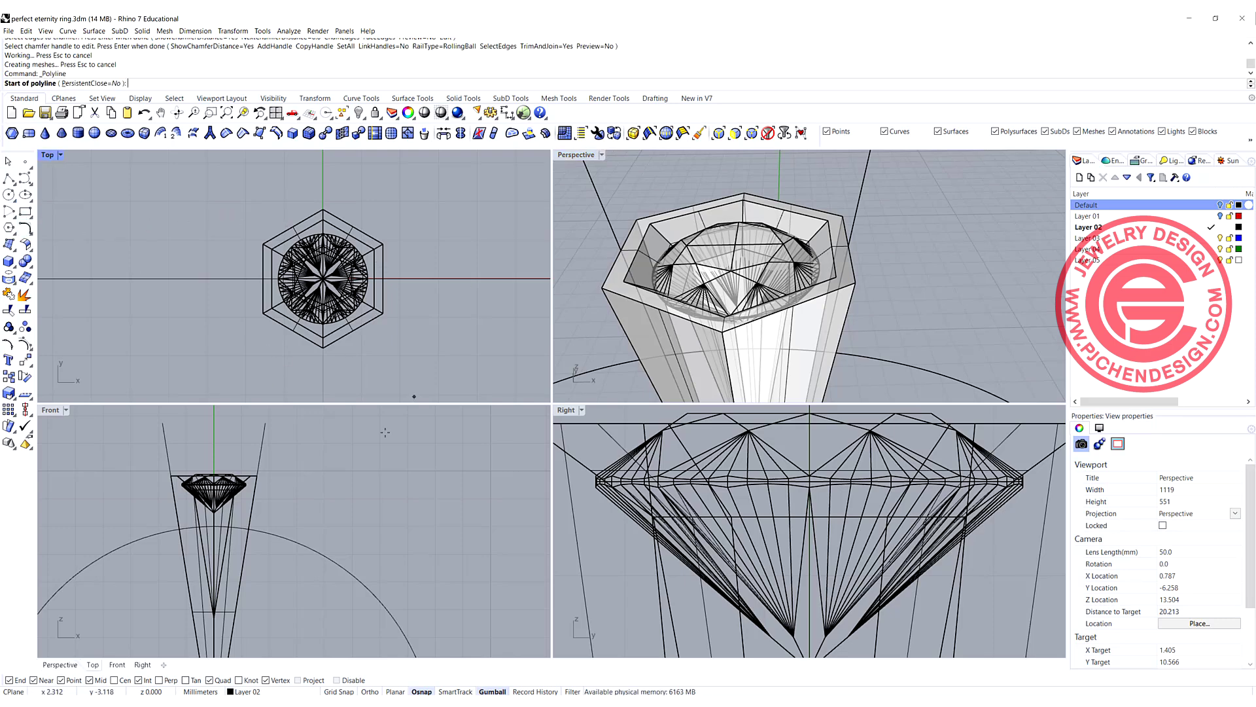
{"action": "scroll", "coordinate": [241, 480], "scroll_direction": "up", "scroll_amount": 4}
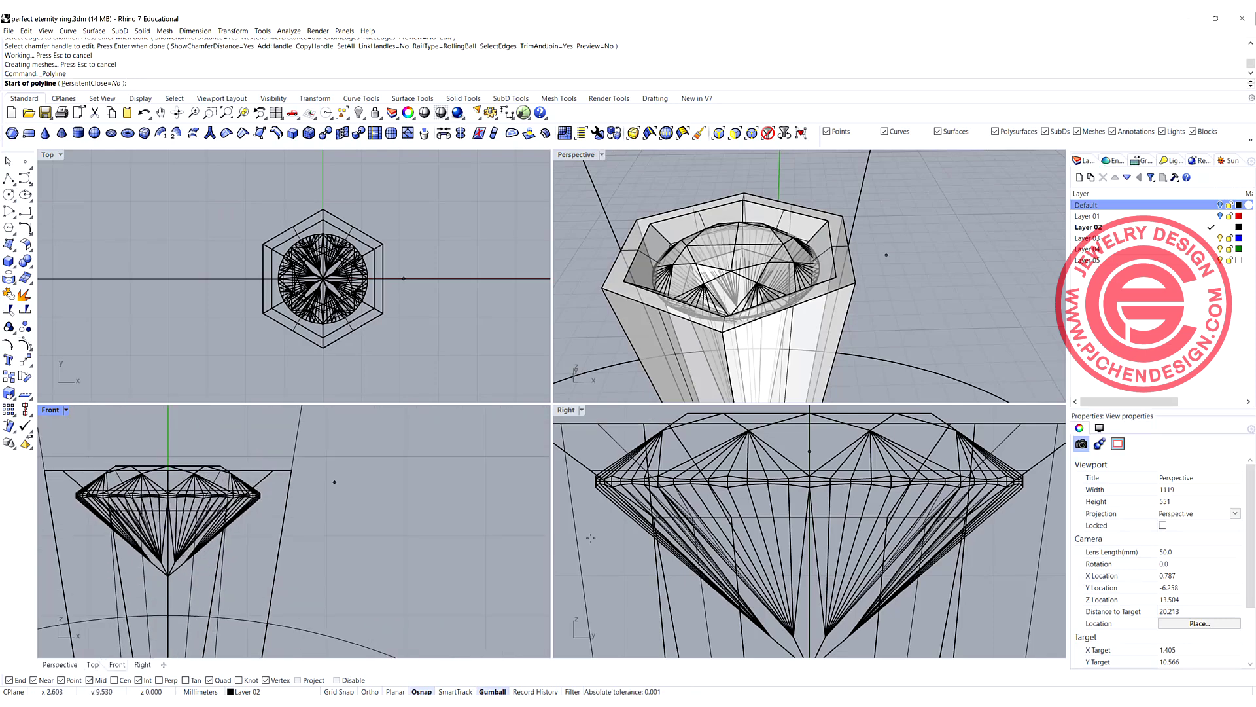
{"action": "scroll", "coordinate": [746, 490], "scroll_direction": "down", "scroll_amount": 5}
{"action": "scroll", "coordinate": [842, 486], "scroll_direction": "up", "scroll_amount": 2}
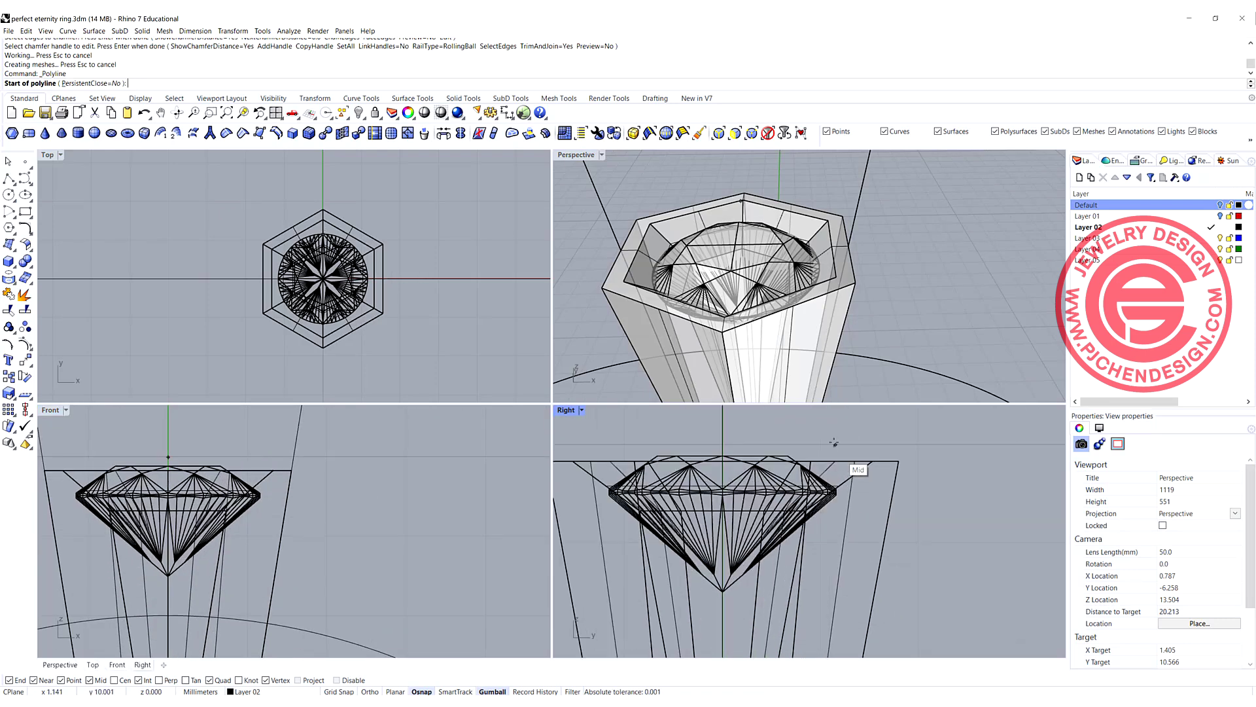
{"action": "left_click", "coordinate": [840, 442]}
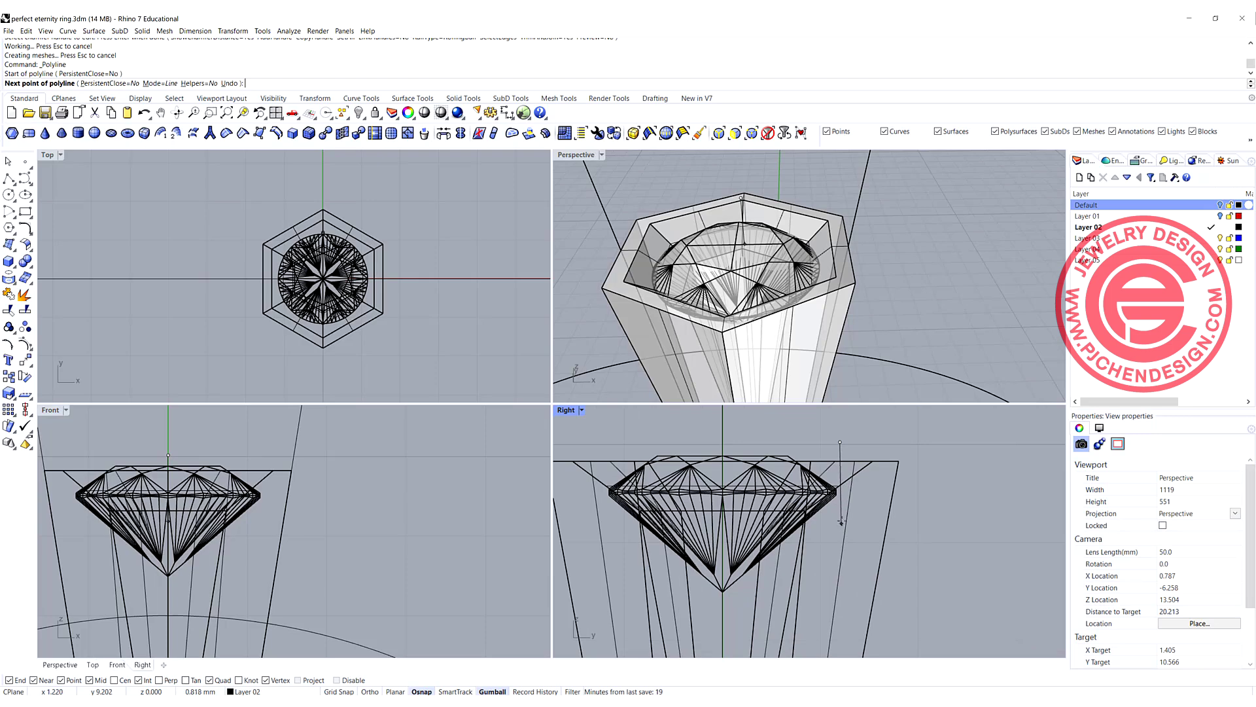
{"action": "key", "text": "F8"}
{"action": "left_click", "coordinate": [840, 520]}
{"action": "key", "text": "Return"}
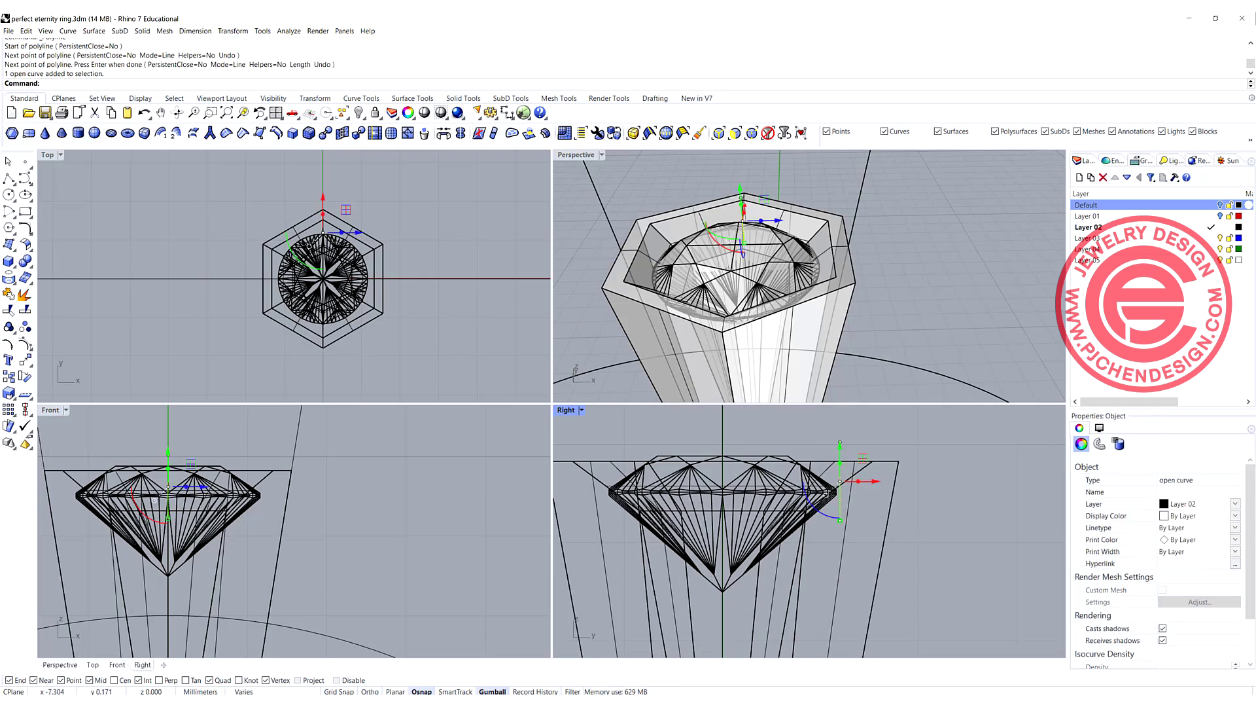
- Pipe the path into a round-capped prong
{"action": "left_click", "coordinate": [26, 278]}
{"action": "left_click", "coordinate": [75, 288]}
{"action": "scroll", "coordinate": [324, 226], "scroll_direction": "up", "scroll_amount": 6}
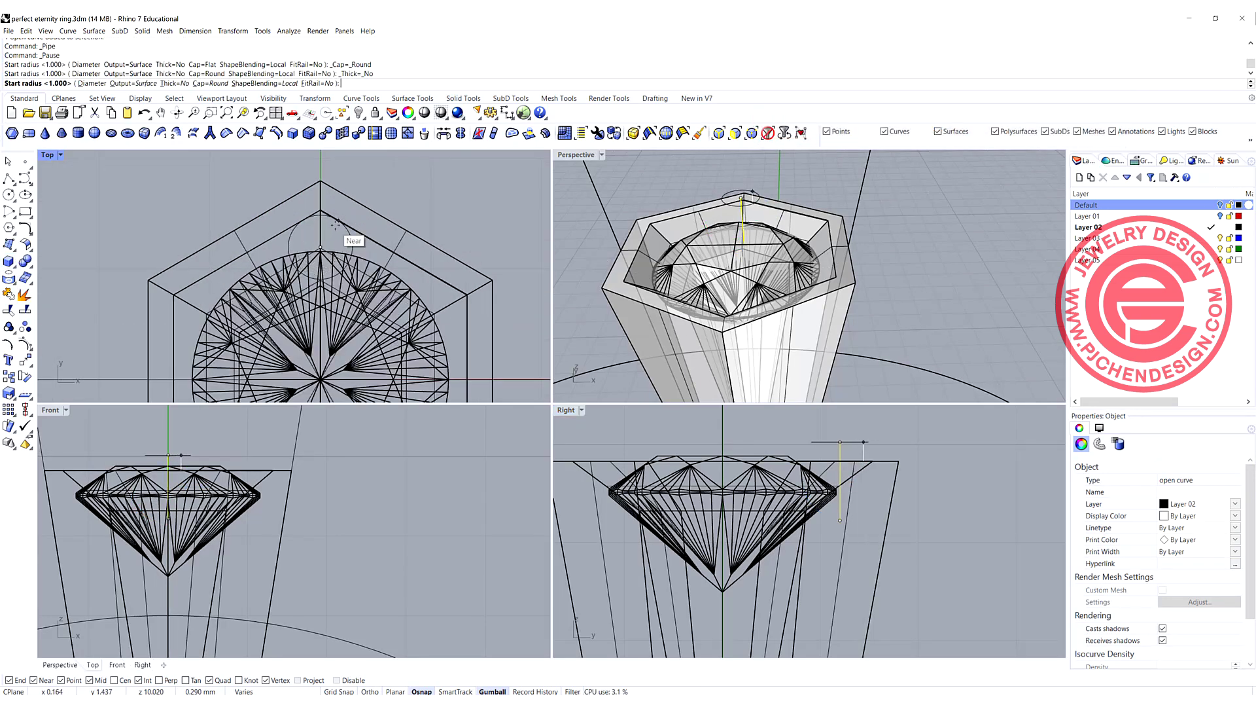
{"action": "scroll", "coordinate": [336, 224], "scroll_direction": "up", "scroll_amount": 2}
{"action": "left_click", "coordinate": [328, 220]}
{"action": "left_click", "coordinate": [328, 223]}
{"action": "key", "text": "Return"}
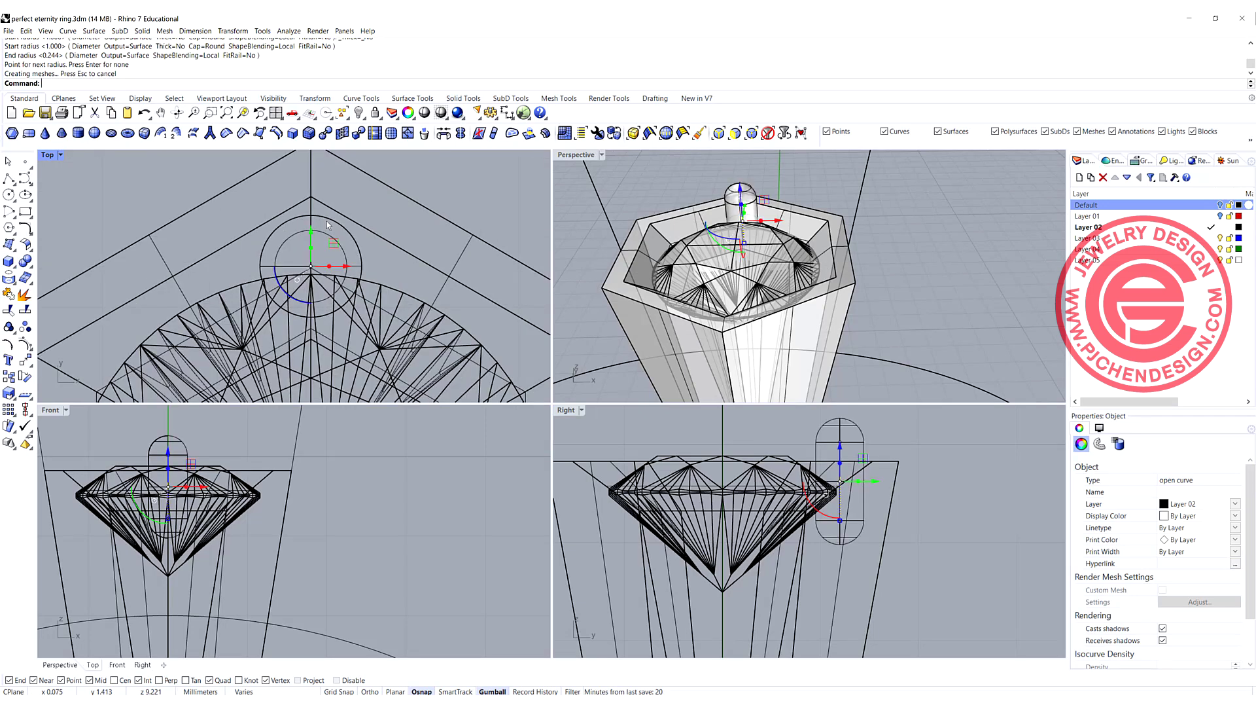
- Move the pipe prong down into the setting in the side view
{"action": "left_click", "coordinate": [880, 448]}
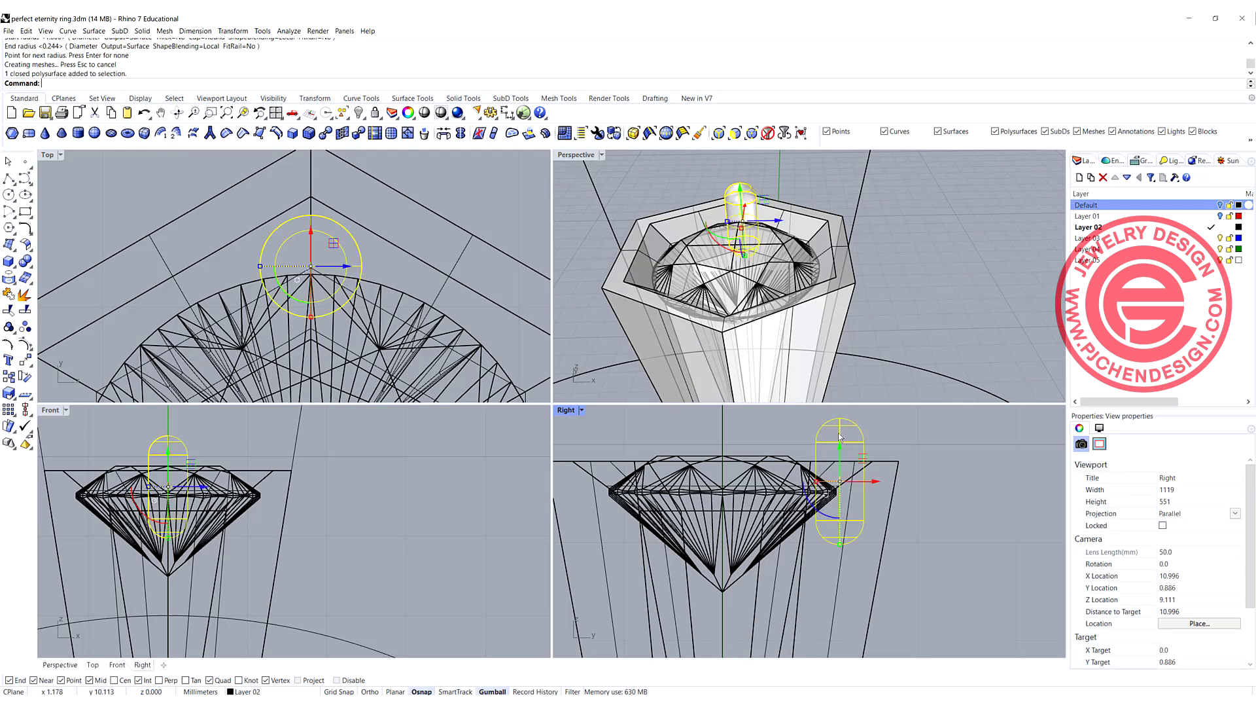
{"action": "left_click", "coordinate": [848, 443]}
{"action": "left_click_drag", "start_coordinate": [848, 445], "coordinate": [836, 471]}
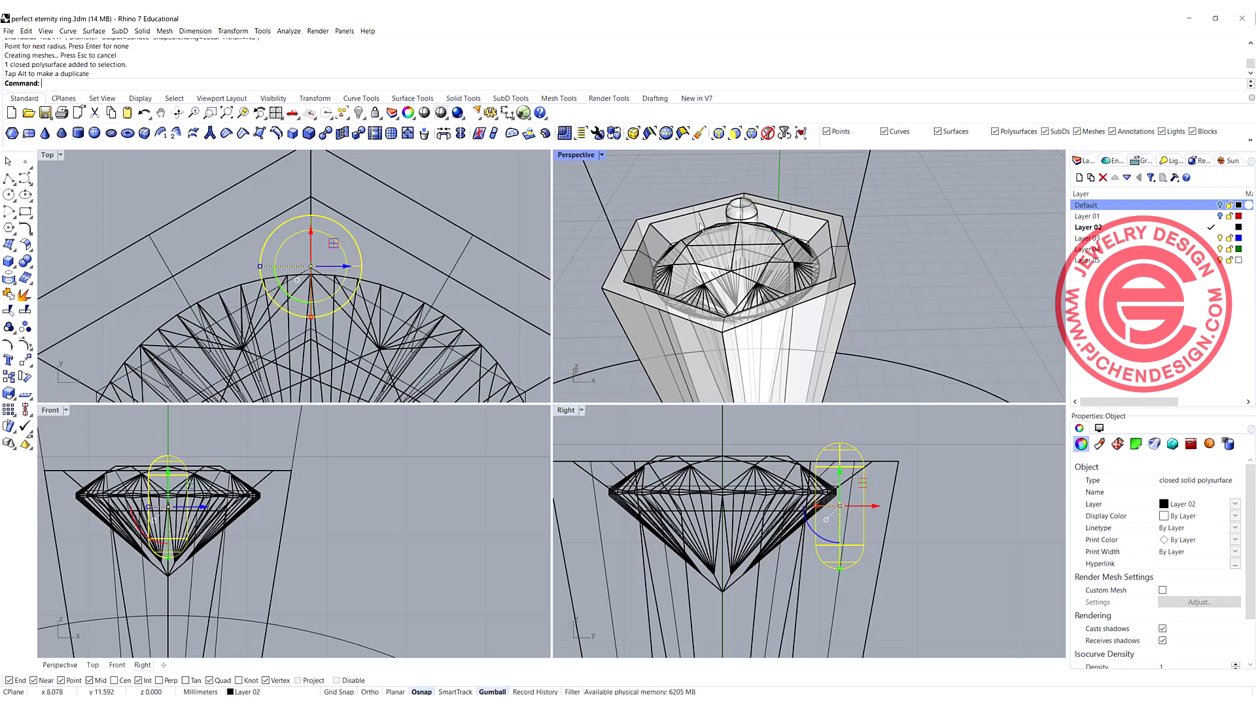
{"action": "left_click", "coordinate": [424, 184]}
- Polar-array the capsule prong into 6 copies around the origin over 360°
{"action": "scroll", "coordinate": [407, 245], "scroll_direction": "up", "scroll_amount": 1}
{"action": "right_click_drag", "start_coordinate": [576, 249], "coordinate": [722, 260]}
{"action": "scroll", "coordinate": [722, 259], "scroll_direction": "up", "scroll_amount": 4}
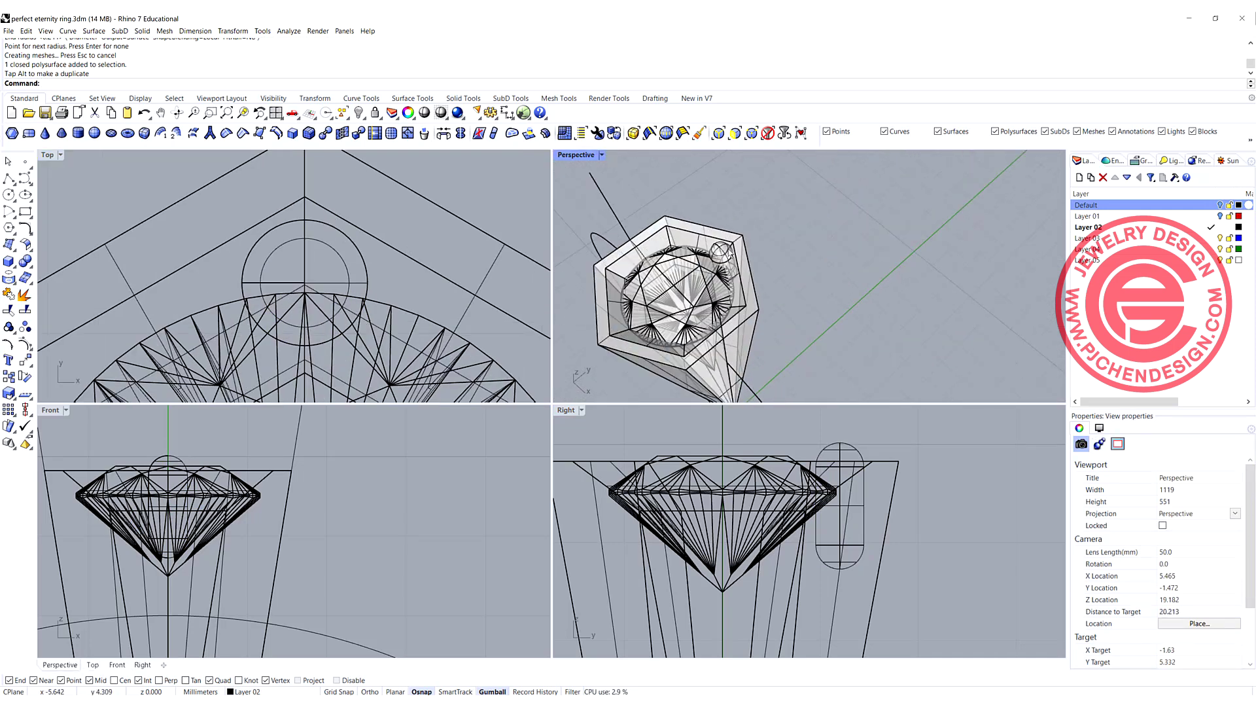
{"action": "scroll", "coordinate": [686, 270], "scroll_direction": "up", "scroll_amount": 2}
{"action": "scroll", "coordinate": [374, 267], "scroll_direction": "down", "scroll_amount": 6}
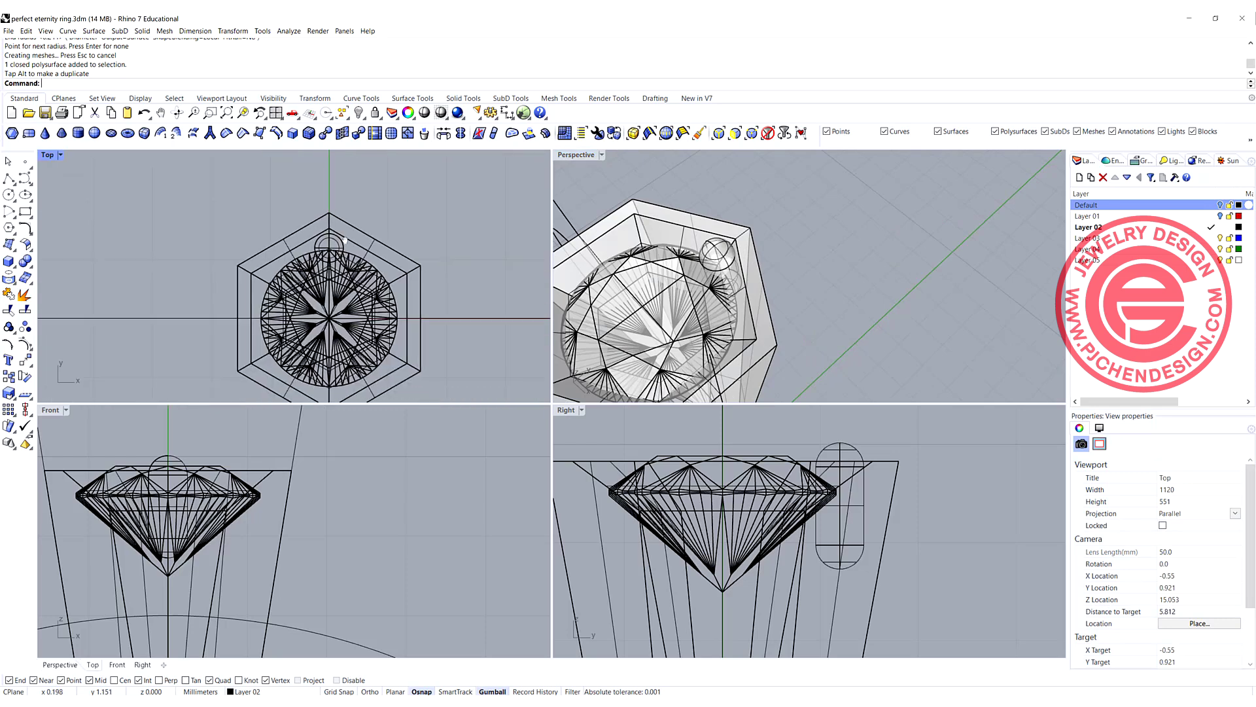
{"action": "left_click", "coordinate": [337, 242]}
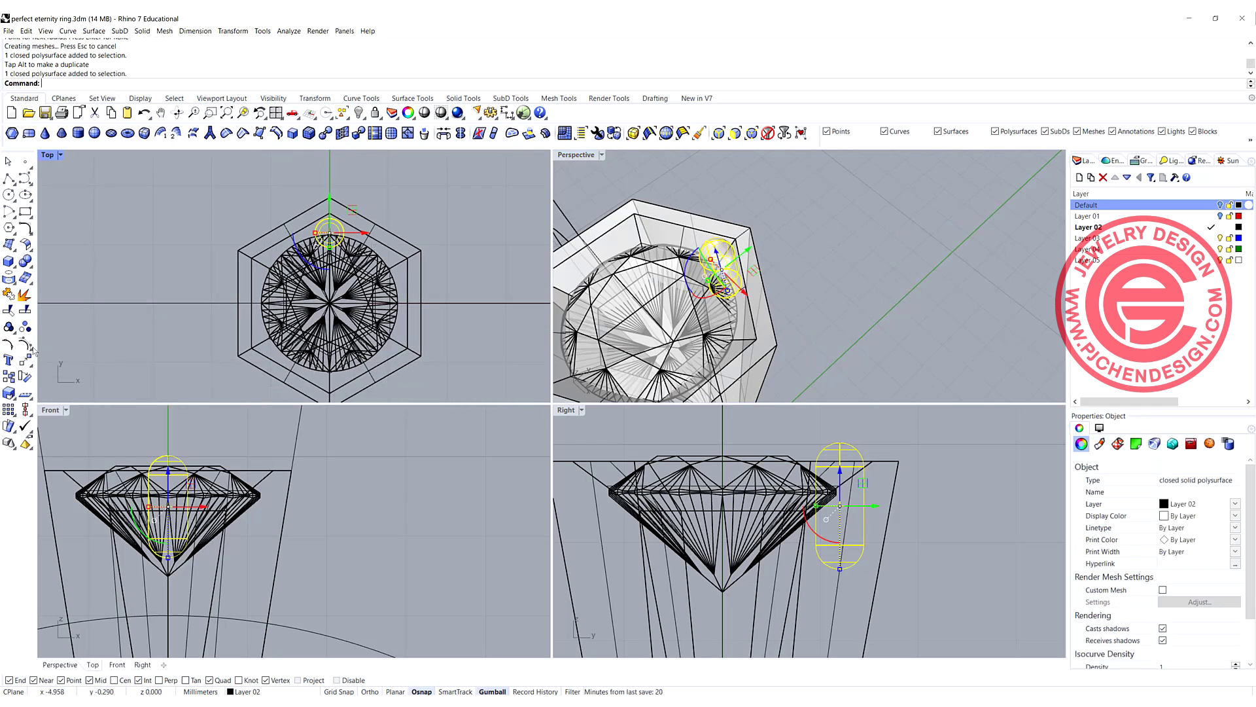
{"action": "left_click", "coordinate": [13, 415]}
{"action": "left_click", "coordinate": [44, 415]}
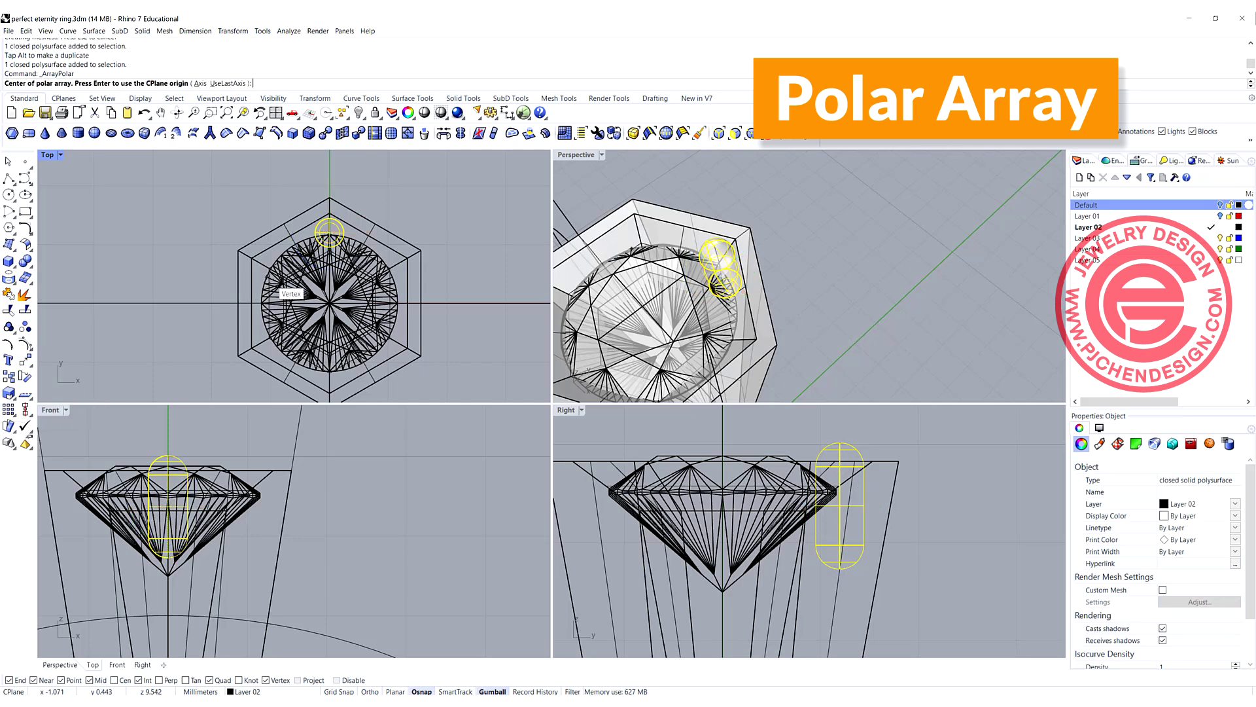
{"action": "type", "text": "0"}
{"action": "key", "text": "Return"}
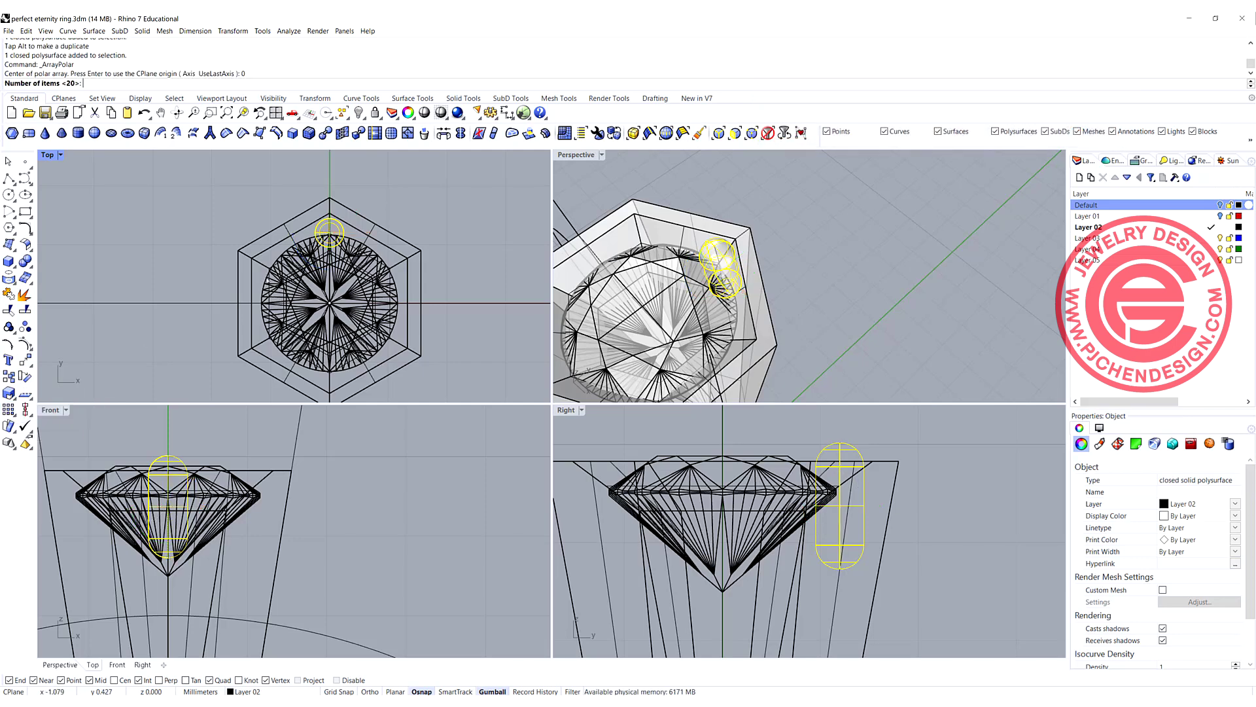
{"action": "type", "text": "6"}
{"action": "key", "text": "Return"}
{"action": "key", "text": "Return"}
{"action": "key", "text": "Return"}
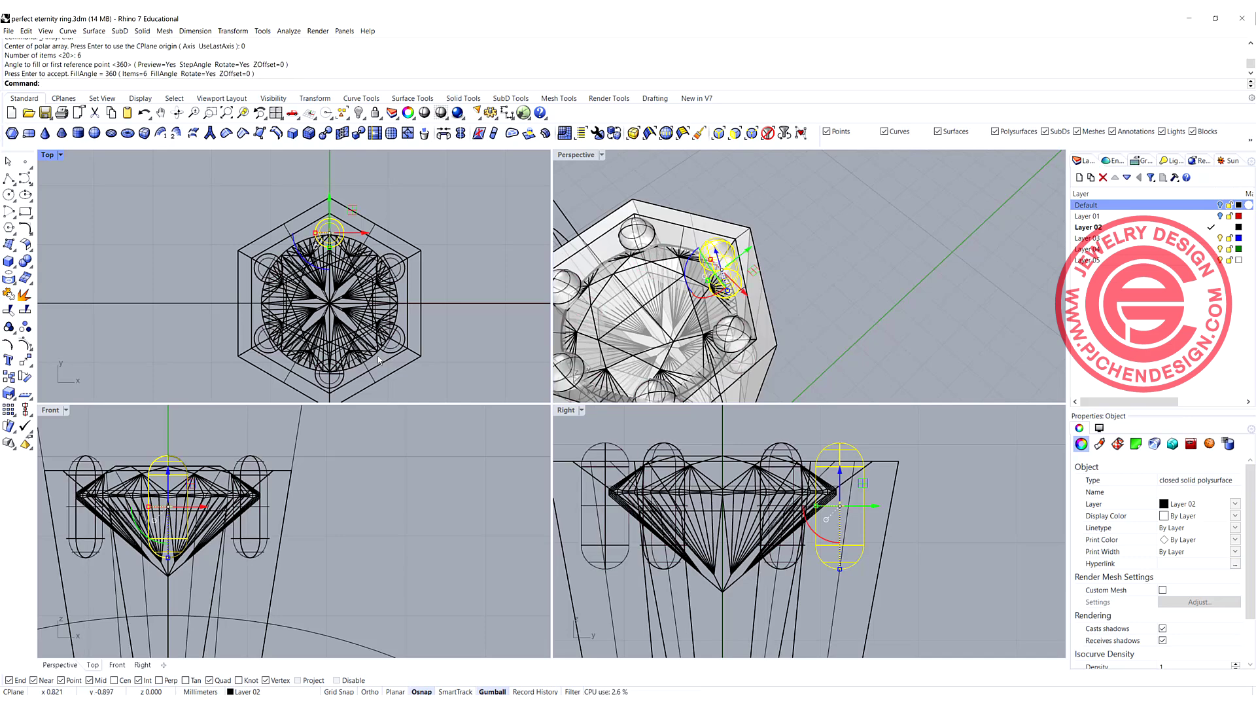
{"action": "left_click", "coordinate": [461, 331]}
- Extrude the large ring circle straight into a solid cylinder with BothSides on
{"action": "scroll", "coordinate": [307, 521], "scroll_direction": "down", "scroll_amount": 5}
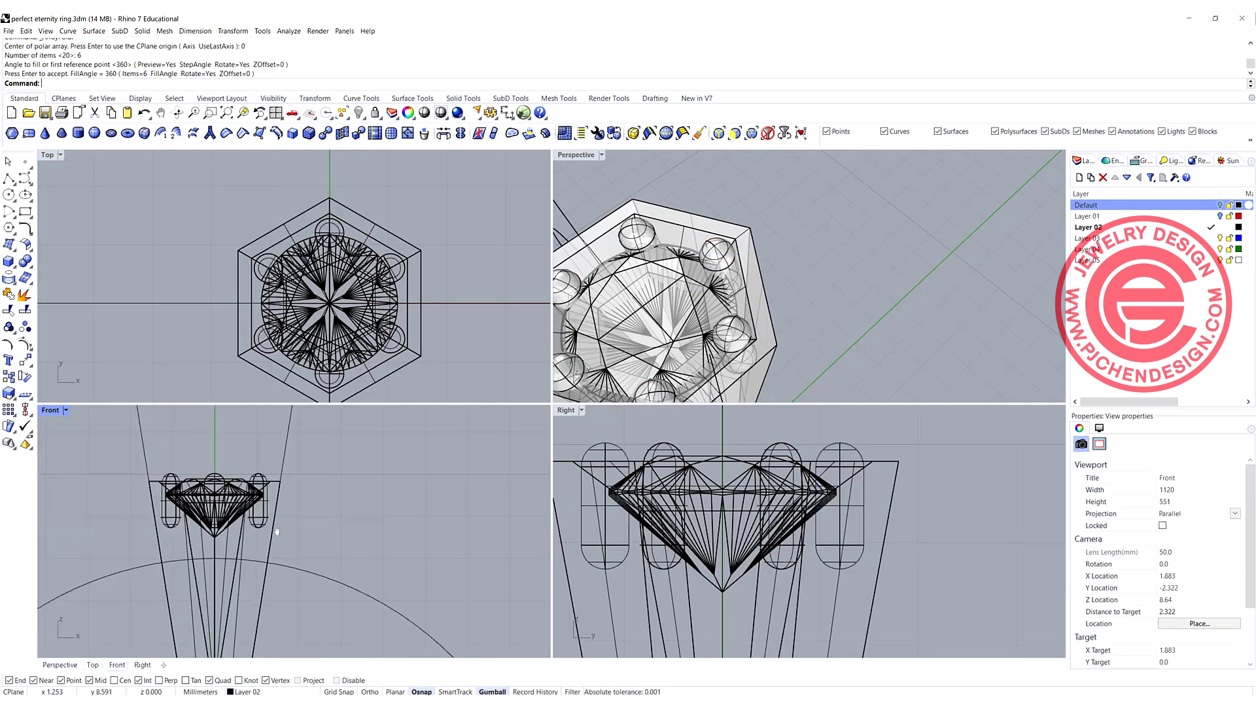
{"action": "left_click", "coordinate": [307, 521]}
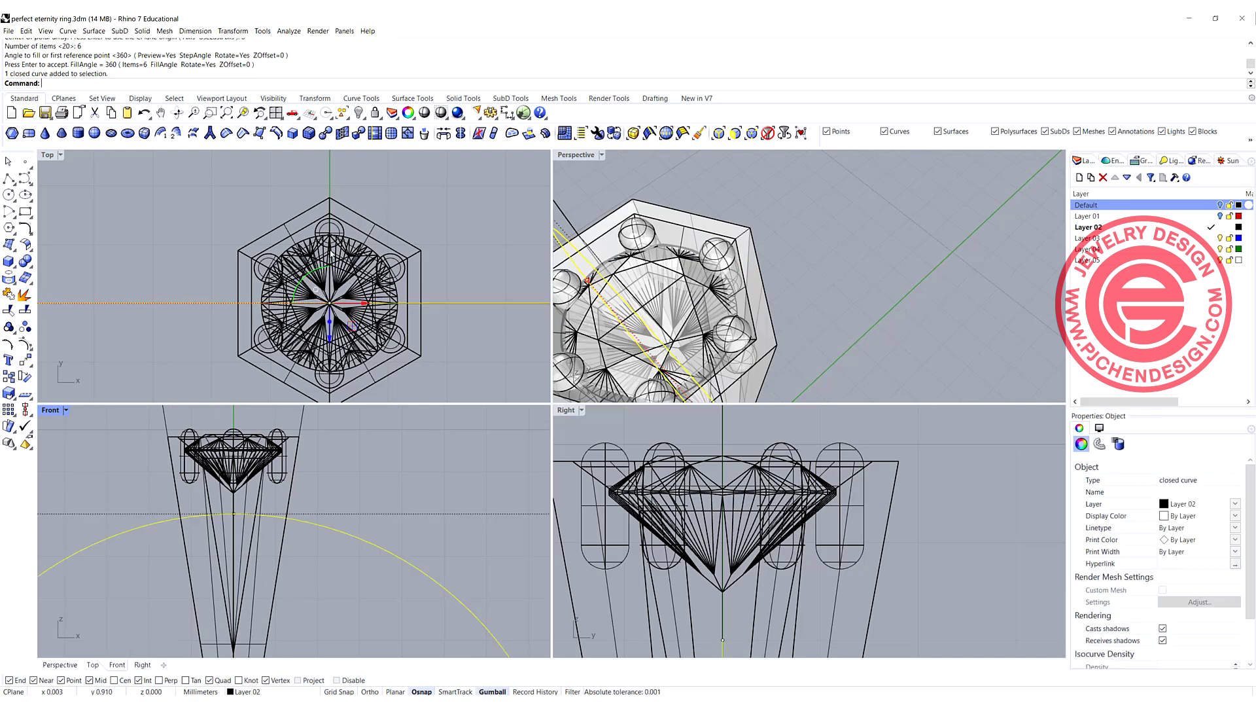
{"action": "scroll", "coordinate": [330, 253], "scroll_direction": "down", "scroll_amount": 5}
{"action": "scroll", "coordinate": [251, 564], "scroll_direction": "down", "scroll_amount": 3}
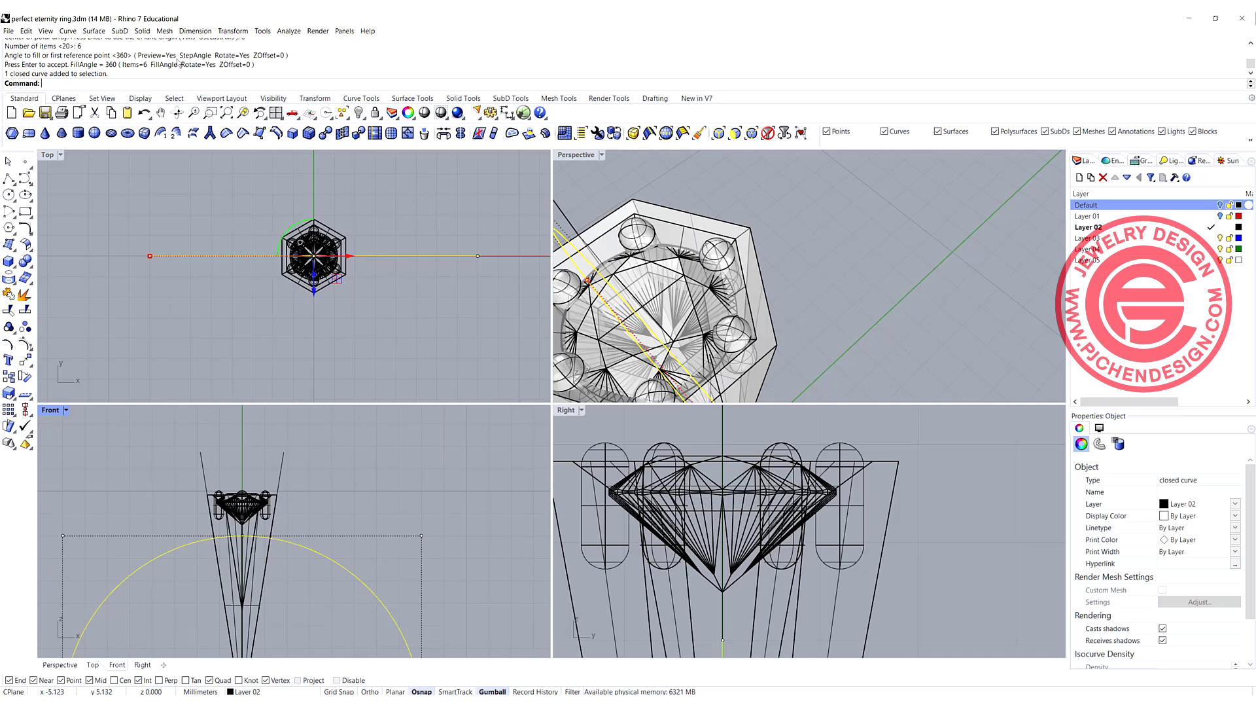
{"action": "left_click", "coordinate": [141, 31]}
{"action": "mouse_move", "coordinate": [201, 208]}
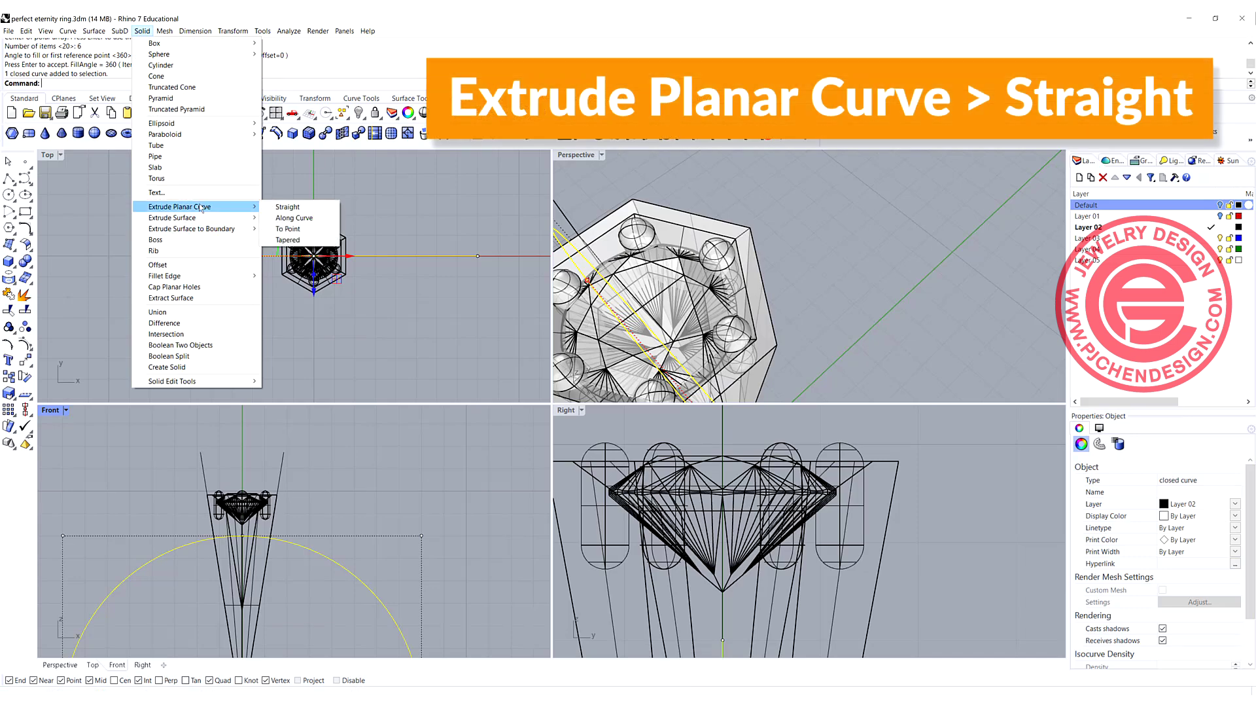
{"action": "left_click", "coordinate": [294, 208]}
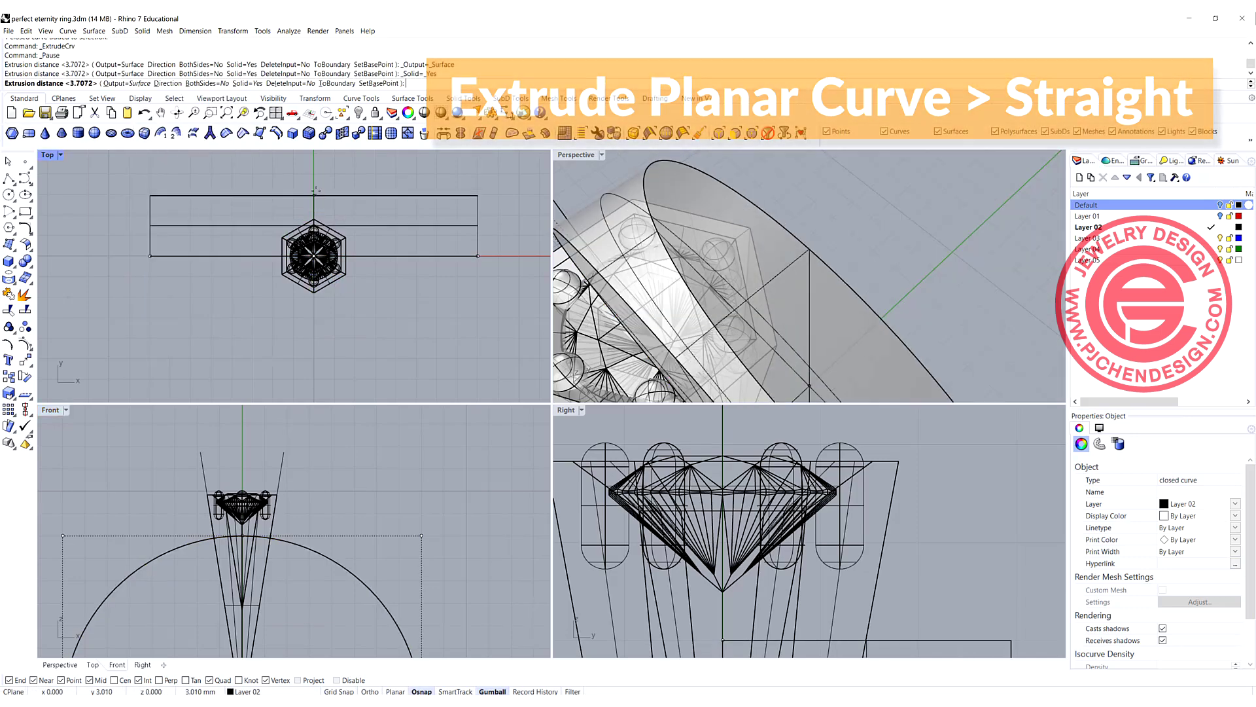
{"action": "left_click", "coordinate": [213, 85]}
{"action": "key", "text": "Return"}
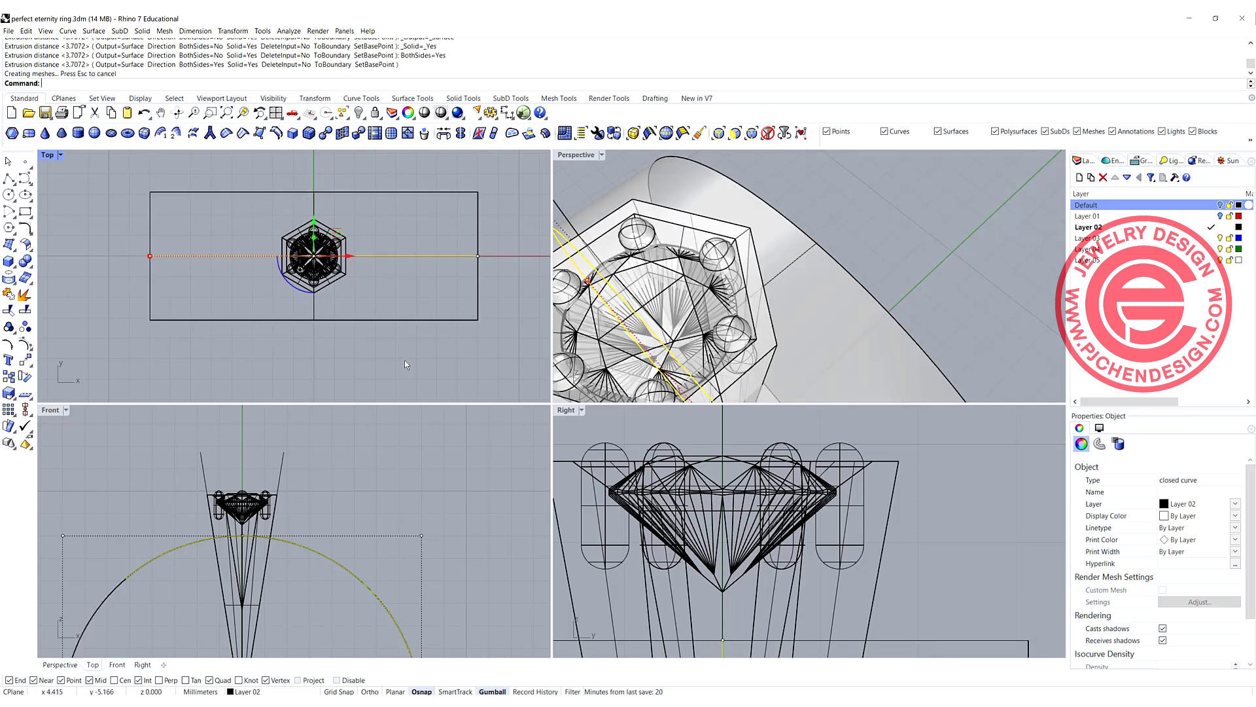
- Boolean-subtract the cylinder from the hexagonal stone setting
{"action": "scroll", "coordinate": [811, 275], "scroll_direction": "down", "scroll_amount": 5}
{"action": "scroll", "coordinate": [498, 418], "scroll_direction": "down", "scroll_amount": 3}
{"action": "left_click", "coordinate": [26, 261]}
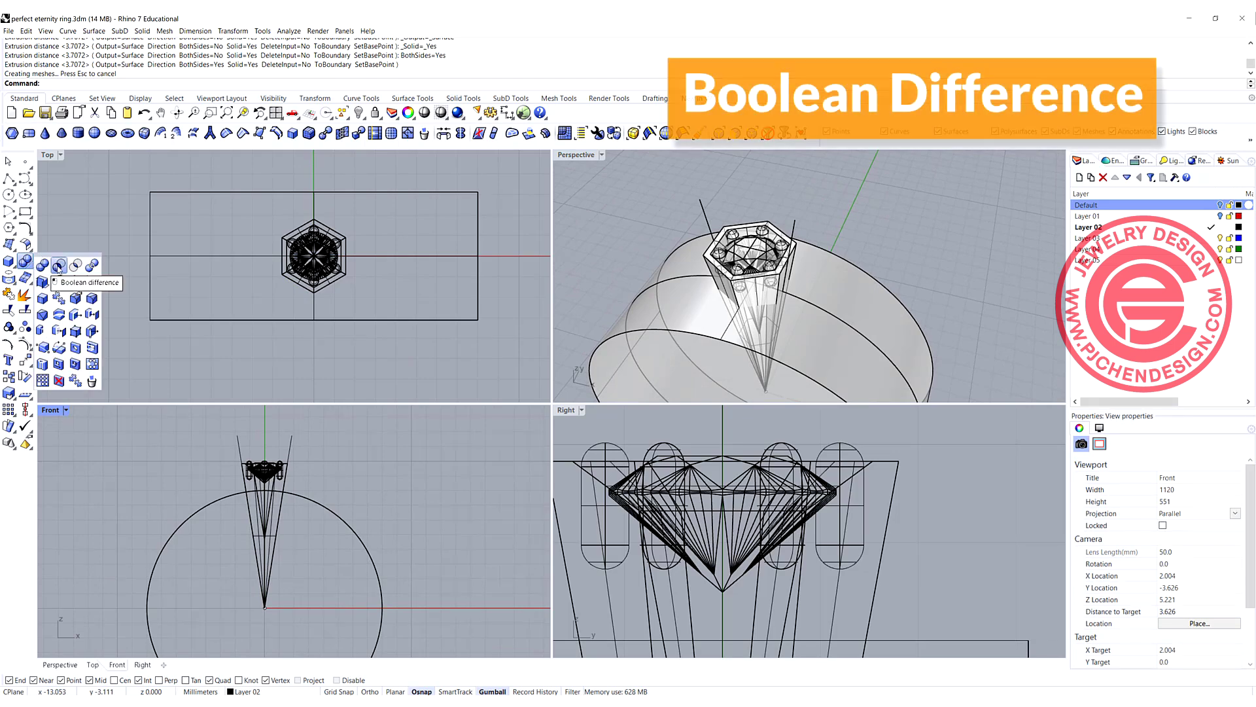
{"action": "left_click", "coordinate": [57, 268]}
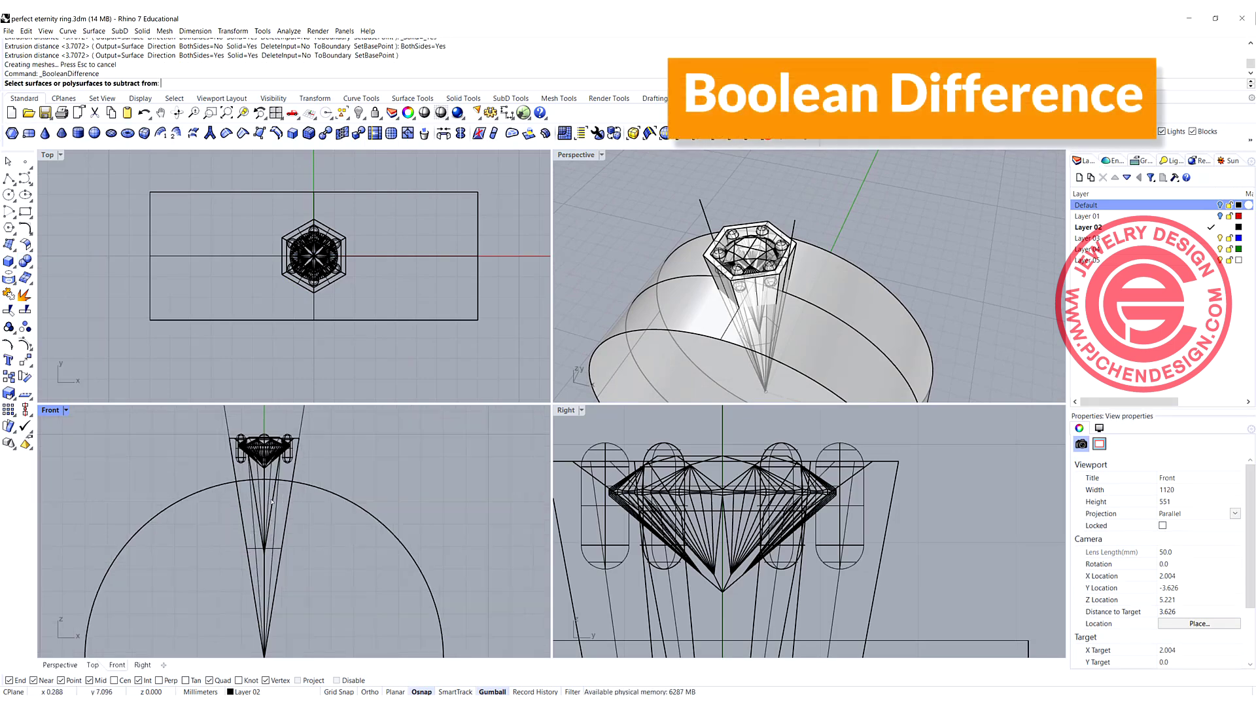
{"action": "left_click", "coordinate": [266, 513]}
{"action": "key", "text": "Return"}
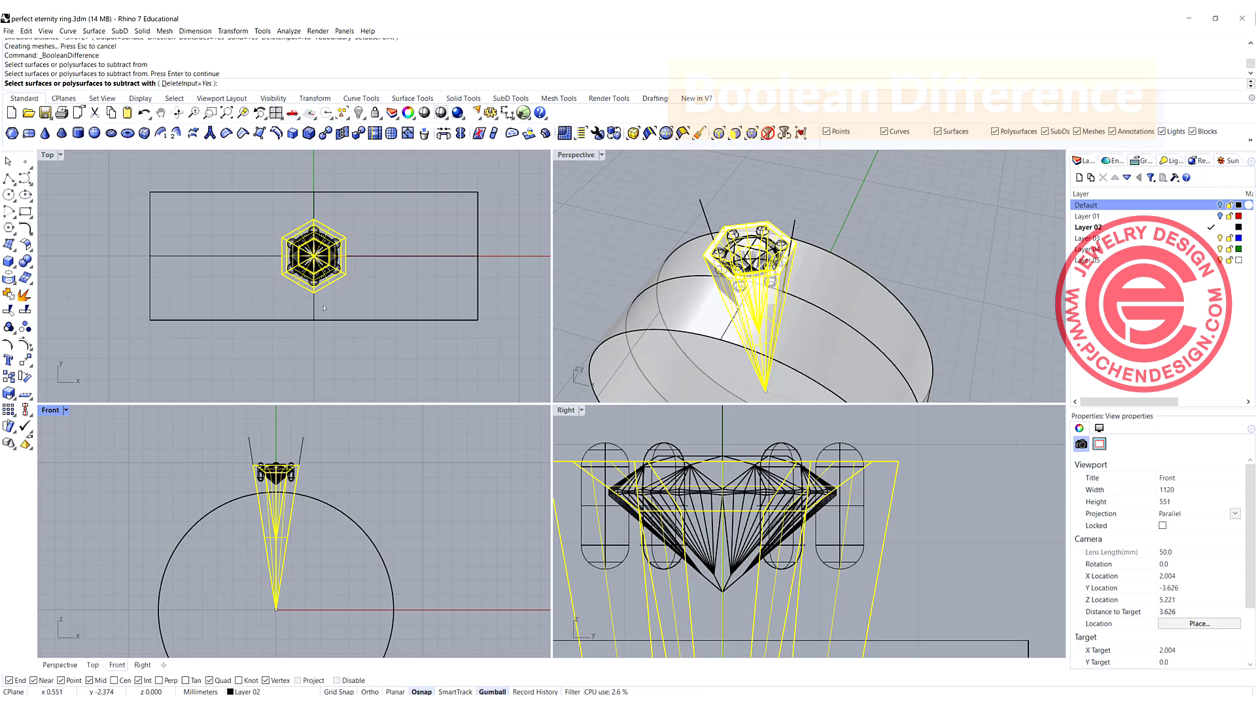
{"action": "left_click", "coordinate": [318, 308]}
{"action": "key", "text": "Return"}
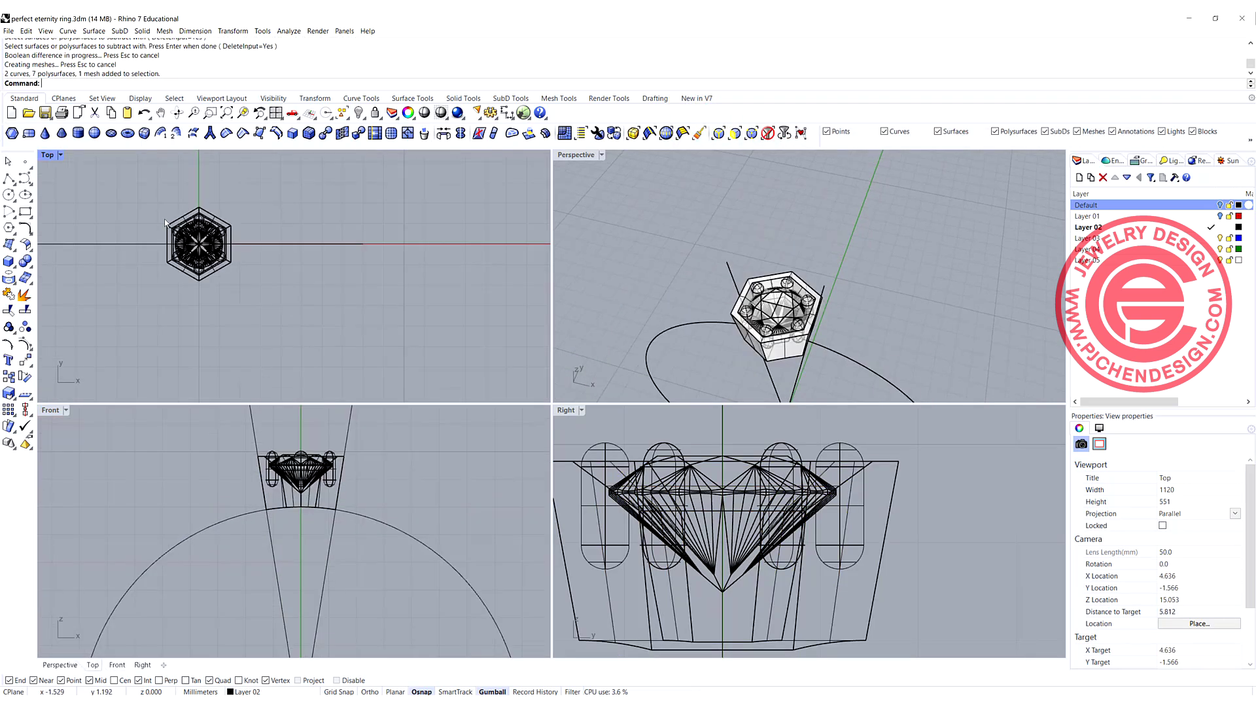
- Select the complete stone head in Top, leaving out the two cone guide lines
{"action": "left_click_drag", "start_coordinate": [151, 196], "coordinate": [278, 297]}
{"action": "left_click_drag", "start_coordinate": [297, 433], "coordinate": [339, 461]}
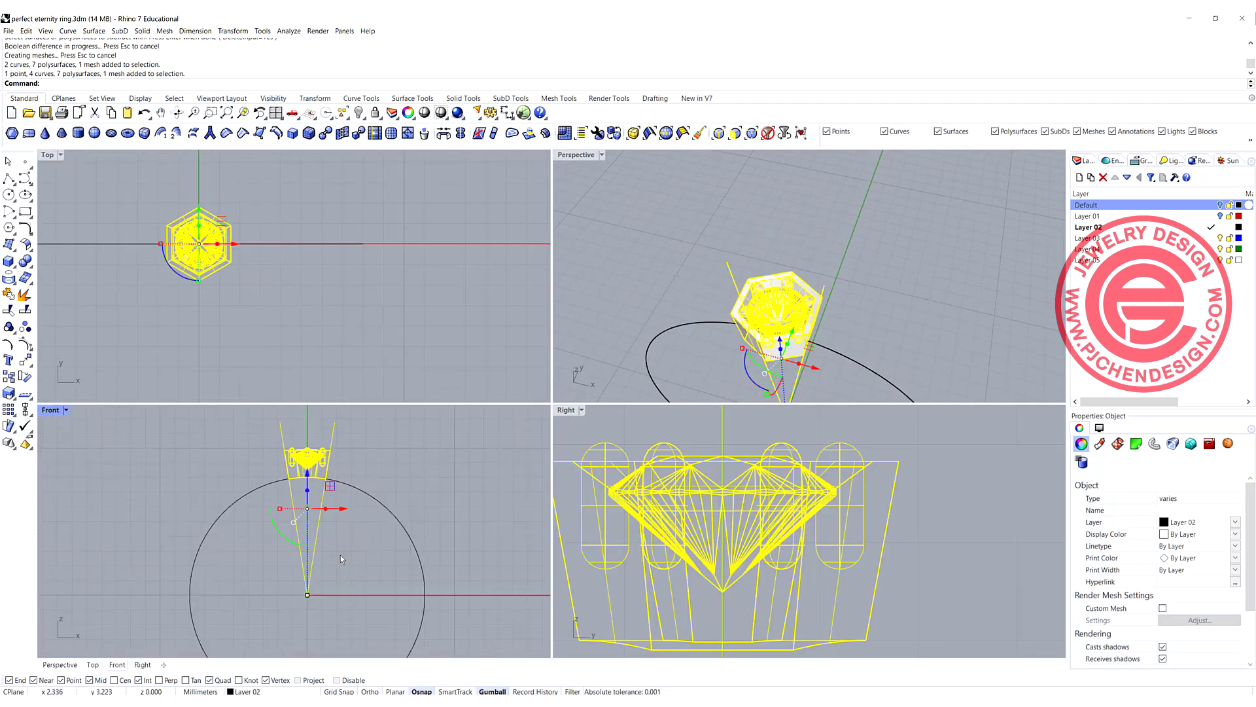
{"action": "left_click_drag", "start_coordinate": [340, 560], "coordinate": [267, 551], "text": "ctrl"}
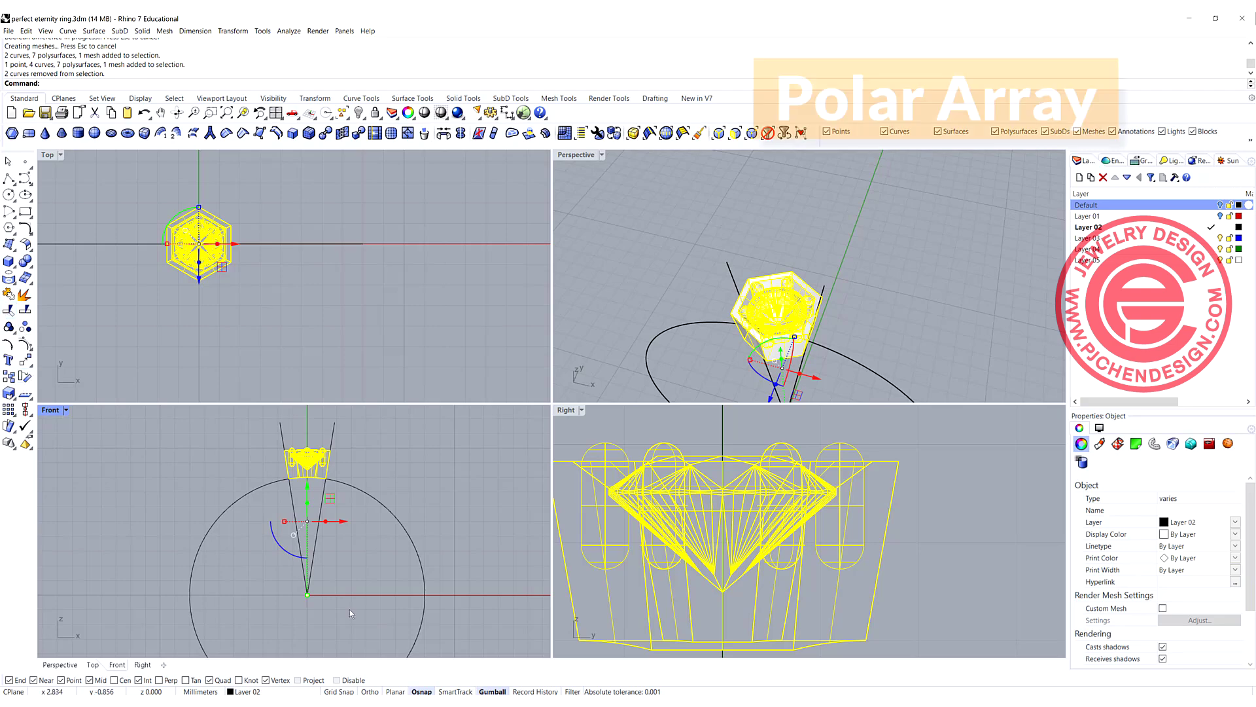
- Polar-array the head about the ring centre with 20 items over 360°
{"action": "left_click", "coordinate": [9, 411]}
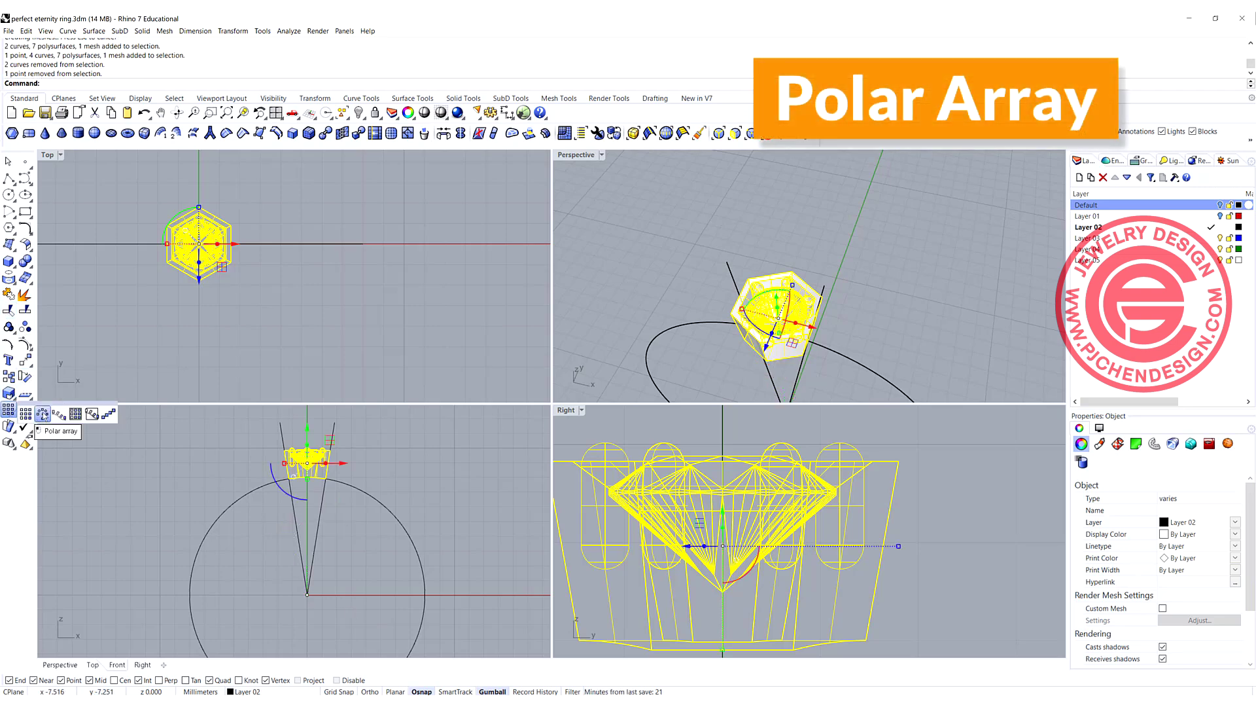
{"action": "left_click", "coordinate": [42, 413]}
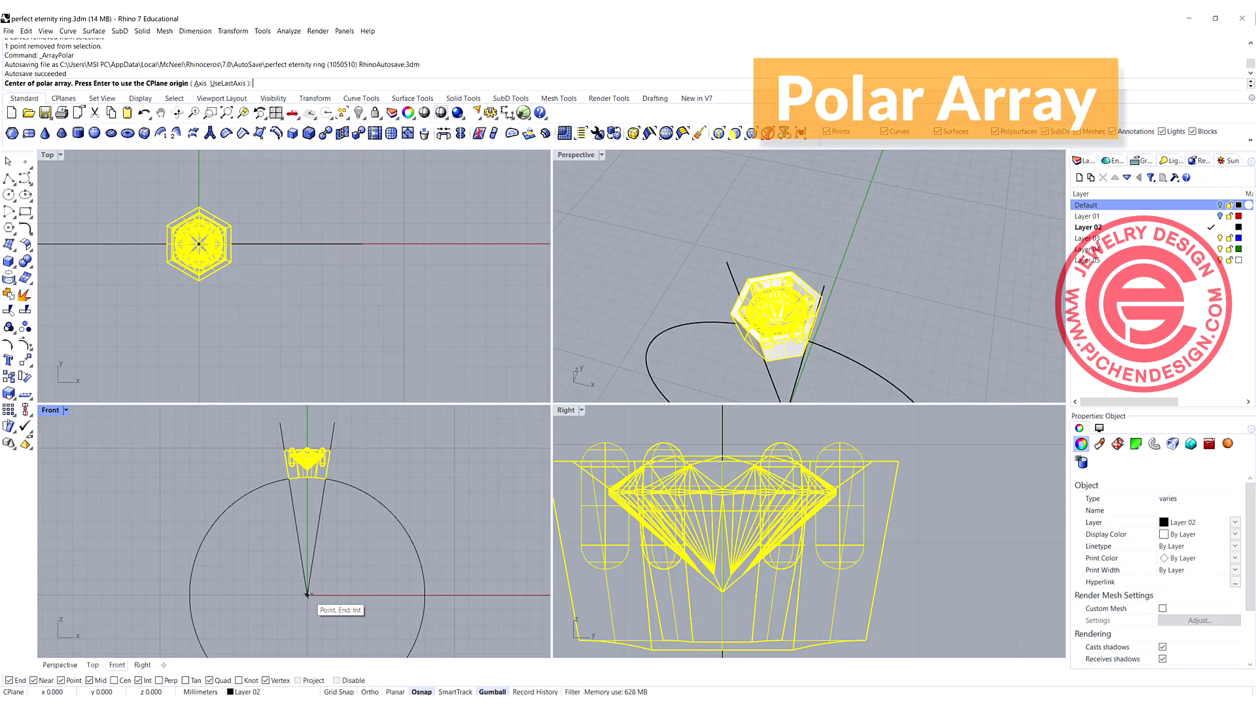
{"action": "left_click", "coordinate": [306, 594]}
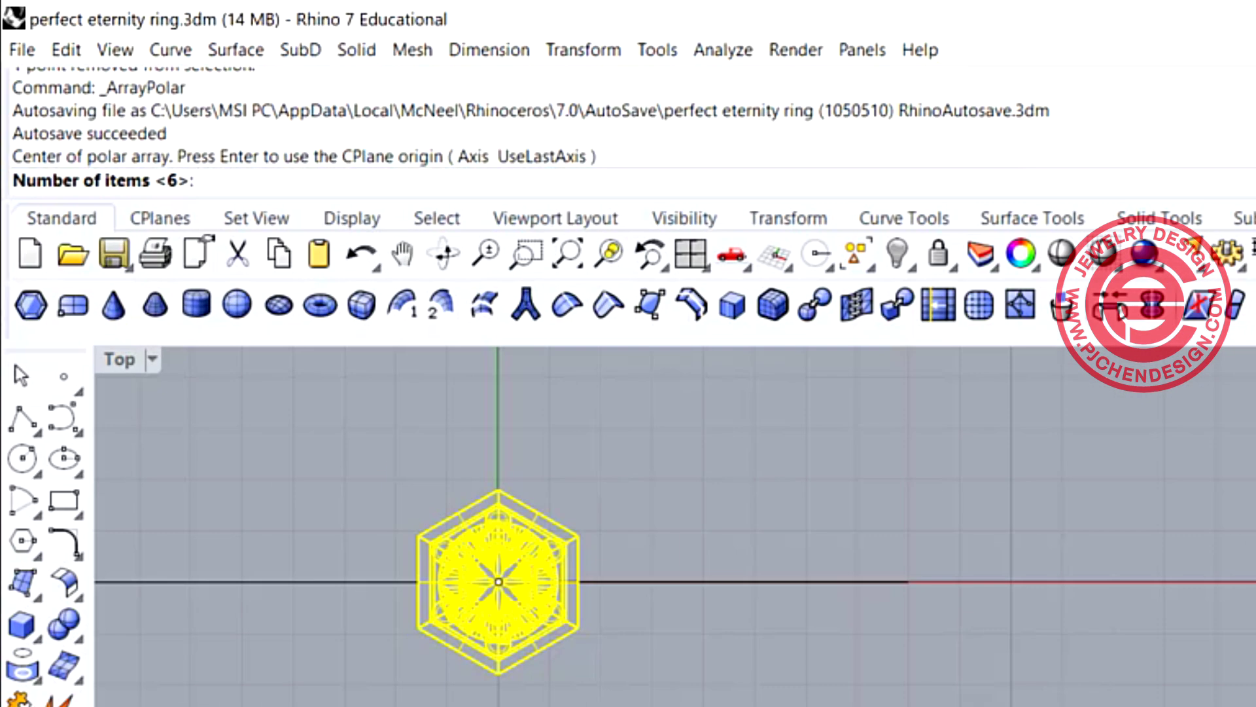
{"action": "type", "text": "20"}
{"action": "key", "text": "Return"}
{"action": "key", "text": "Return"}
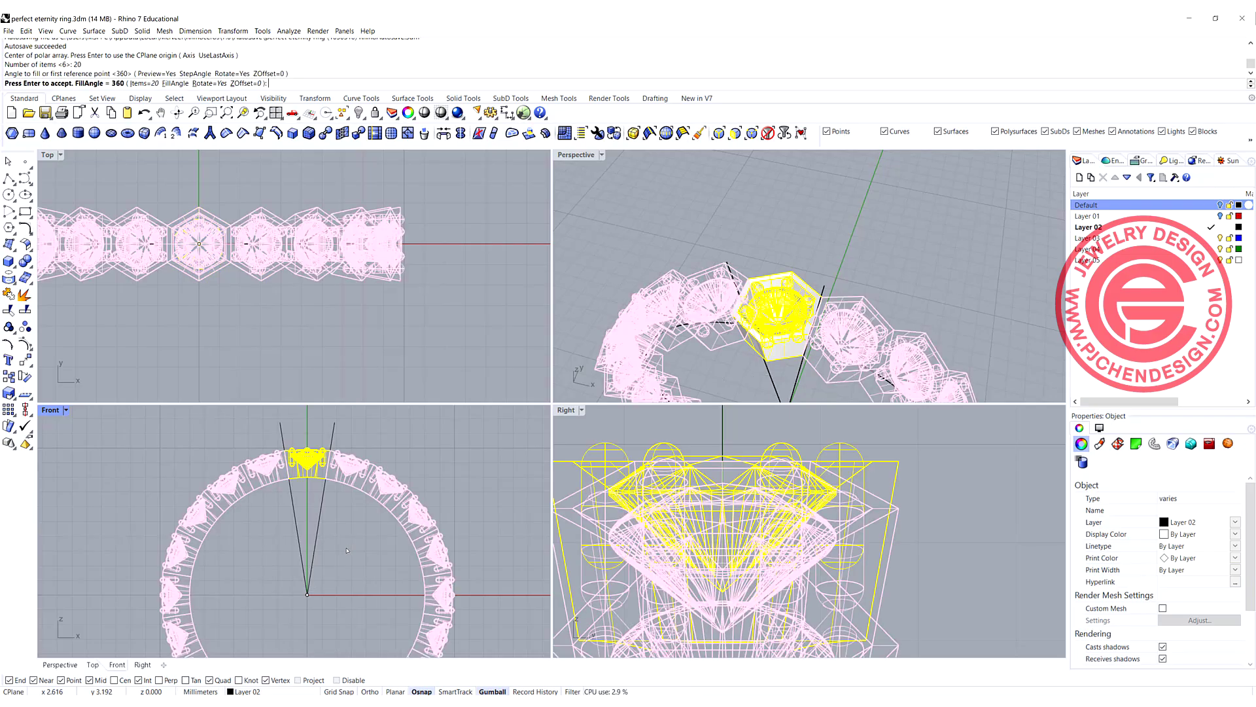
{"action": "key", "text": "Return"}
{"action": "key", "text": "Escape"}
- Maximize the Perspective view and orbit to see the whole ring frontally
{"action": "right_click_drag", "start_coordinate": [721, 241], "coordinate": [585, 158]}
{"action": "double_click", "coordinate": [585, 156]}
{"action": "scroll", "coordinate": [521, 364], "scroll_direction": "down", "scroll_amount": 3}
{"action": "right_click_drag", "start_coordinate": [520, 364], "coordinate": [205, 240]}
- Switch the Perspective viewport to Rendered display mode
{"action": "left_click", "coordinate": [86, 154]}
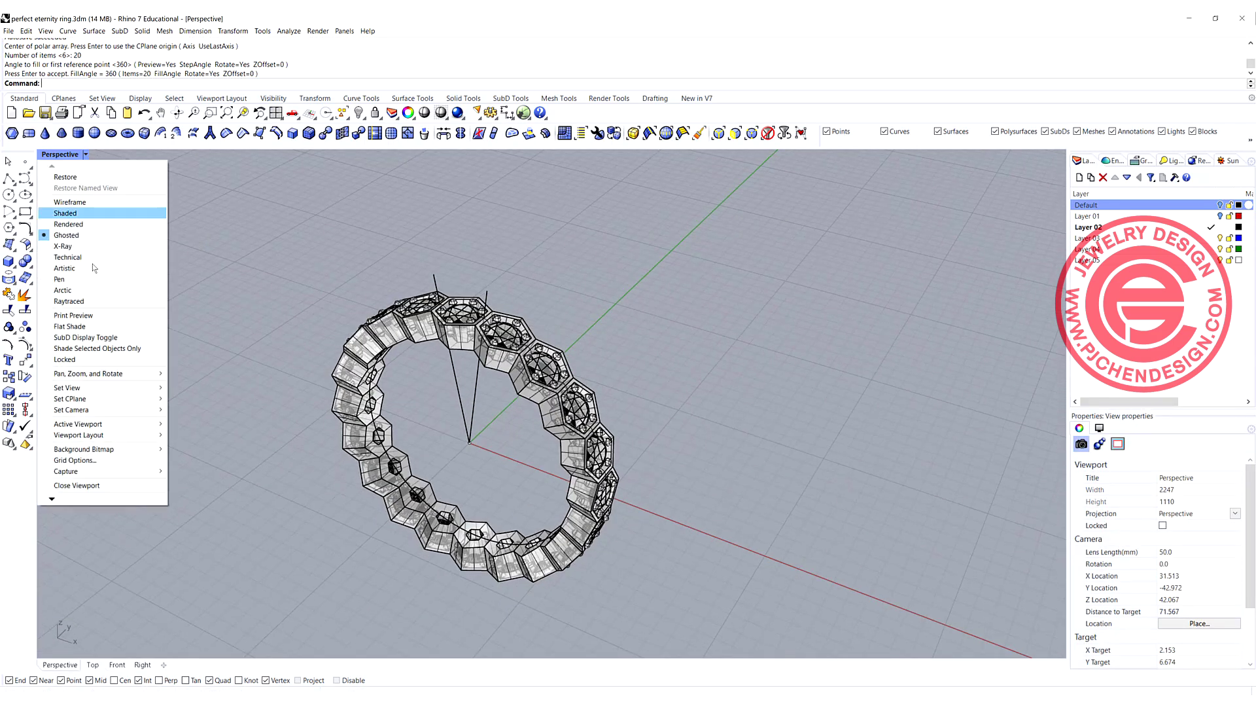
{"action": "left_click", "coordinate": [92, 224]}
{"action": "scroll", "coordinate": [455, 406], "scroll_direction": "down", "scroll_amount": 2}
- Orbit and zoom to inspect the ring's gallery side from several angles
{"action": "right_click_drag", "start_coordinate": [454, 406], "coordinate": [448, 325]}
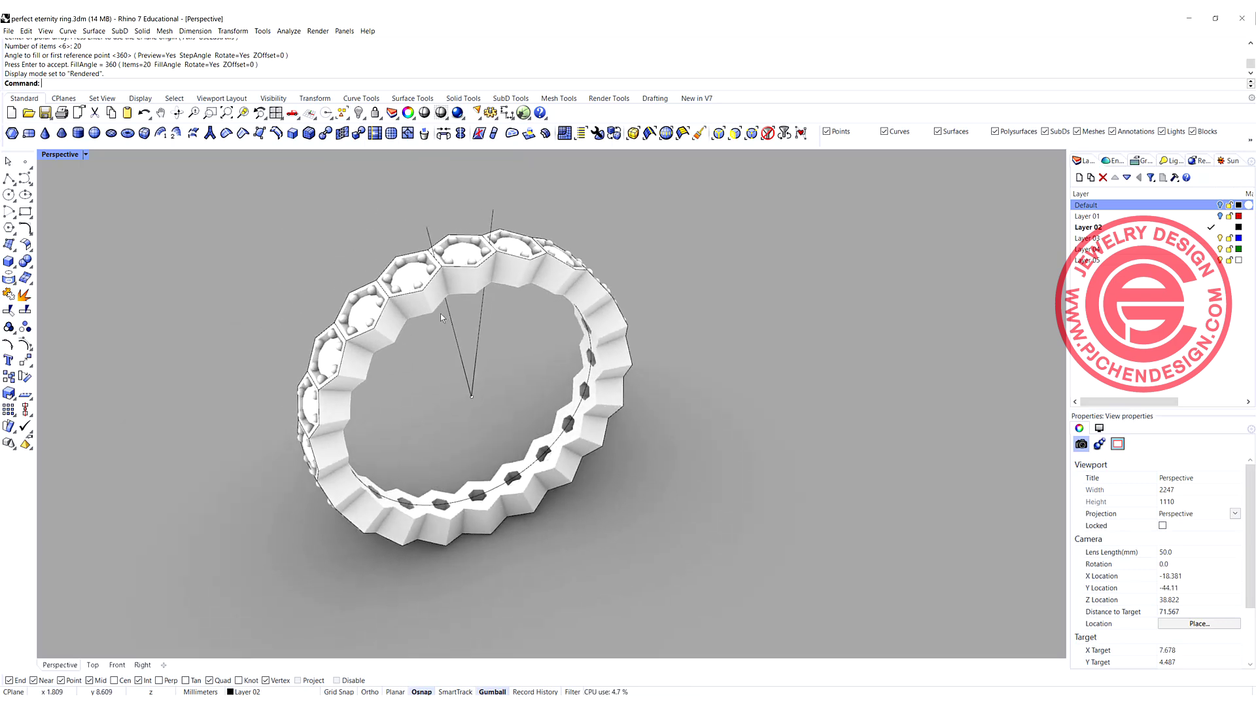
{"action": "scroll", "coordinate": [439, 313], "scroll_direction": "up", "scroll_amount": 3}
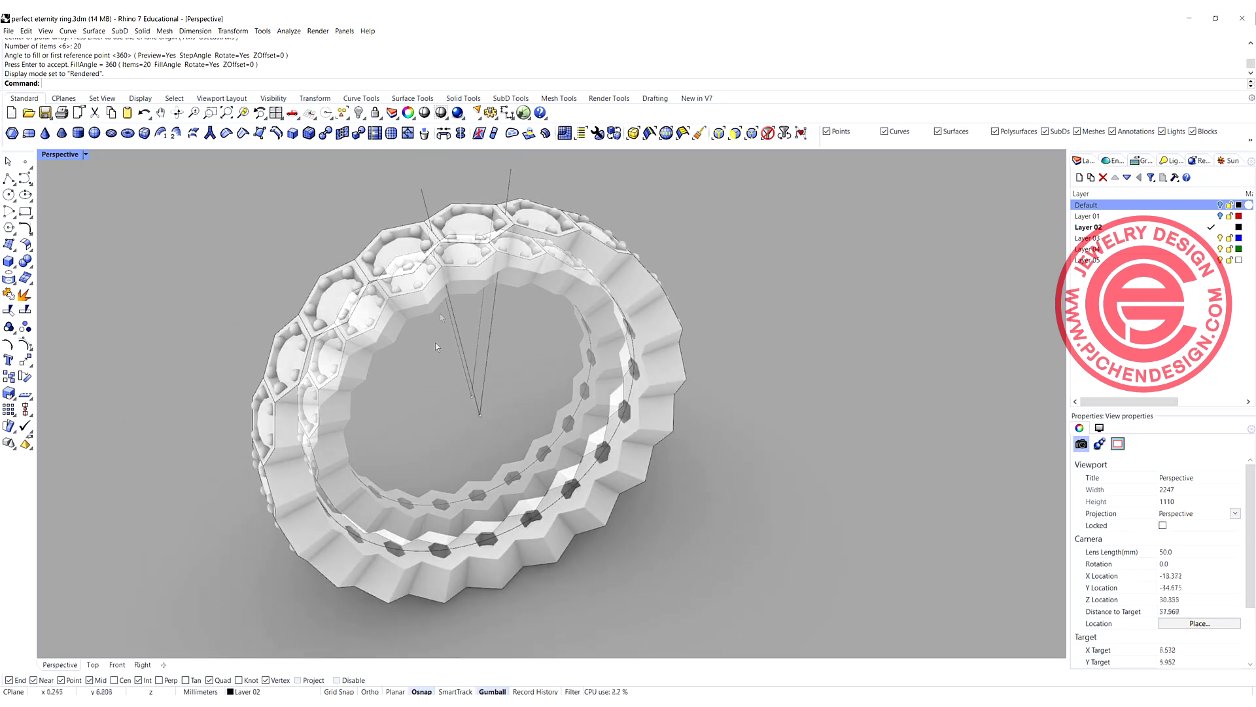
{"action": "right_click_drag", "start_coordinate": [434, 343], "coordinate": [400, 344]}
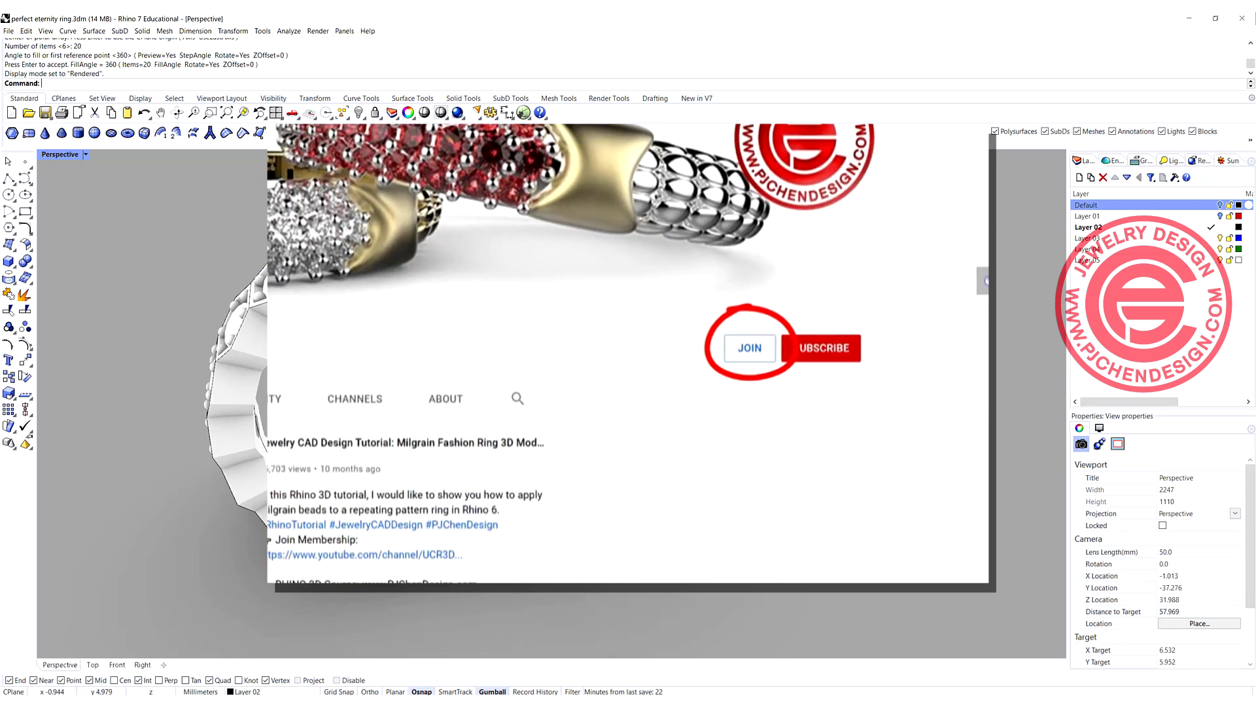
{"action": "key", "text": "Left"}
{"action": "key", "text": "Left"}
{"action": "key", "text": "Left"}
{"action": "key", "text": "Down"}
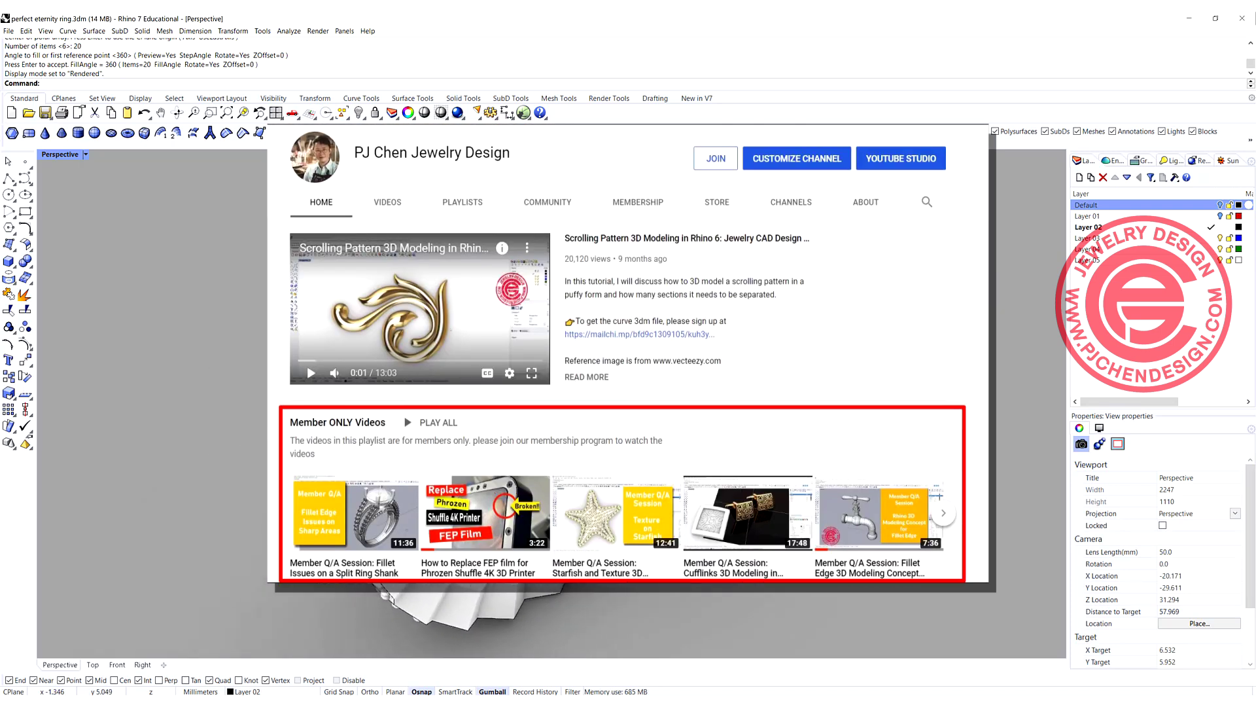
{"action": "key", "text": "Left"}
{"action": "key", "text": "Left"}
{"action": "key", "text": "Left"}
{"action": "key", "text": "Left"}
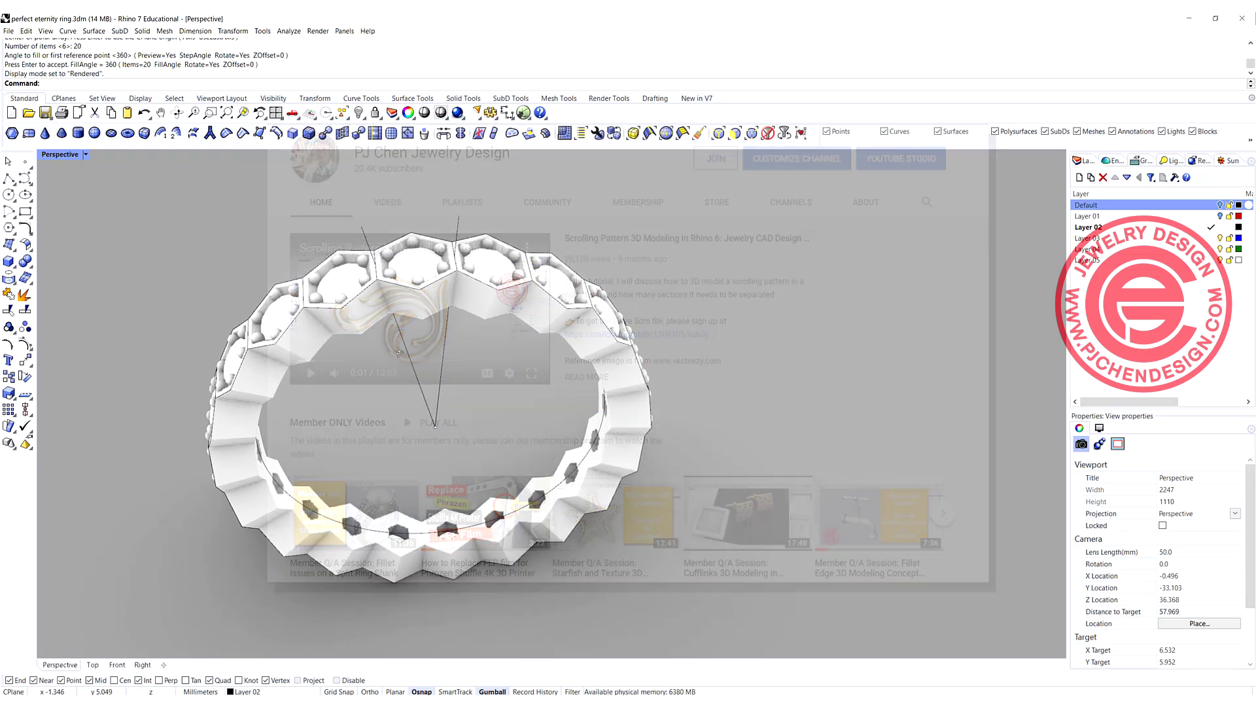